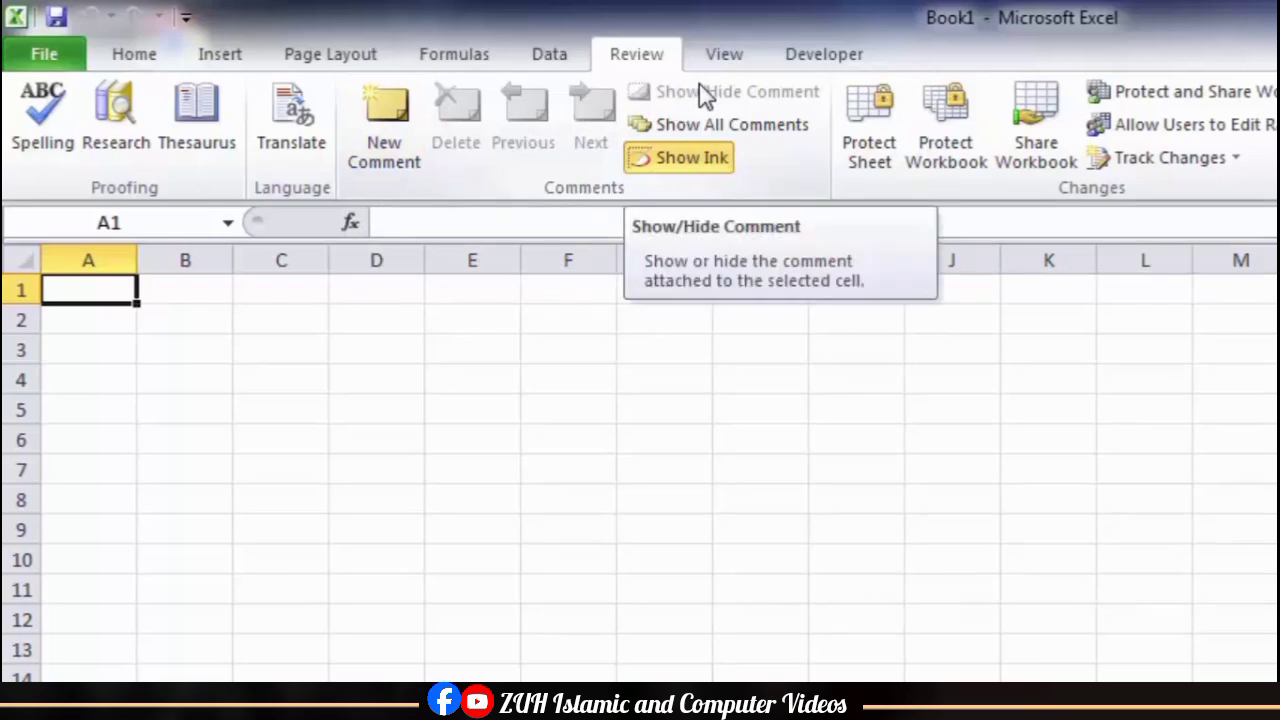
# Step: Show the Review tab's comment tools and select cell D4 on the blank sheet
pyautogui.click(692, 158)
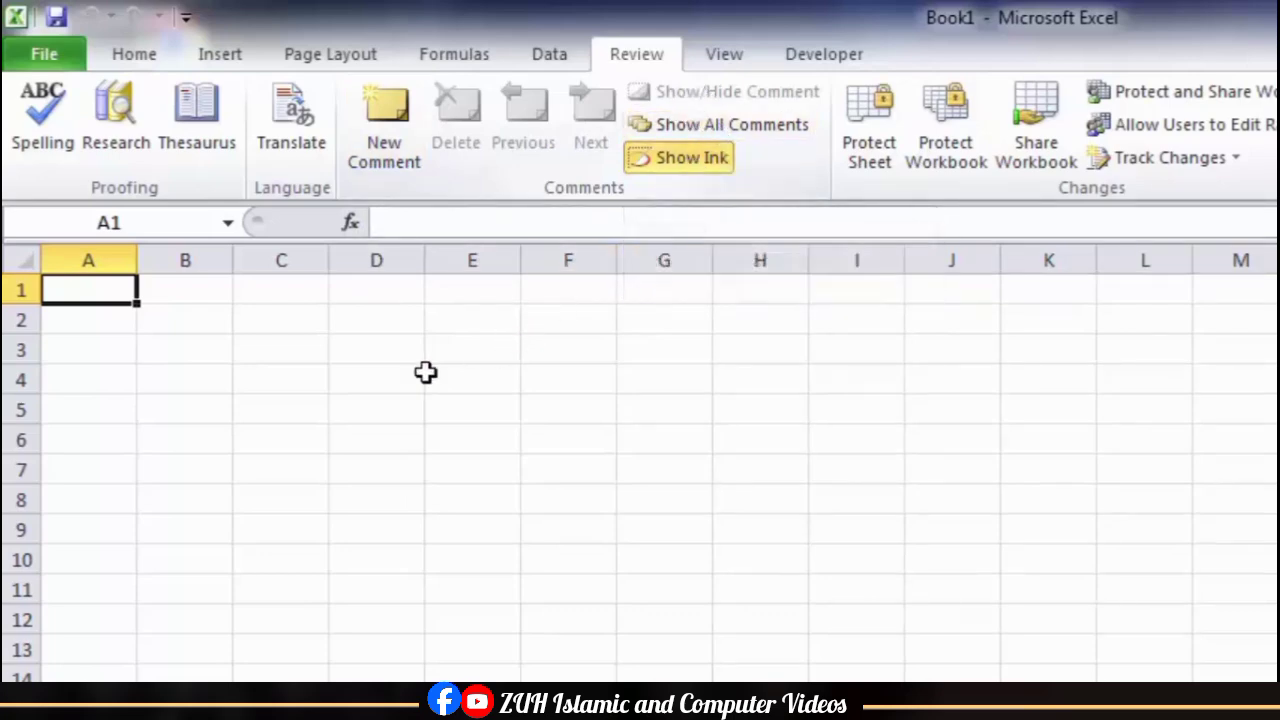
pyautogui.click(365, 375)
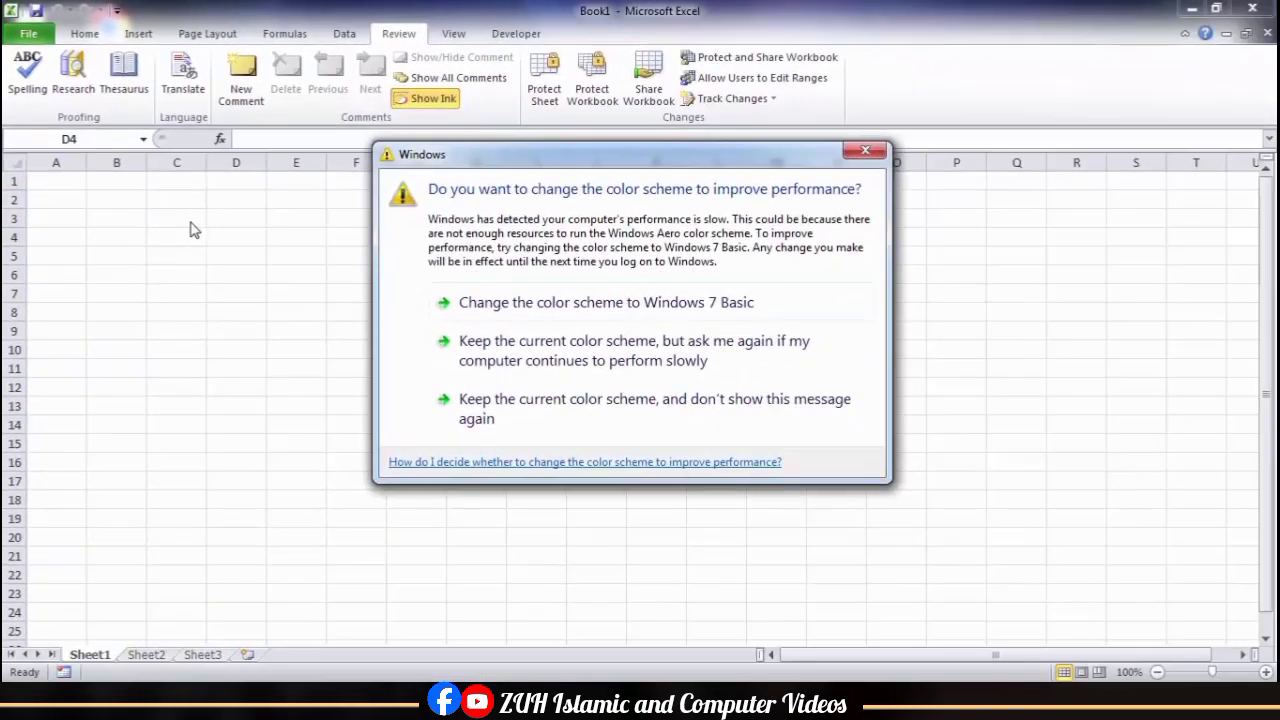
# Step: Keep the current colour scheme, then enter the SID, S Name, S Father Name, Class headers and student data
pyautogui.click(440, 406)
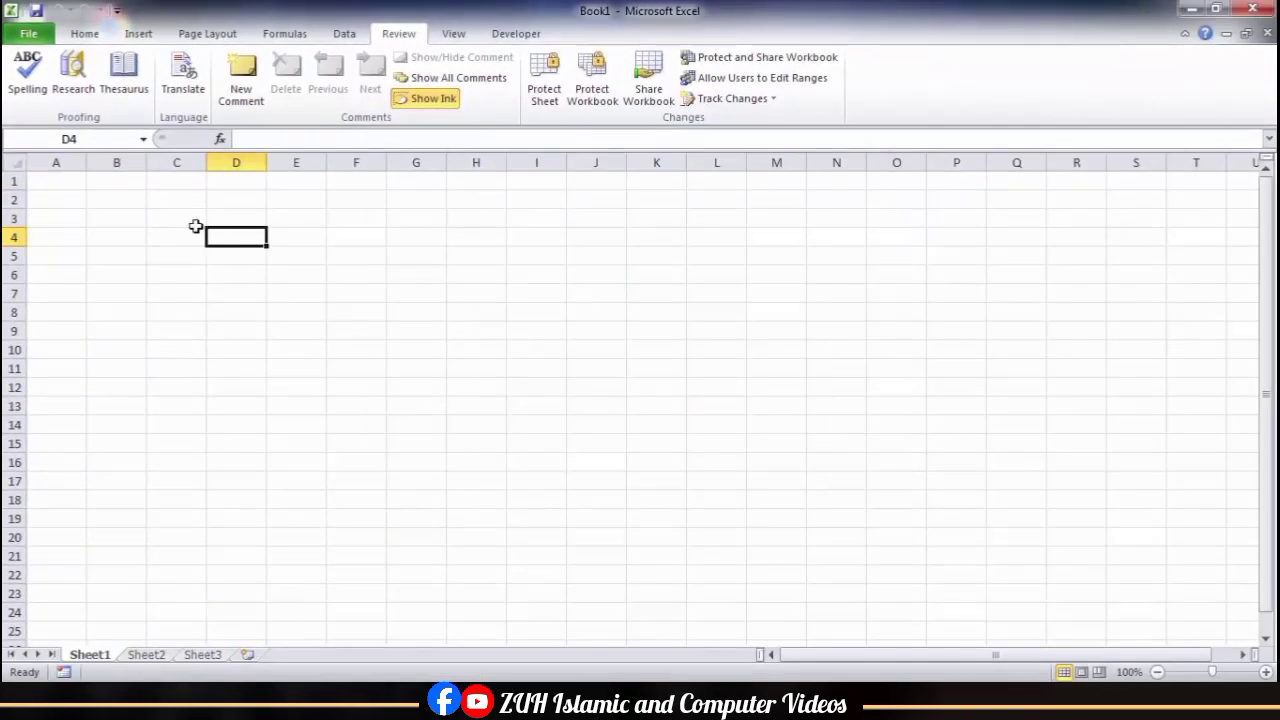
pyautogui.moveTo(195, 226); pyautogui.dragTo(735, 486)
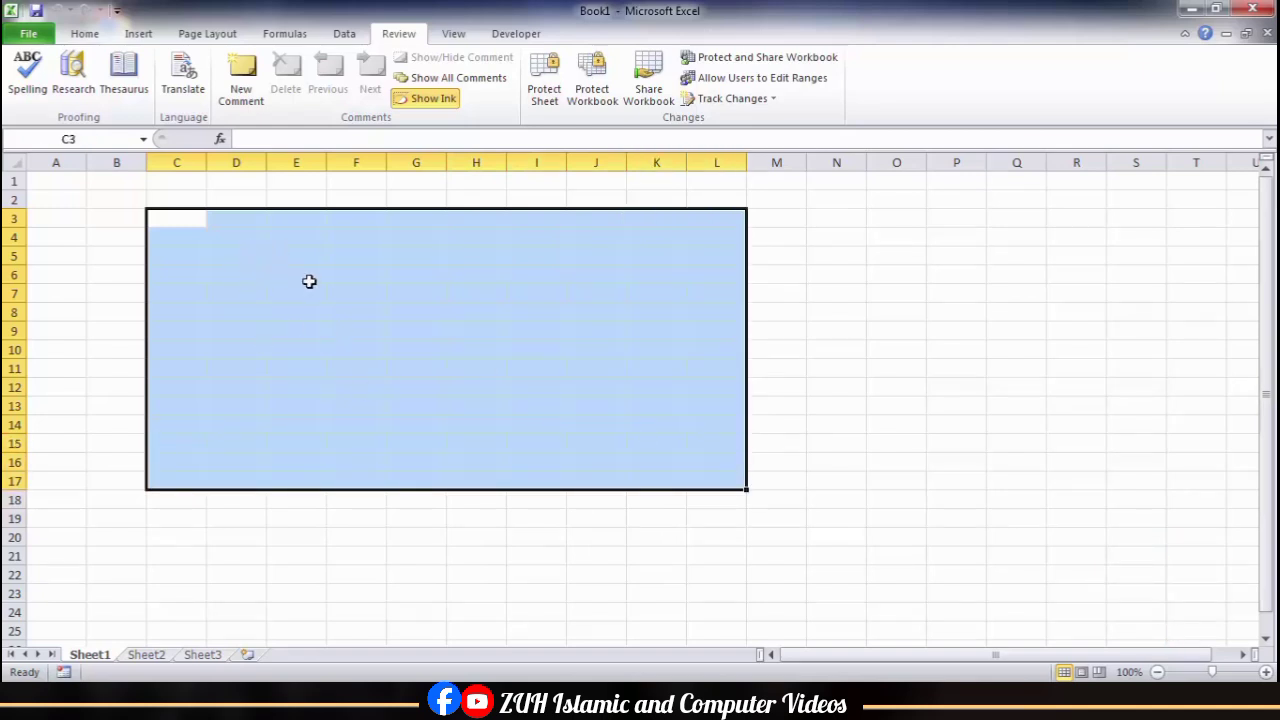
pyautogui.click(198, 219)
pyautogui.write('SID')
pyautogui.press('Tab')
pyautogui.write('S Name')
pyautogui.press('Tab')
pyautogui.write('S Father Name')
pyautogui.press('Tab')
pyautogui.write('Class')
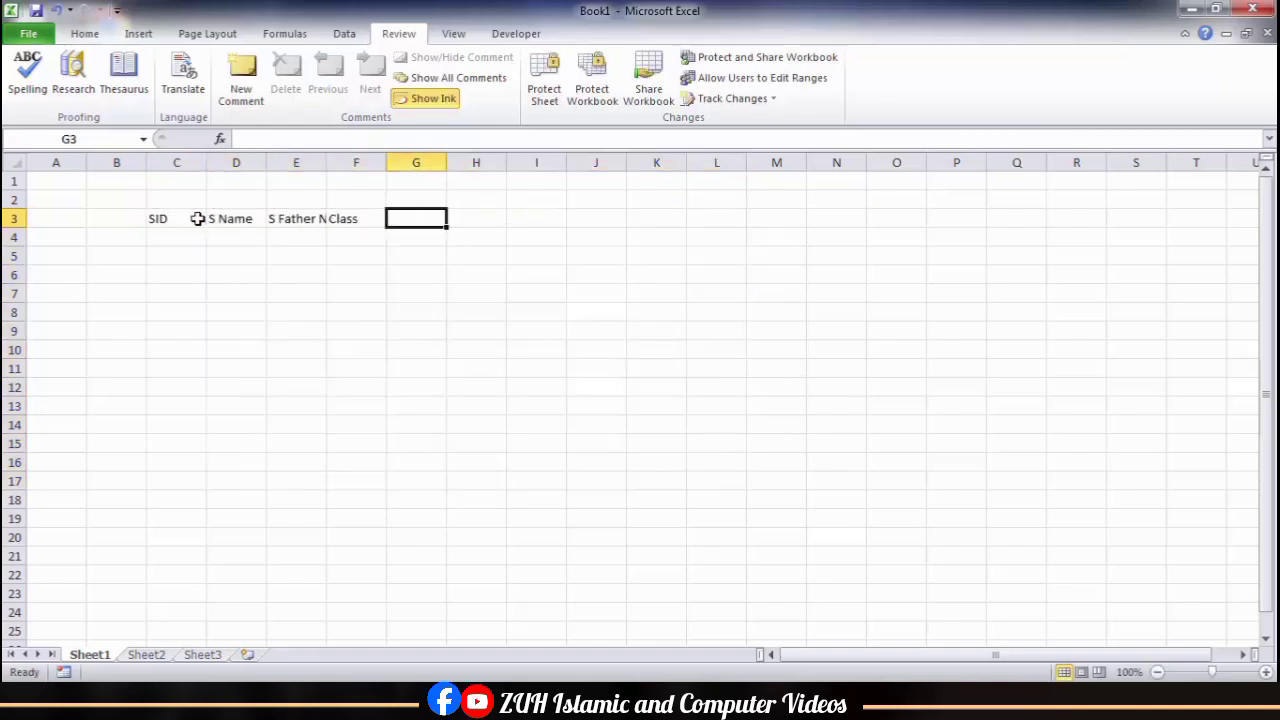
pyautogui.doubleClick(364, 284)
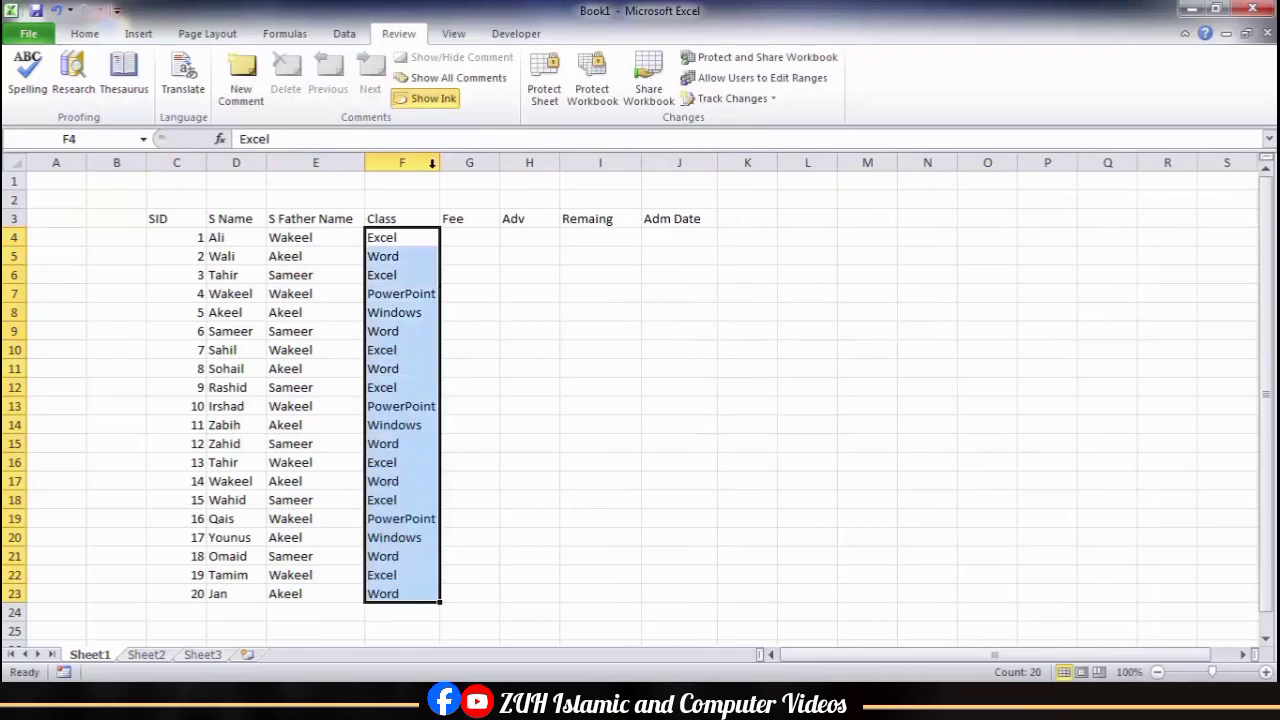
pyautogui.write('500')
pyautogui.press('Return')
# Step: Add borders to the C3:J23 table and give the header row a yellow fill
pyautogui.moveTo(160, 219); pyautogui.dragTo(664, 594)
pyautogui.click(85, 34)
pyautogui.click(258, 92)
pyautogui.click(270, 239)
pyautogui.click(563, 281)
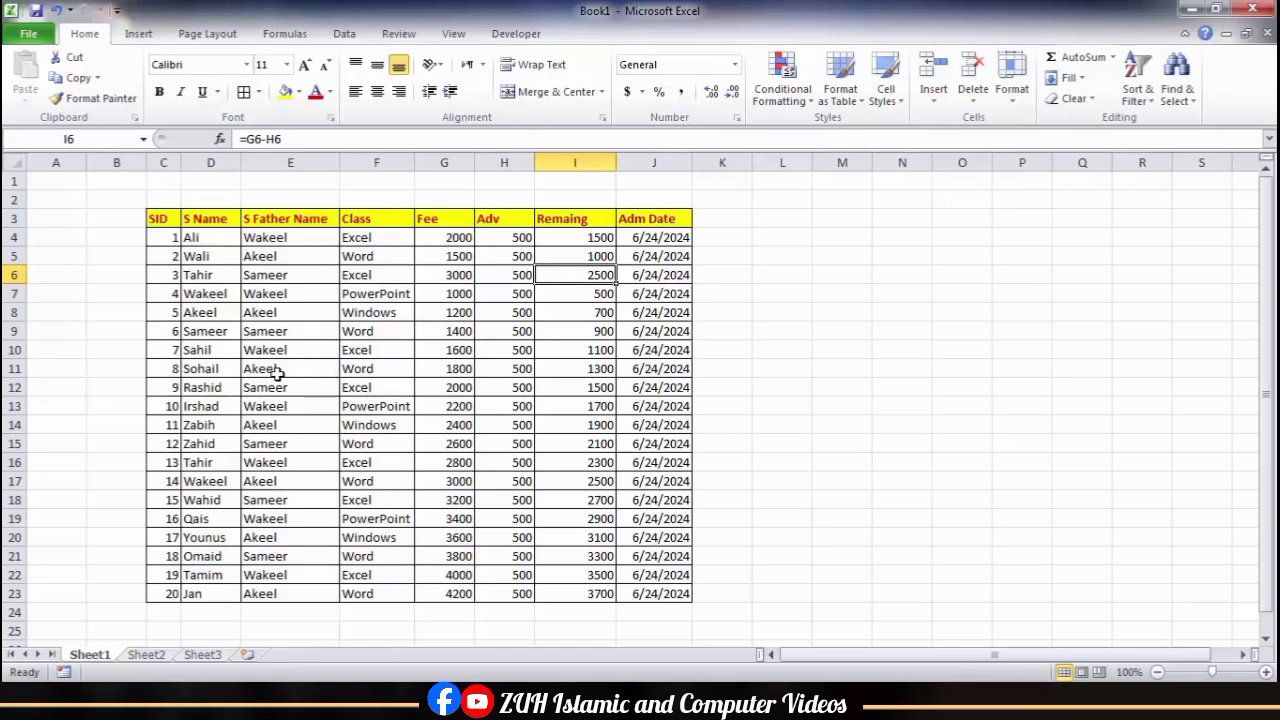
# Step: Add a comment to D11 reading 'This is an Intelignetent Student.'
pyautogui.click(215, 371)
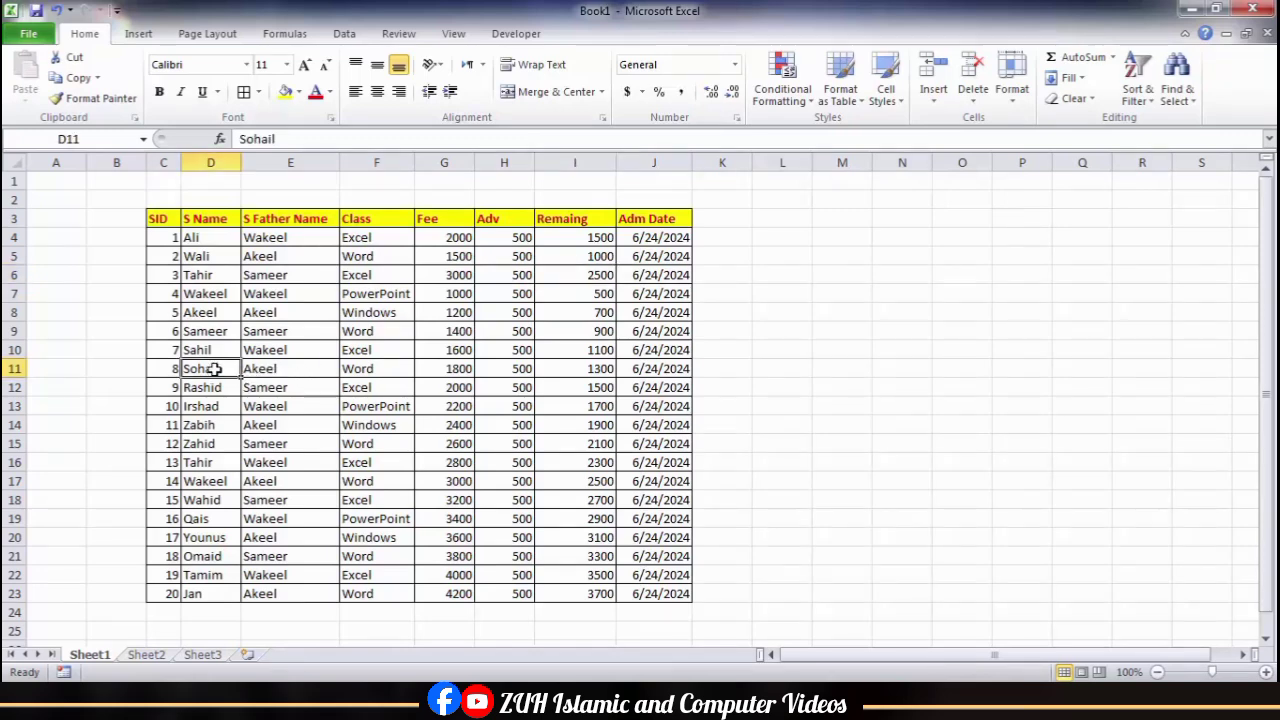
pyautogui.click(396, 34)
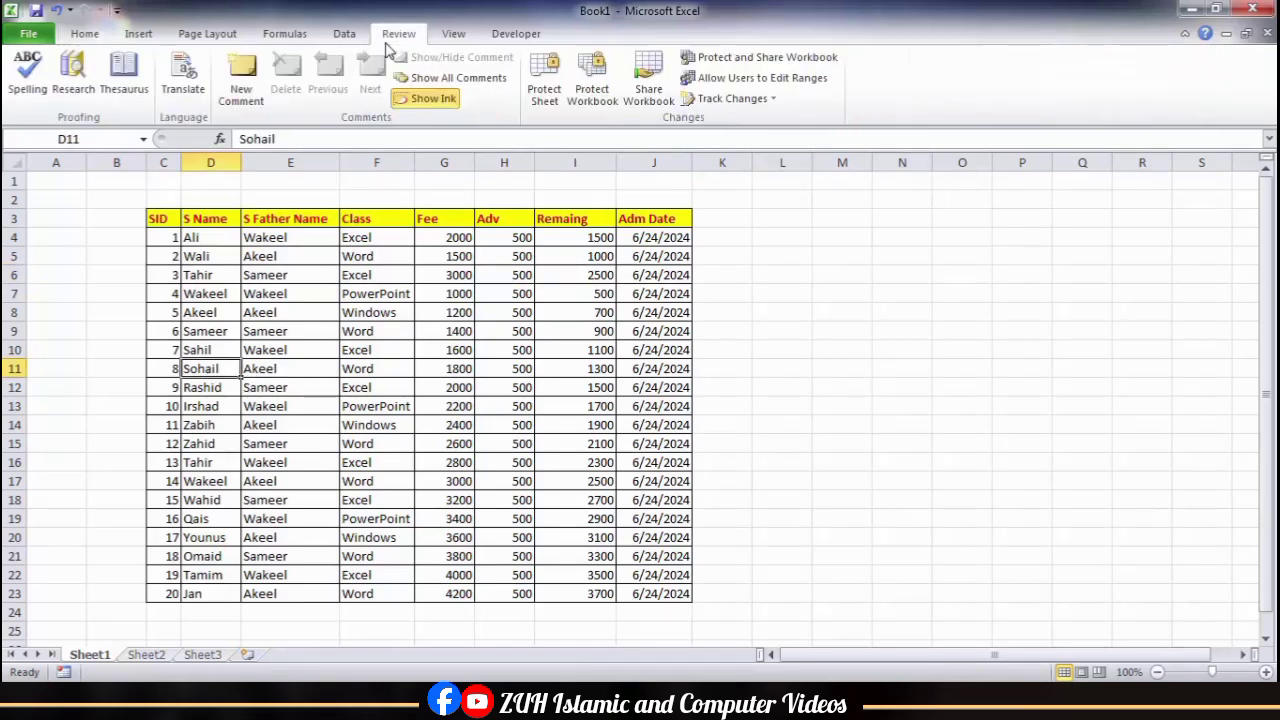
pyautogui.click(243, 90)
pyautogui.write('This is')
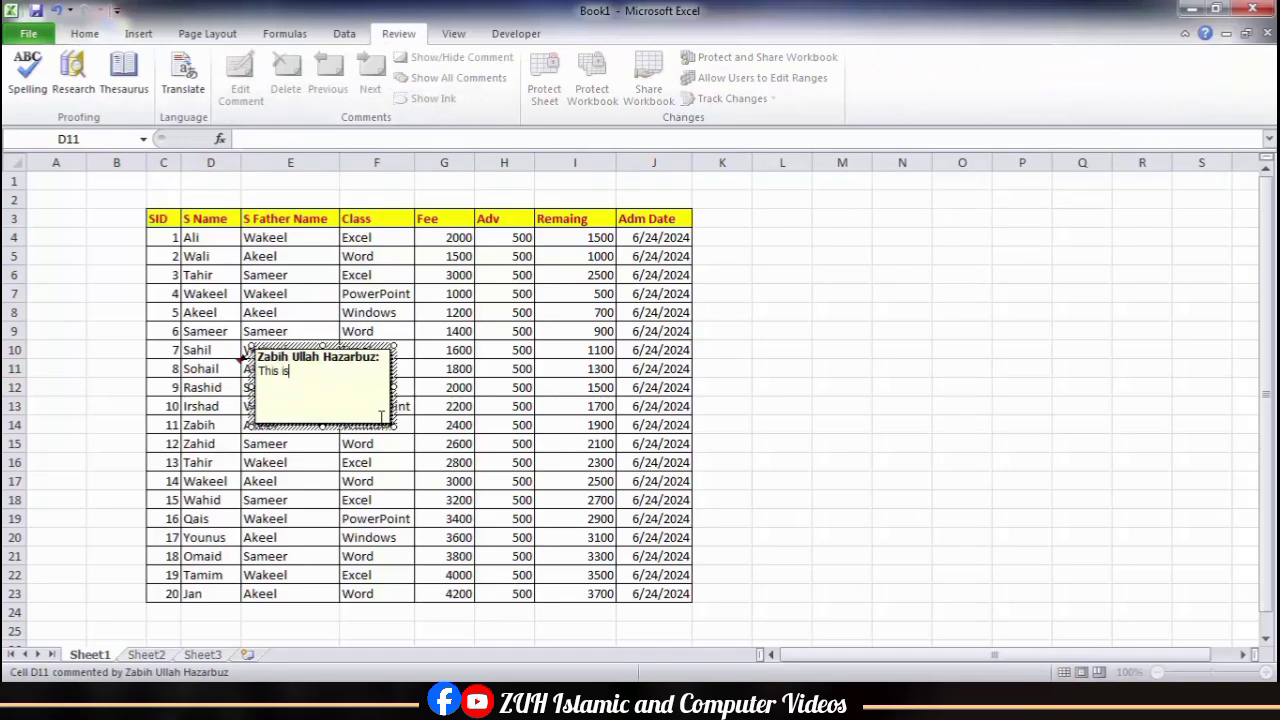
pyautogui.write(' an In')
pyautogui.write('telignet')
pyautogui.write('ent')
pyautogui.write(' Student.')
# Step: Add a comment to D17 beginning 'This is a good St'
pyautogui.click(228, 484)
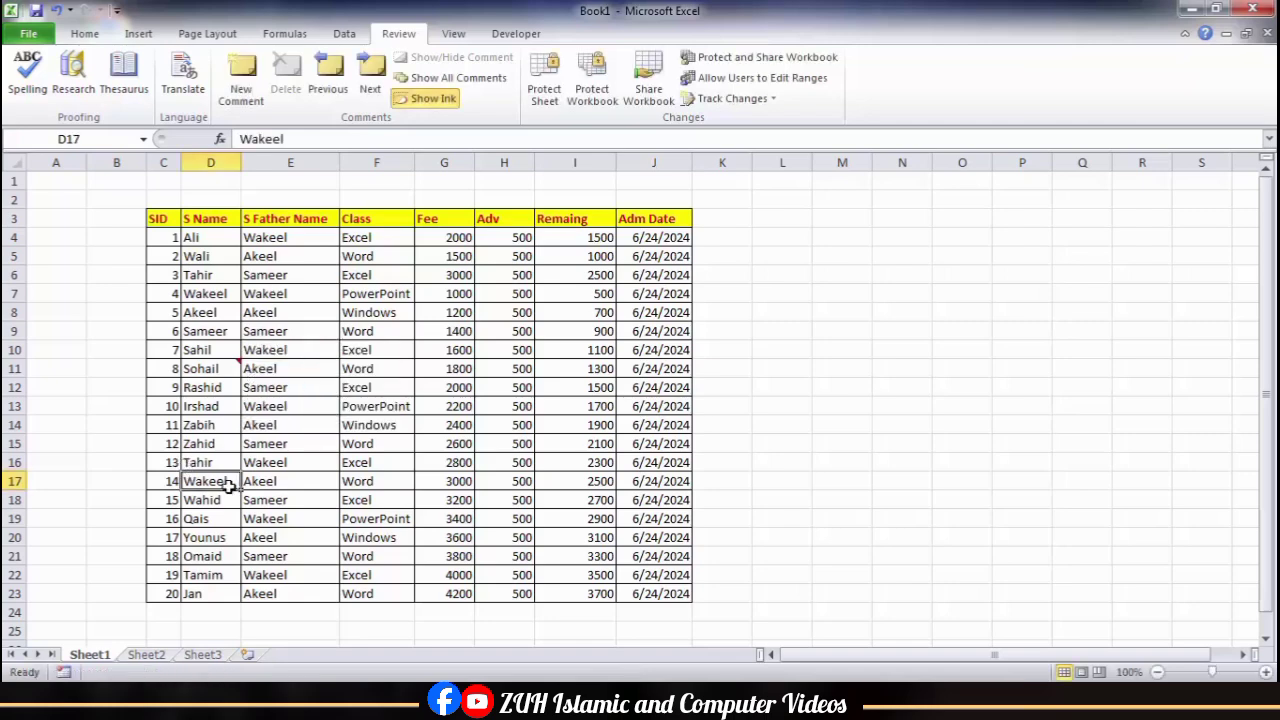
pyautogui.click(243, 85)
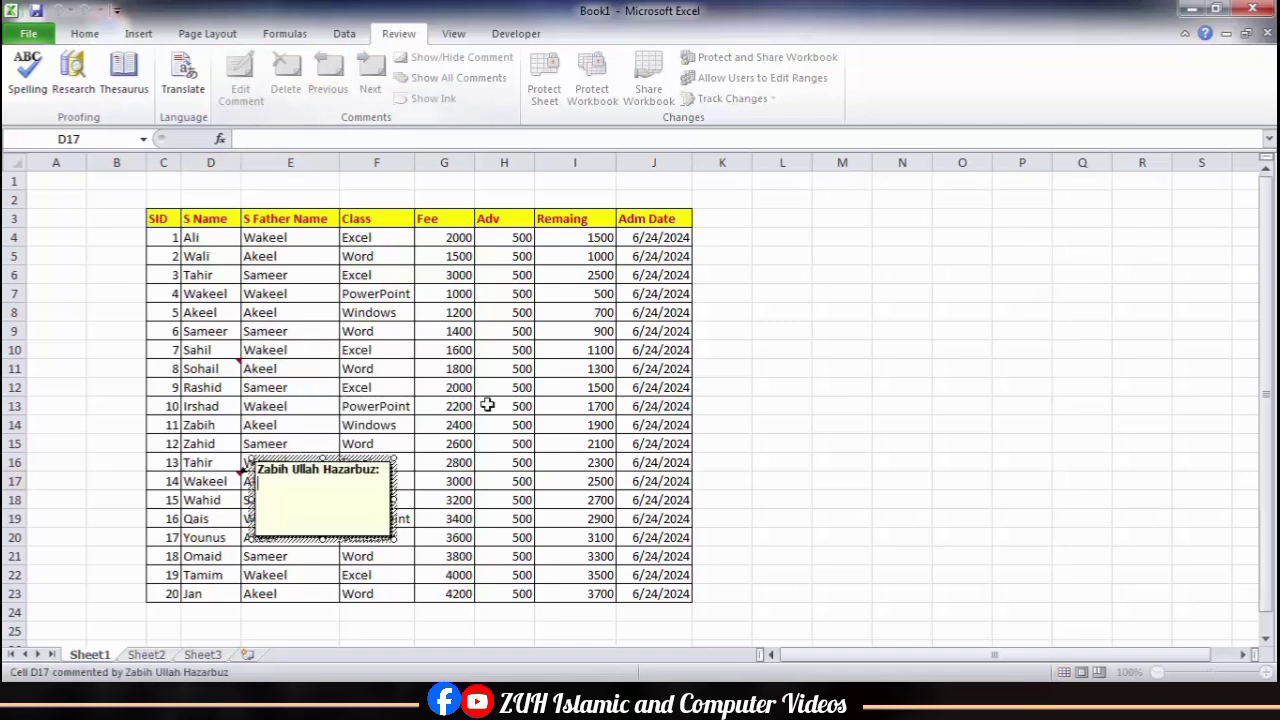
pyautogui.write('This is a good Std.')
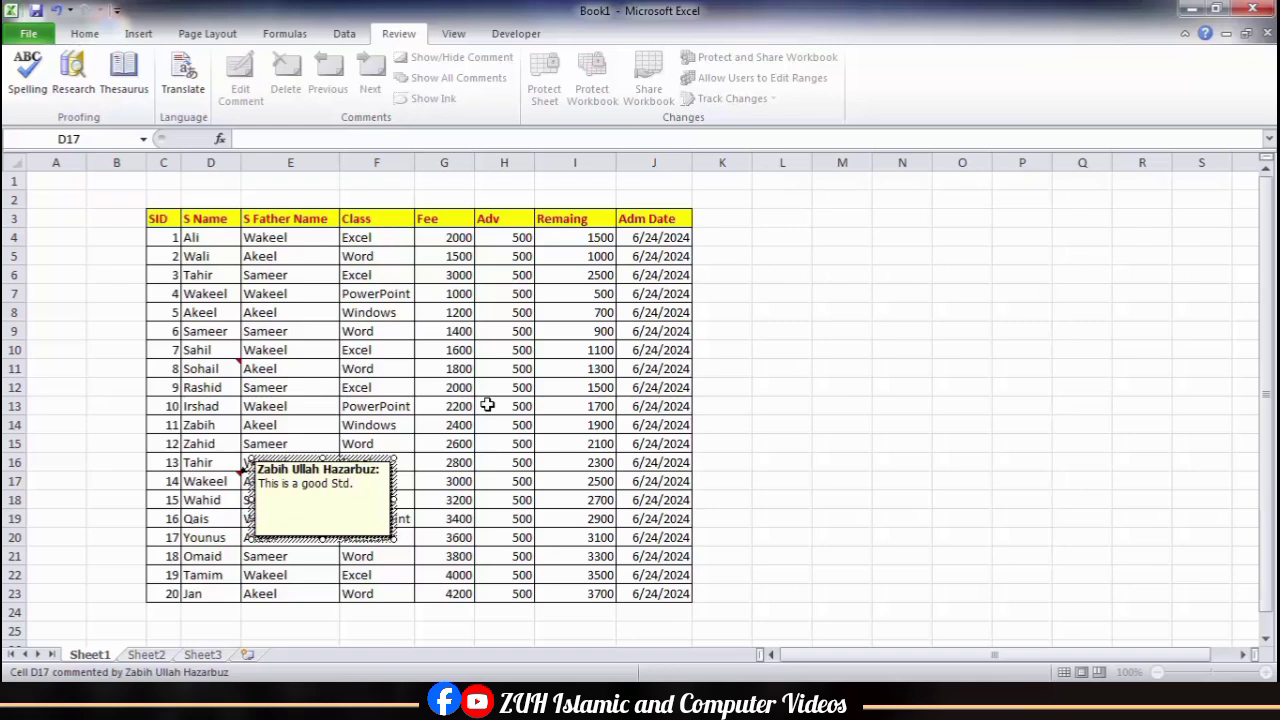
# Step: Add a comment to D5 with Shift+F2 reading 'He is very polite std.'
pyautogui.click(381, 366)
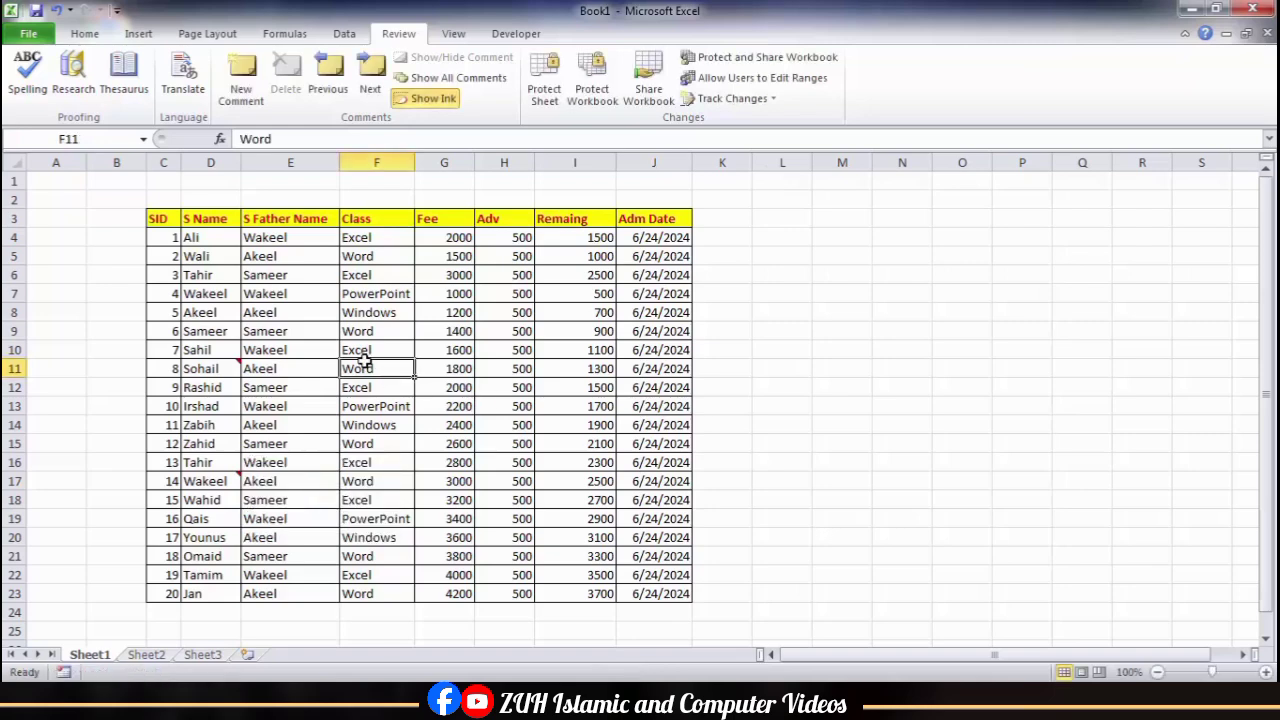
pyautogui.click(210, 259)
pyautogui.hotkey('shift', 'F2')
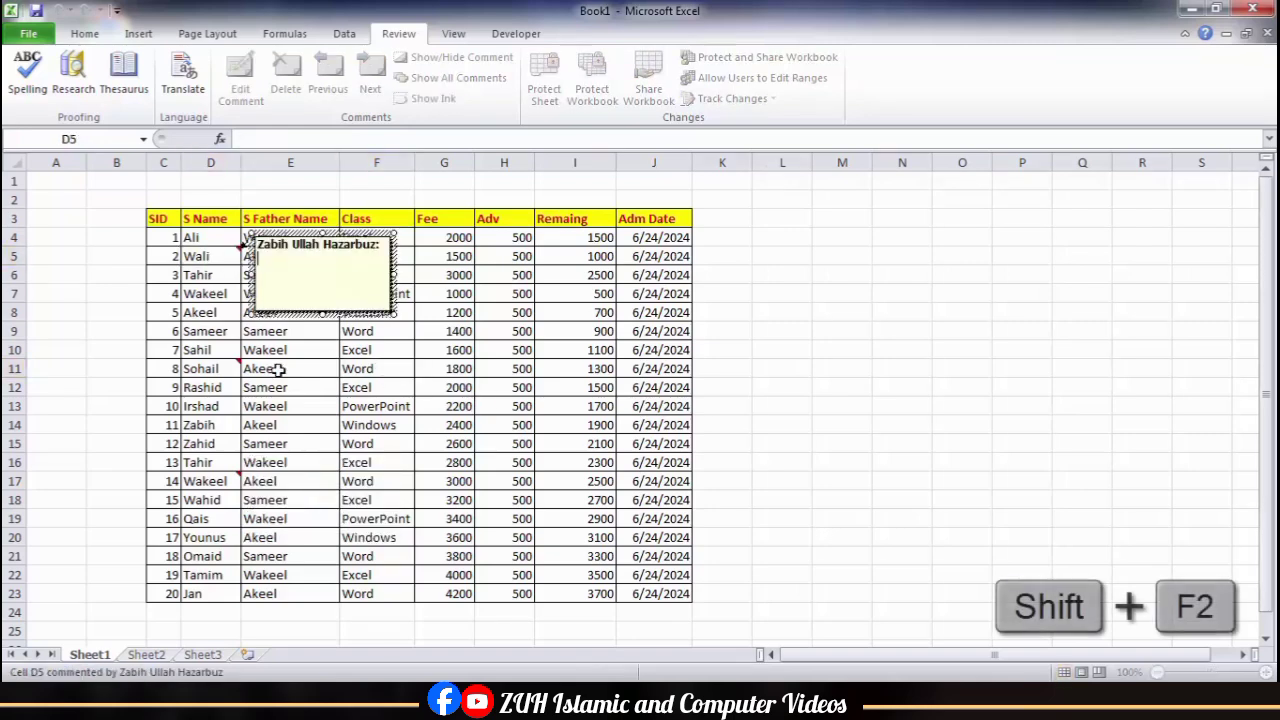
pyautogui.write('He is')
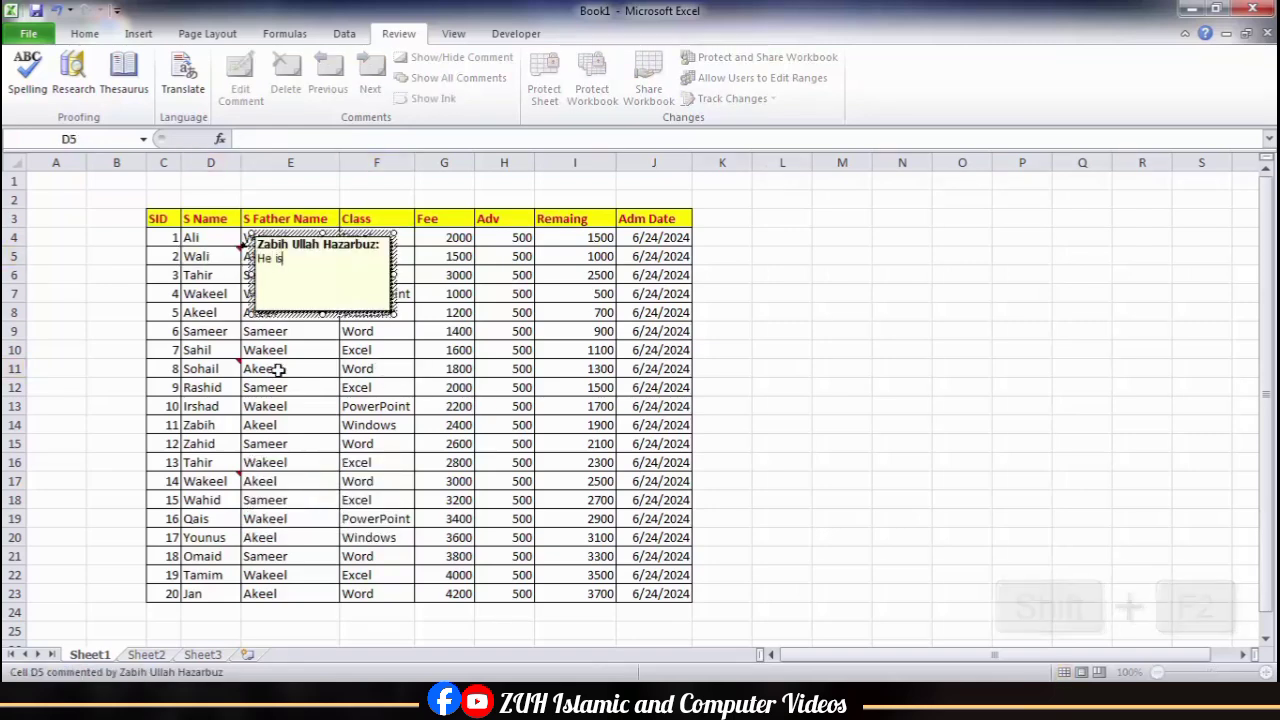
pyautogui.write(' aery polite std.')
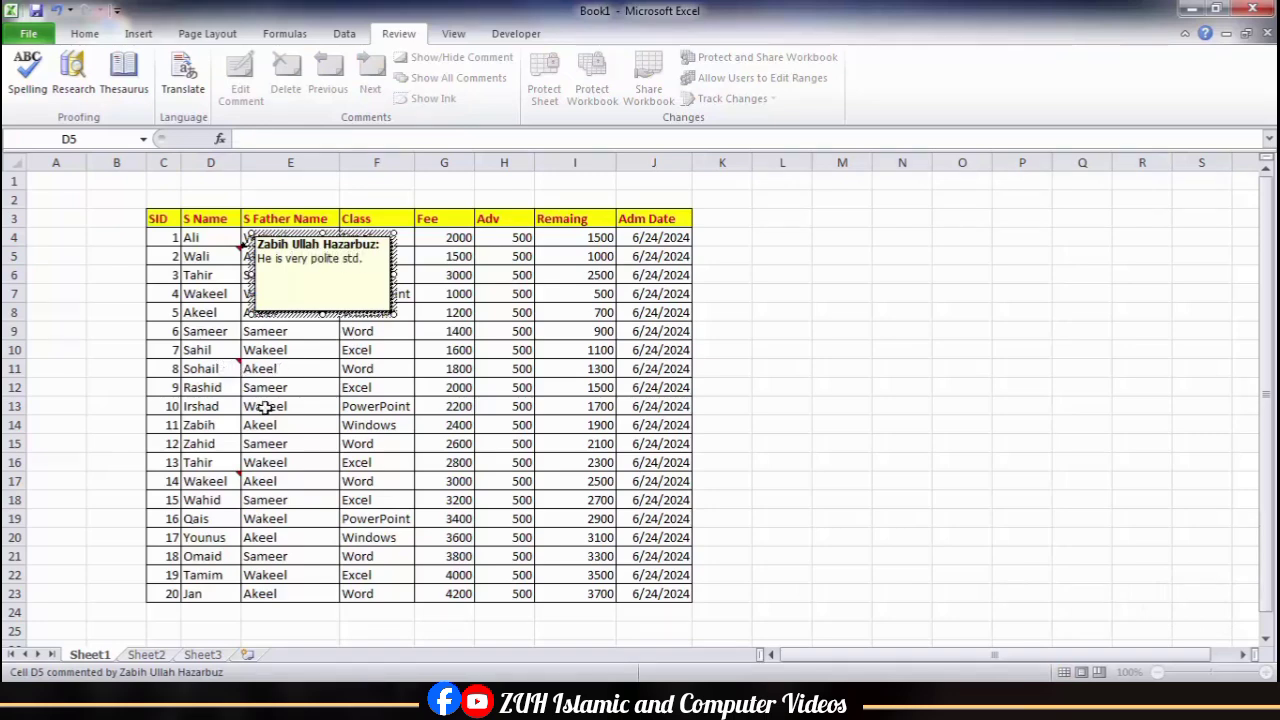
pyautogui.click(265, 407)
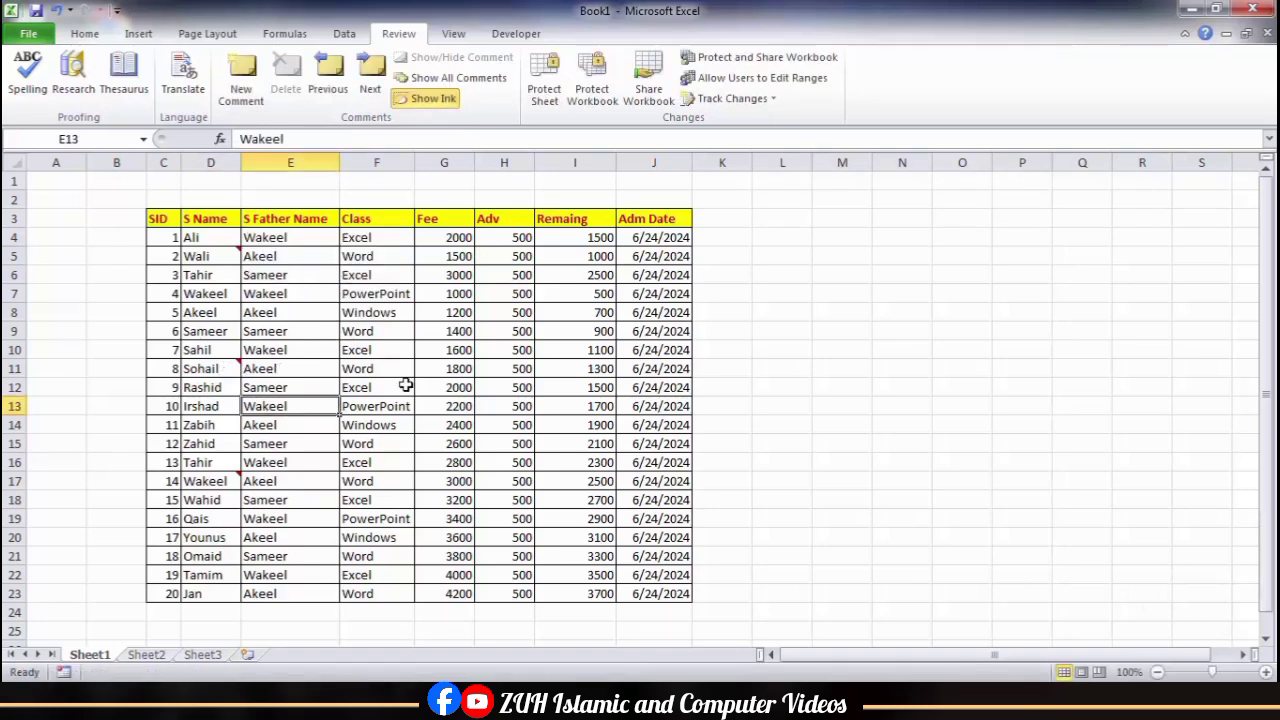
# Step: Edit D5's comment to append a second line, 'Very good'
pyautogui.click(400, 402)
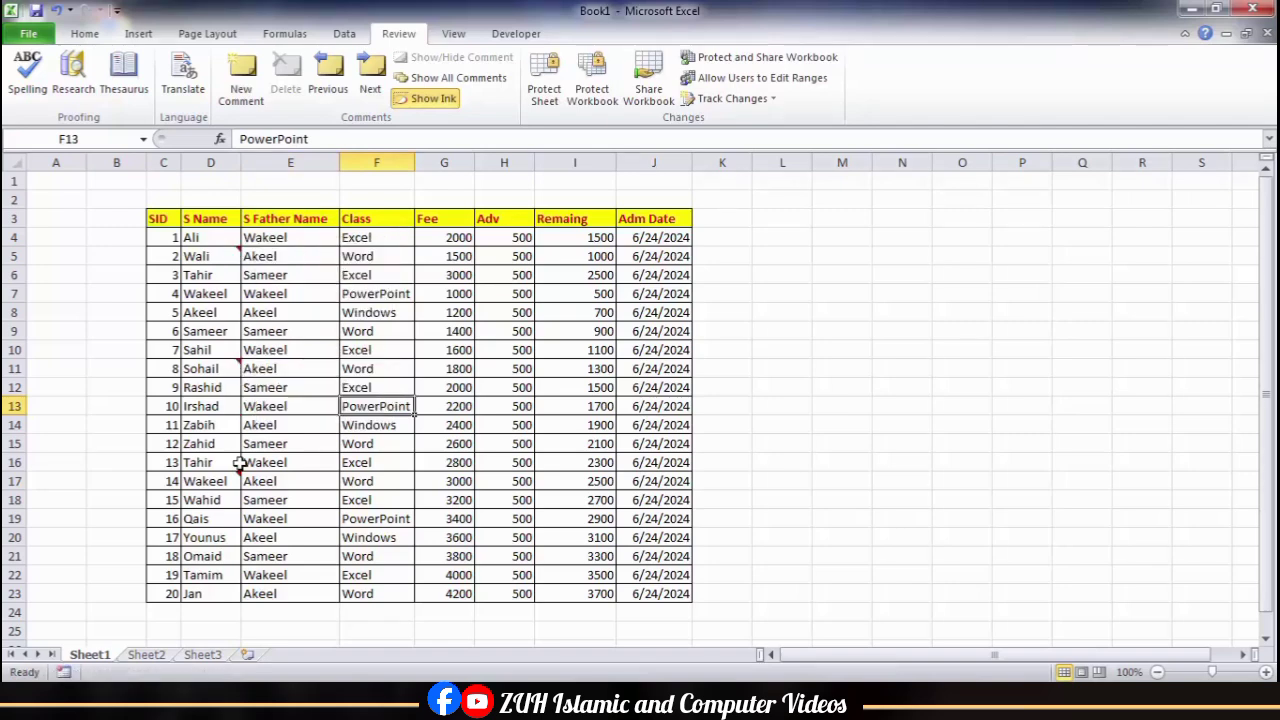
pyautogui.moveTo(237, 474)
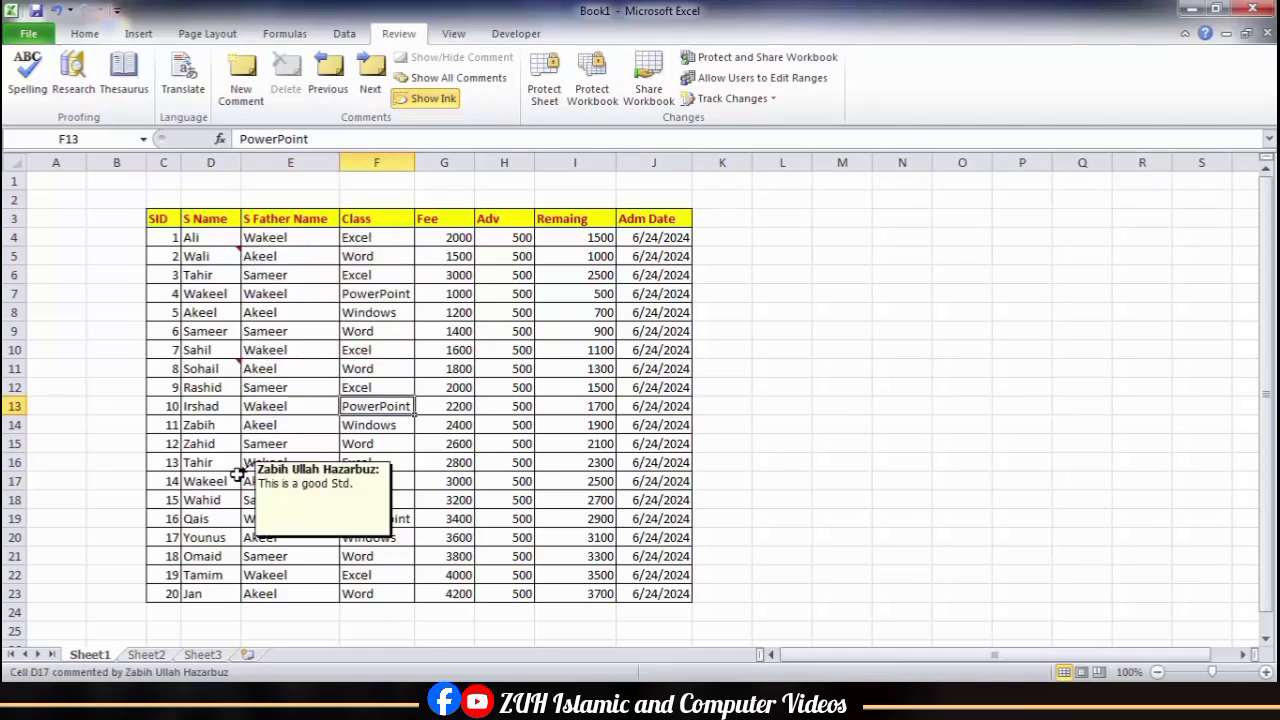
pyautogui.click(225, 253)
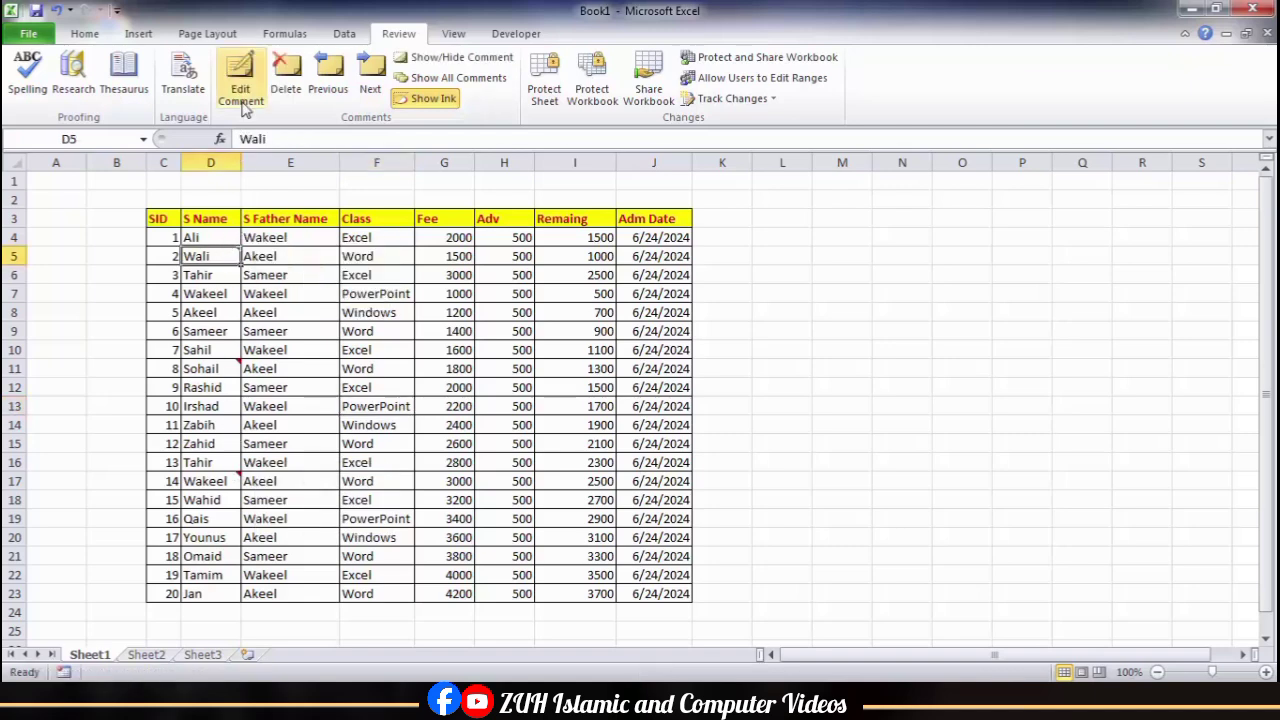
pyautogui.click(265, 256)
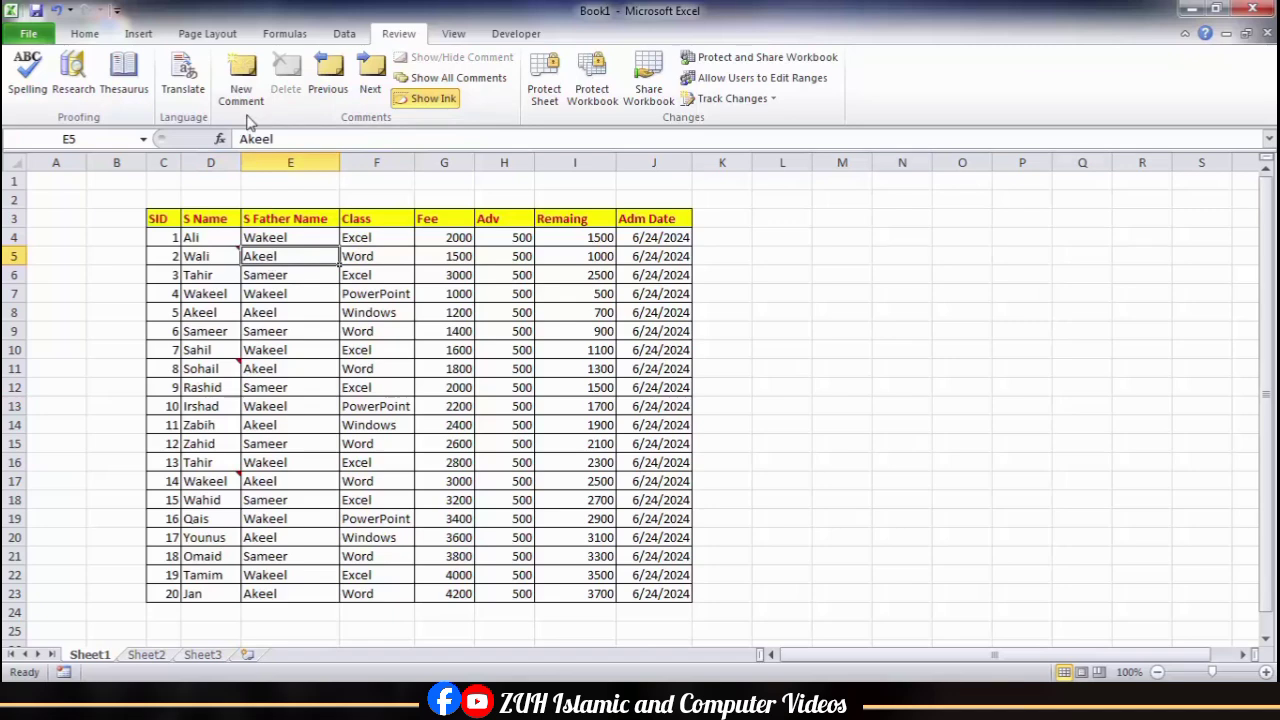
pyautogui.click(224, 256)
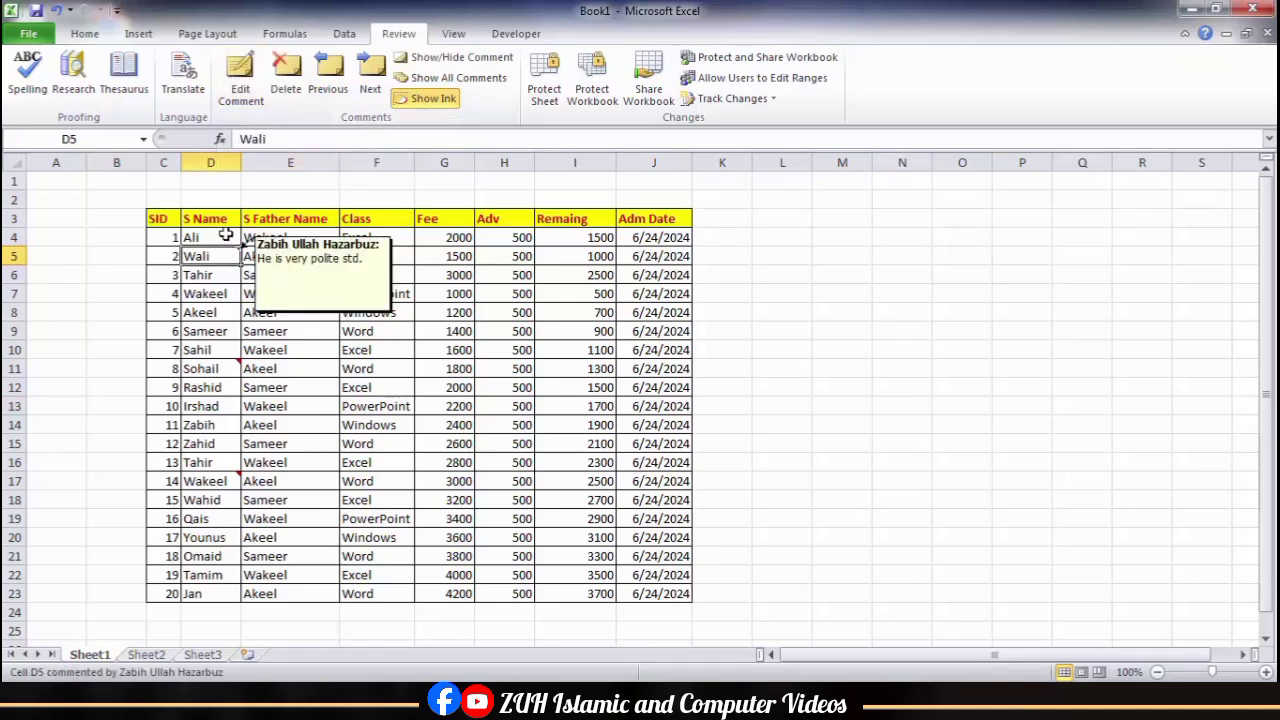
pyautogui.click(240, 100)
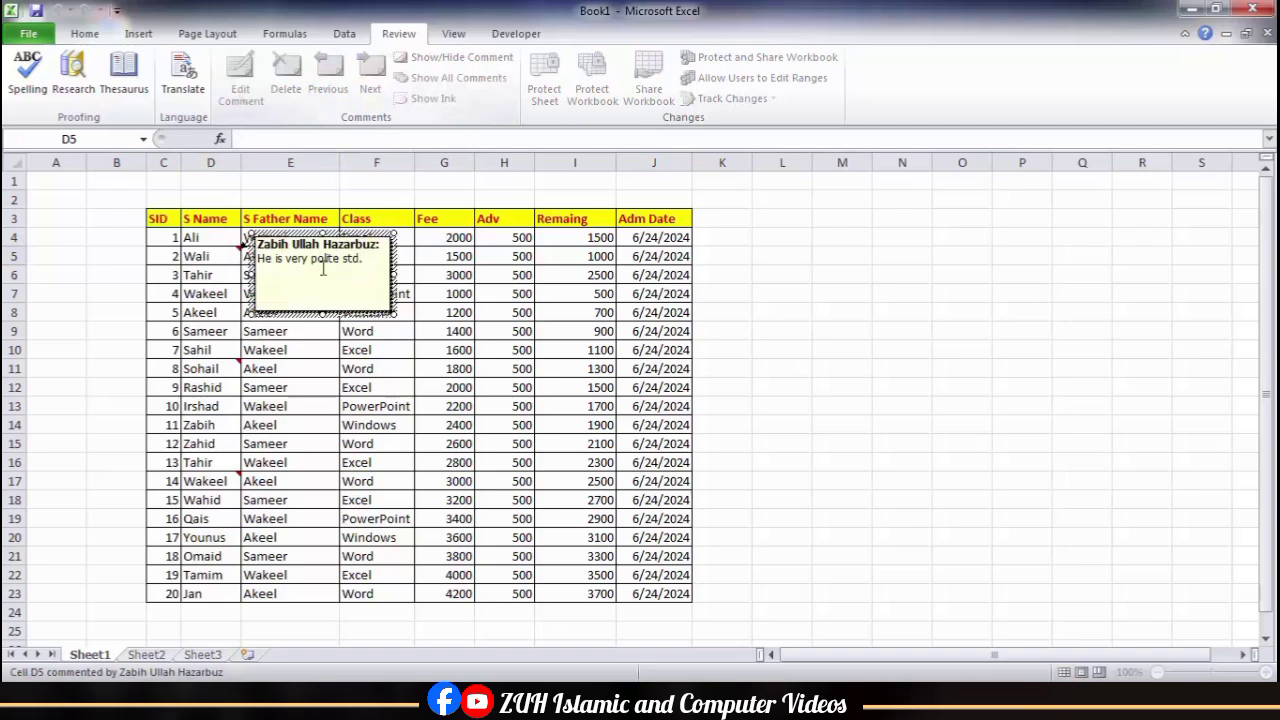
pyautogui.write('Very good')
# Step: Insert a comment 'ABC' on D6 from the right-click menu and trim its author line
pyautogui.click(541, 243)
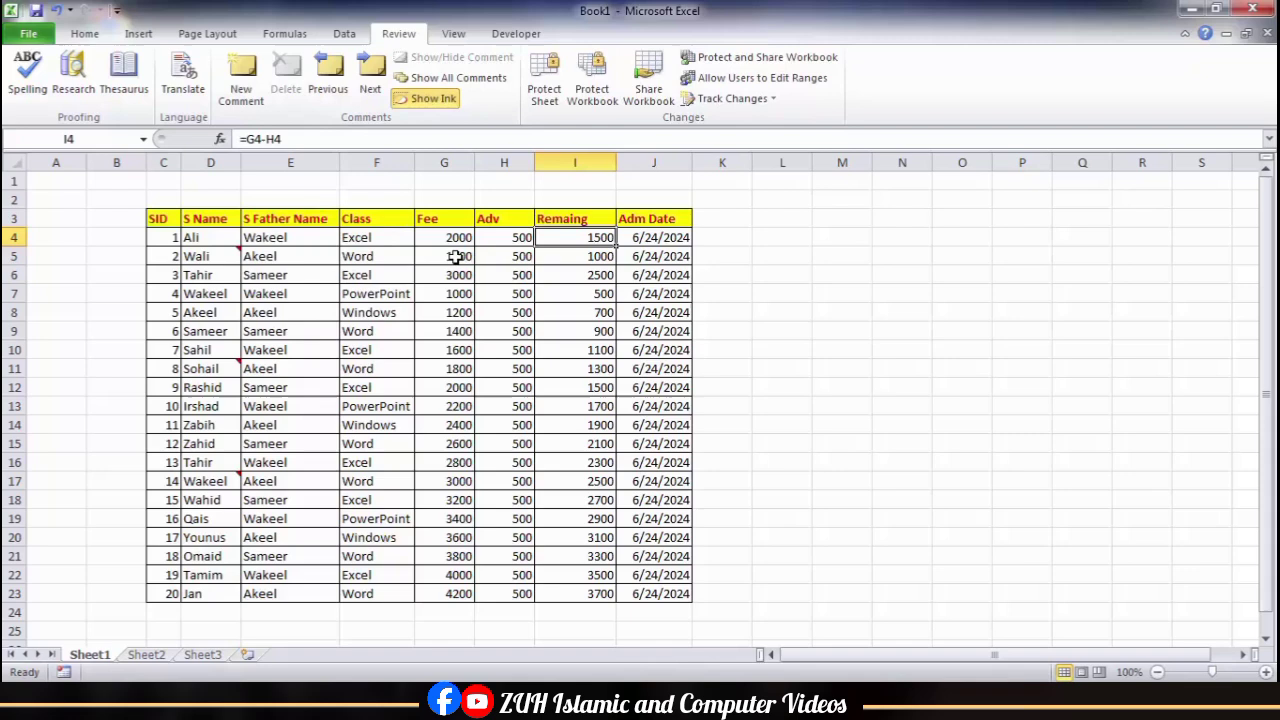
pyautogui.click(213, 275)
pyautogui.rightClick(213, 275)
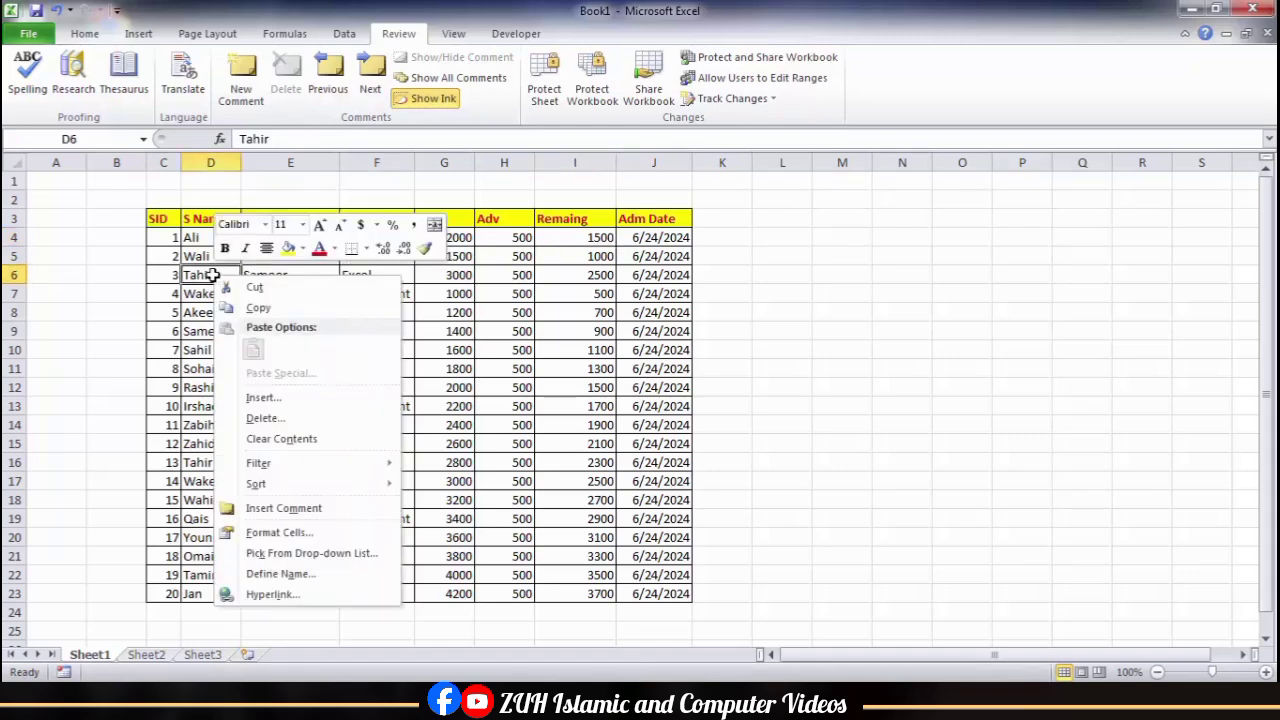
pyautogui.click(313, 508)
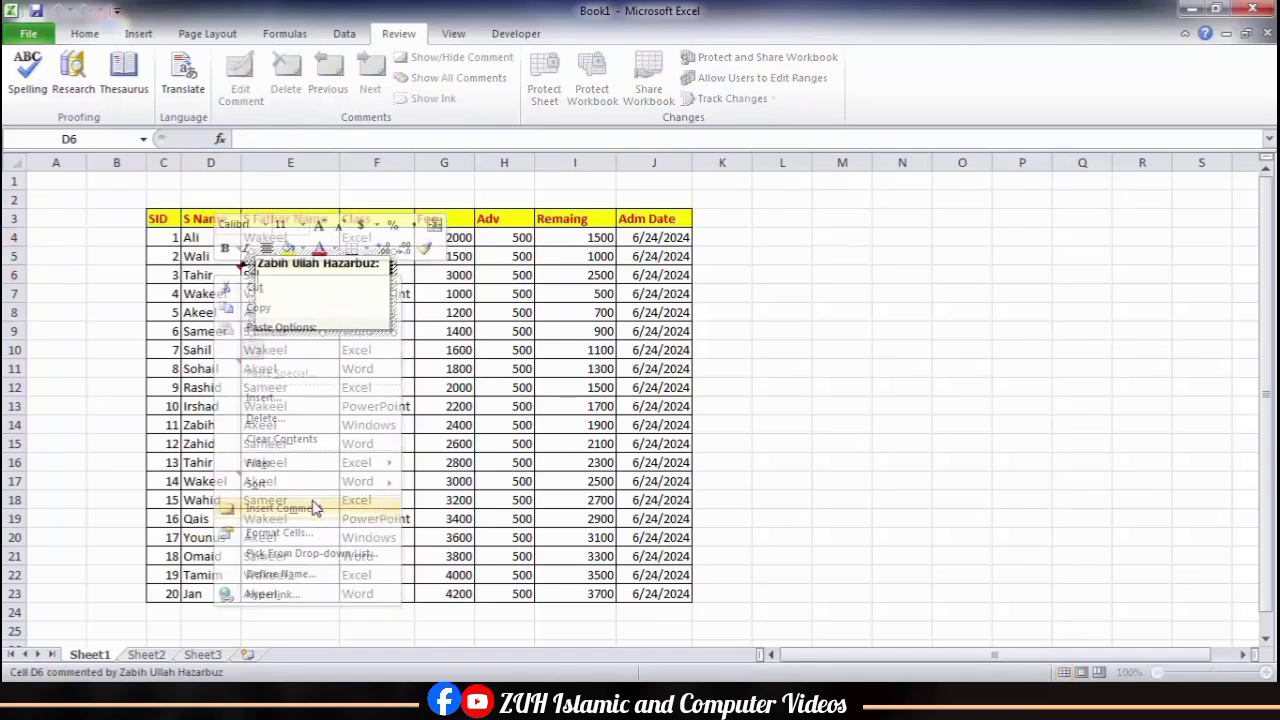
pyautogui.write('ABC.')
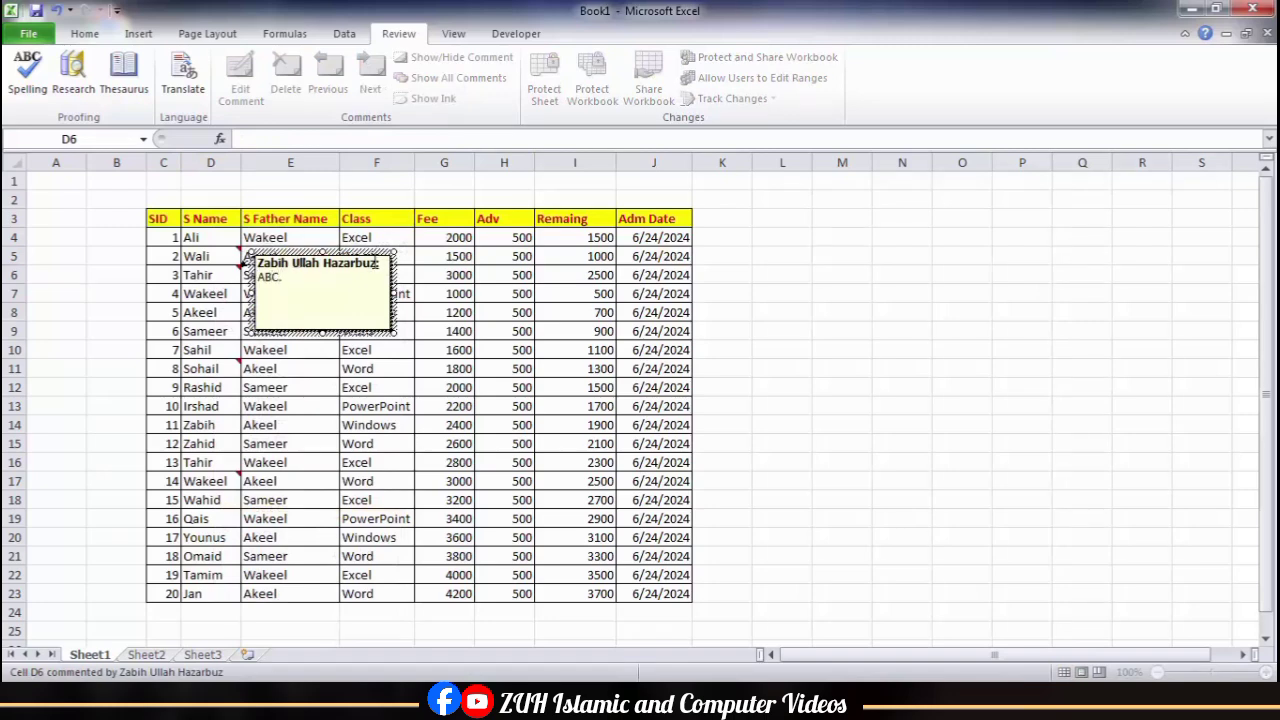
pyautogui.moveTo(379, 262); pyautogui.dragTo(338, 262)
pyautogui.press('BackSpace')
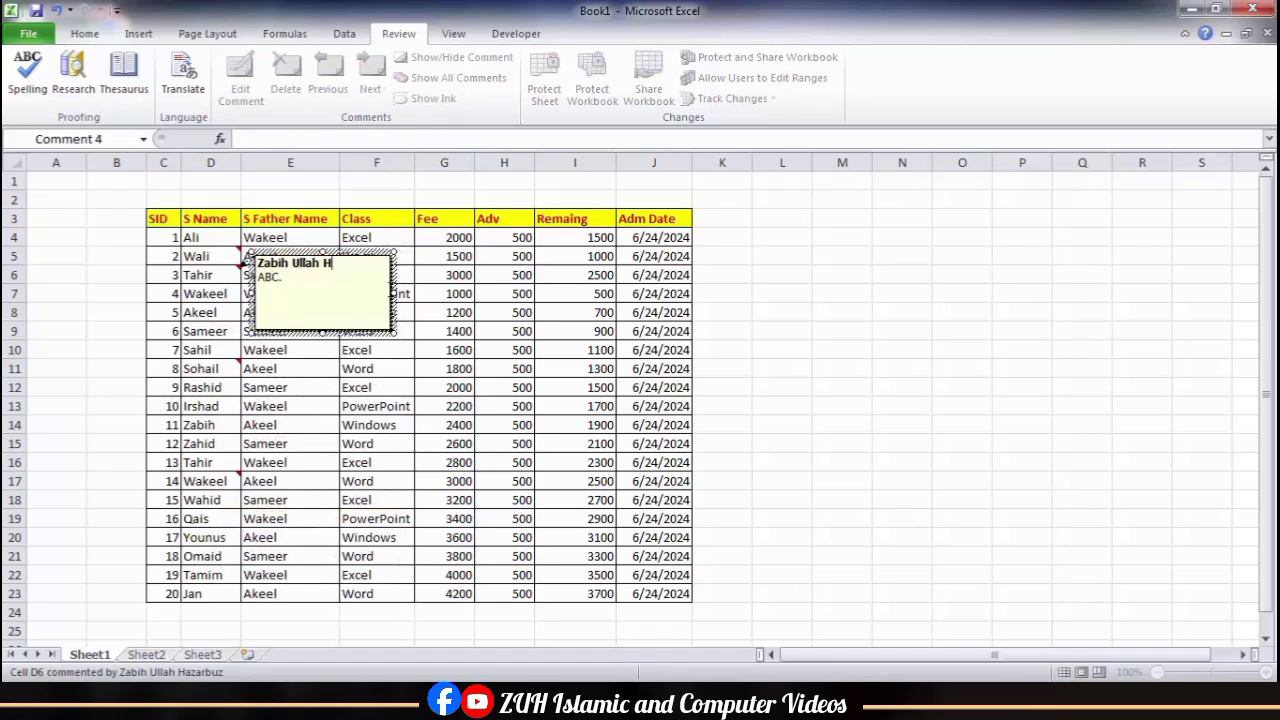
pyautogui.press('BackSpace')
pyautogui.press('BackSpace')
pyautogui.press('BackSpace')
pyautogui.press('BackSpace')
pyautogui.press('BackSpace')
pyautogui.press('BackSpace')
pyautogui.click(490, 348)
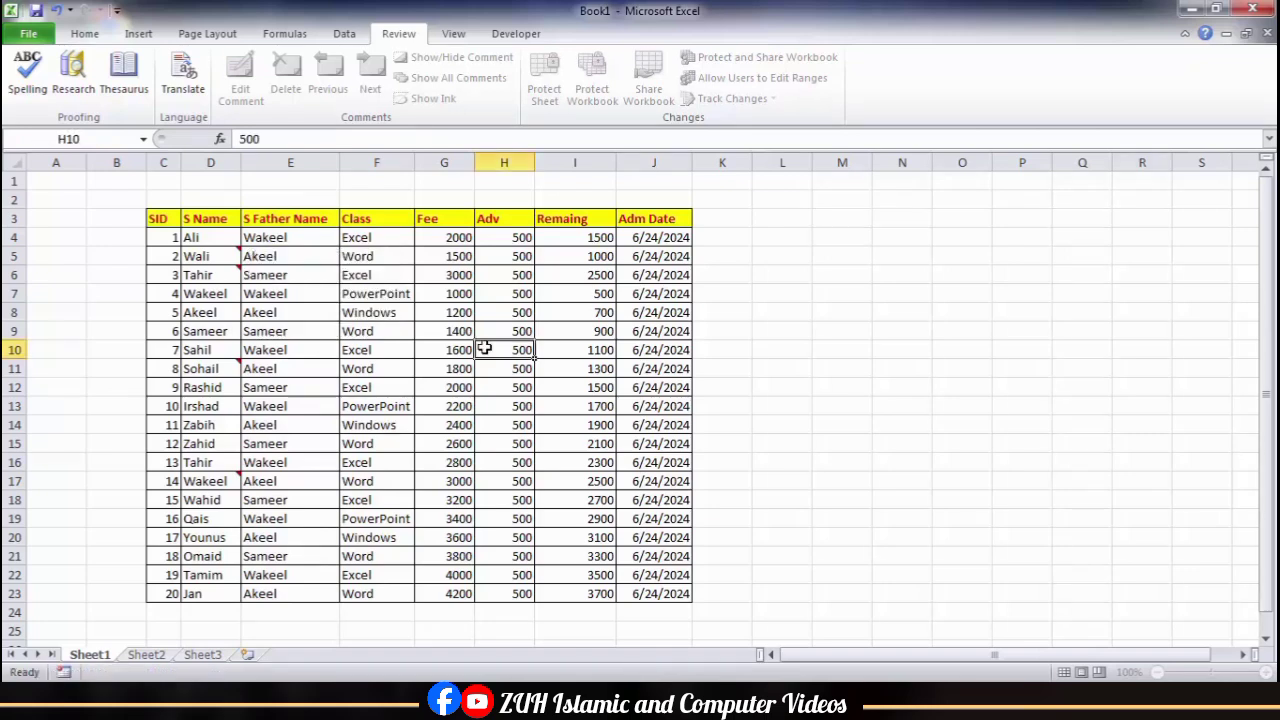
# Step: Add a comment to Fee cell G4 reading 'Fee: This is total fee', with the author name removed
pyautogui.click(452, 241)
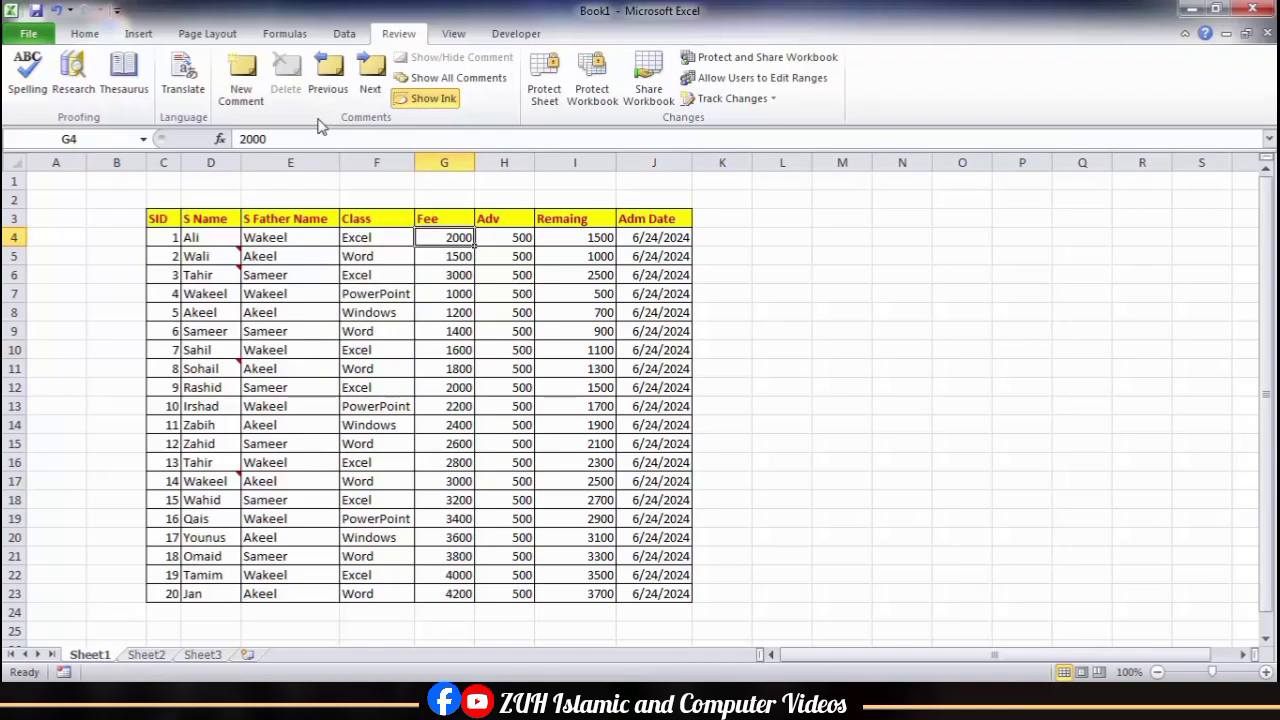
pyautogui.click(250, 100)
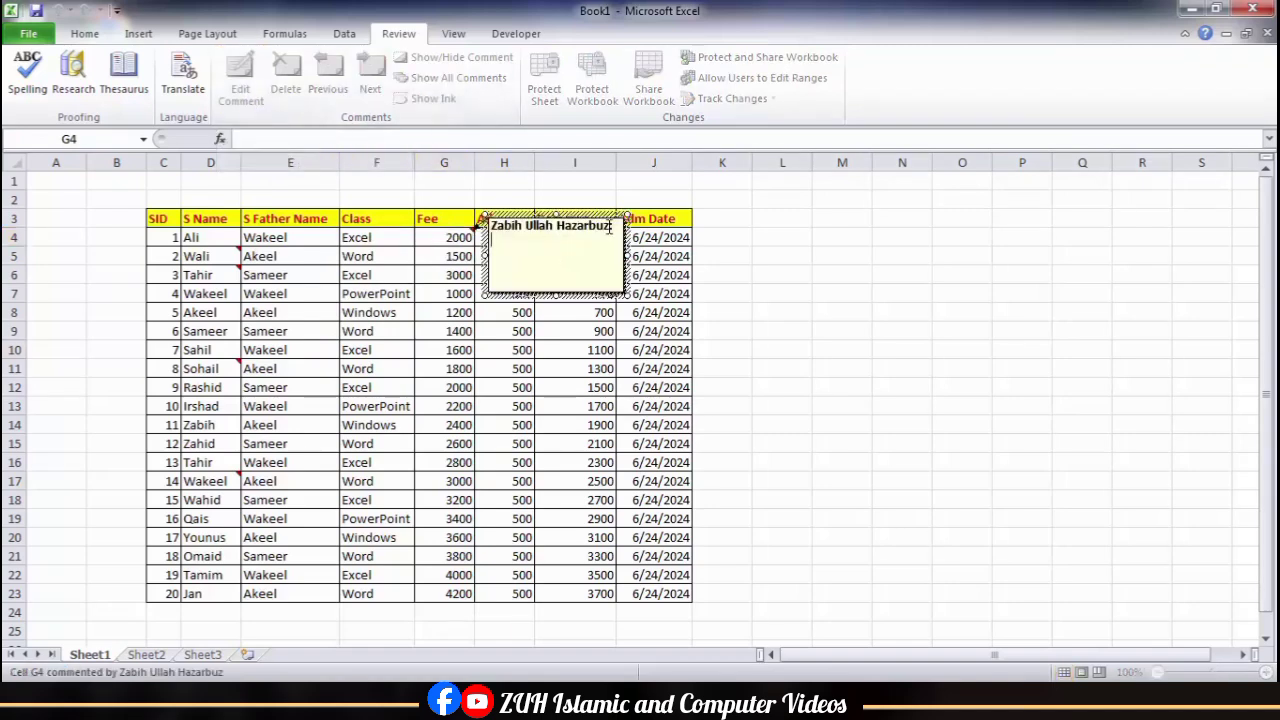
pyautogui.click(609, 226)
pyautogui.press('BackSpace')
pyautogui.press('BackSpace')
pyautogui.press('BackSpace')
pyautogui.press('BackSpace')
pyautogui.press('BackSpace')
pyautogui.press('BackSpace')
pyautogui.press('BackSpace')
pyautogui.press('BackSpace')
pyautogui.press('BackSpace')
pyautogui.press('BackSpace')
pyautogui.press('BackSpace')
pyautogui.press('BackSpace')
pyautogui.press('BackSpace')
pyautogui.press('BackSpace')
pyautogui.press('BackSpace')
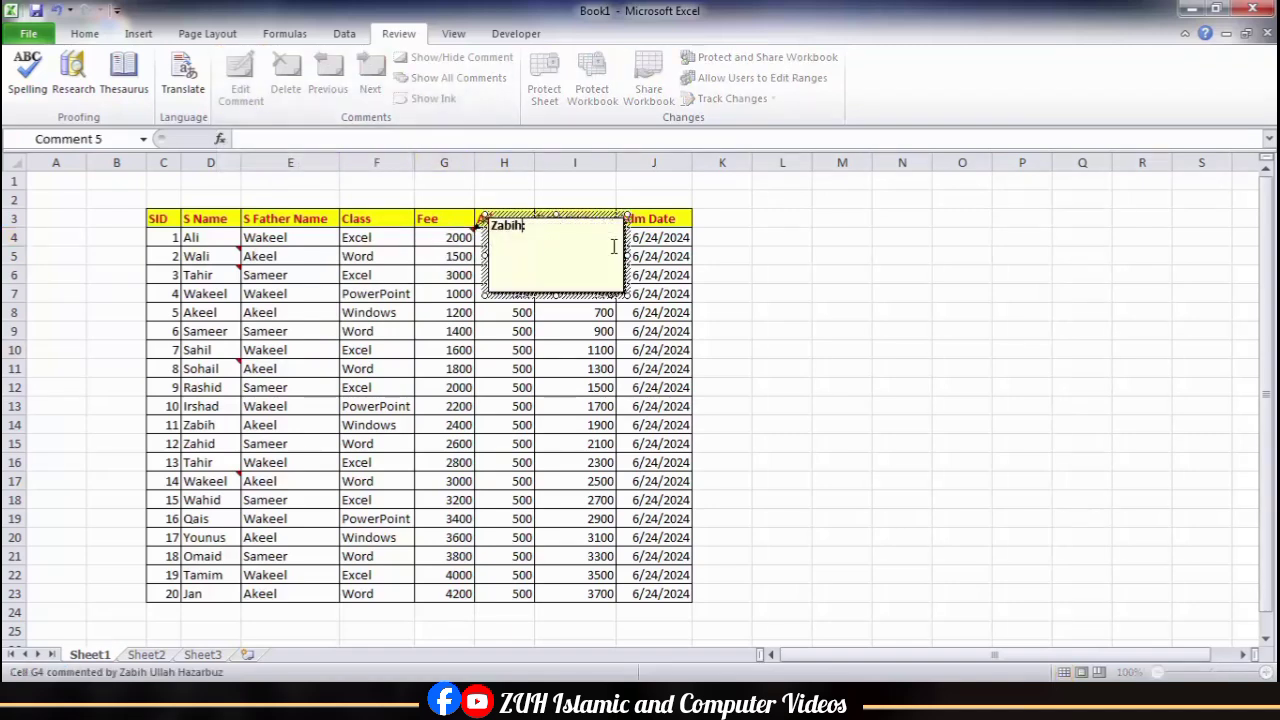
pyautogui.press('BackSpace')
pyautogui.press('BackSpace')
pyautogui.press('BackSpace')
pyautogui.press('BackSpace')
pyautogui.press('BackSpace')
pyautogui.press('BackSpace')
pyautogui.write('Fee: This is')
# Step: AutoSum the Fee and Adv columns into G24 and H24 (50700, 10000)
pyautogui.click(412, 318)
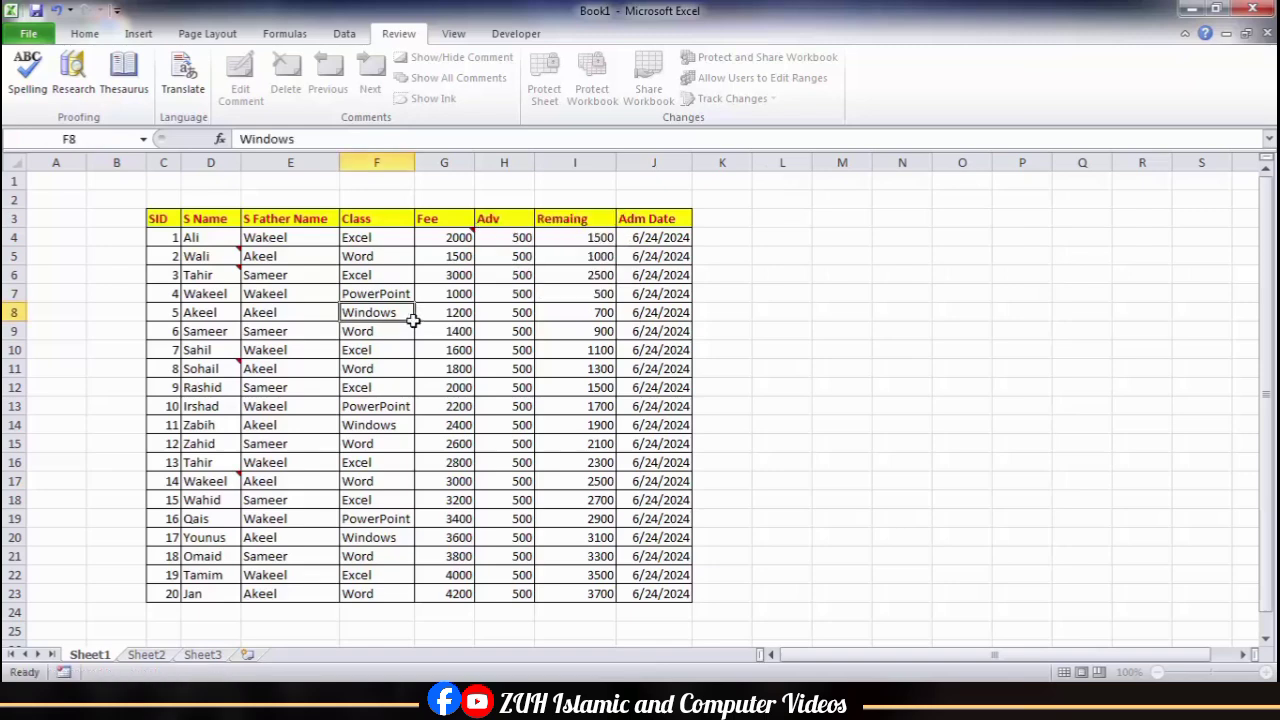
pyautogui.click(517, 590)
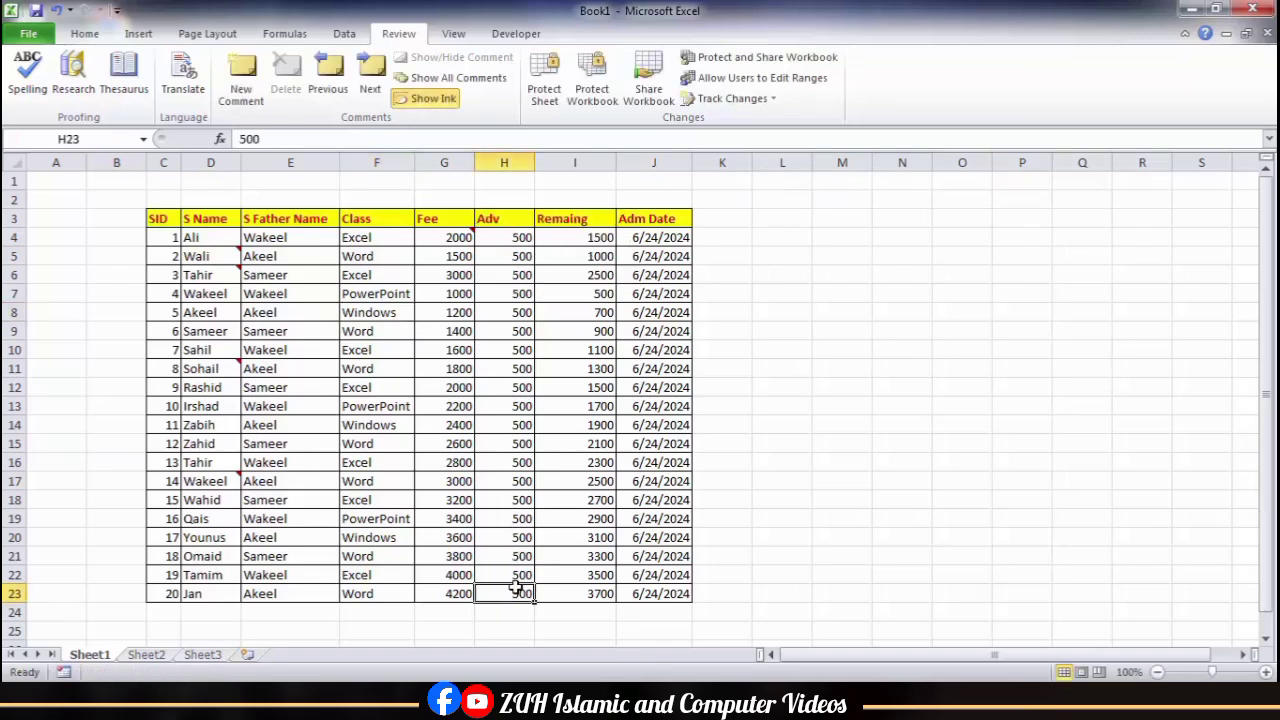
pyautogui.click(457, 614)
pyautogui.hotkey('alt', '=')
pyautogui.hotkey('alt', '=')
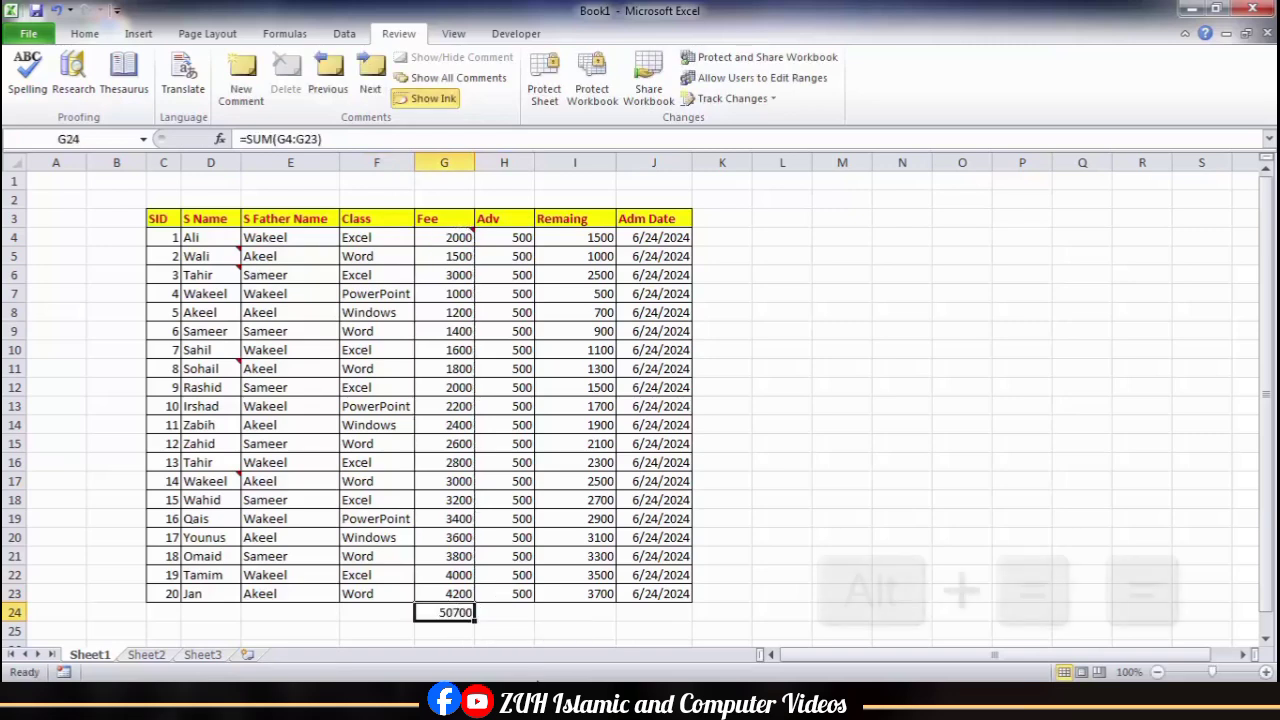
pyautogui.click(502, 614)
pyautogui.hotkey('alt', '=')
pyautogui.hotkey('alt', '=')
# Step: Comment the totals: 'Total' on G24 and 'Total H24' on H24
pyautogui.click(457, 612)
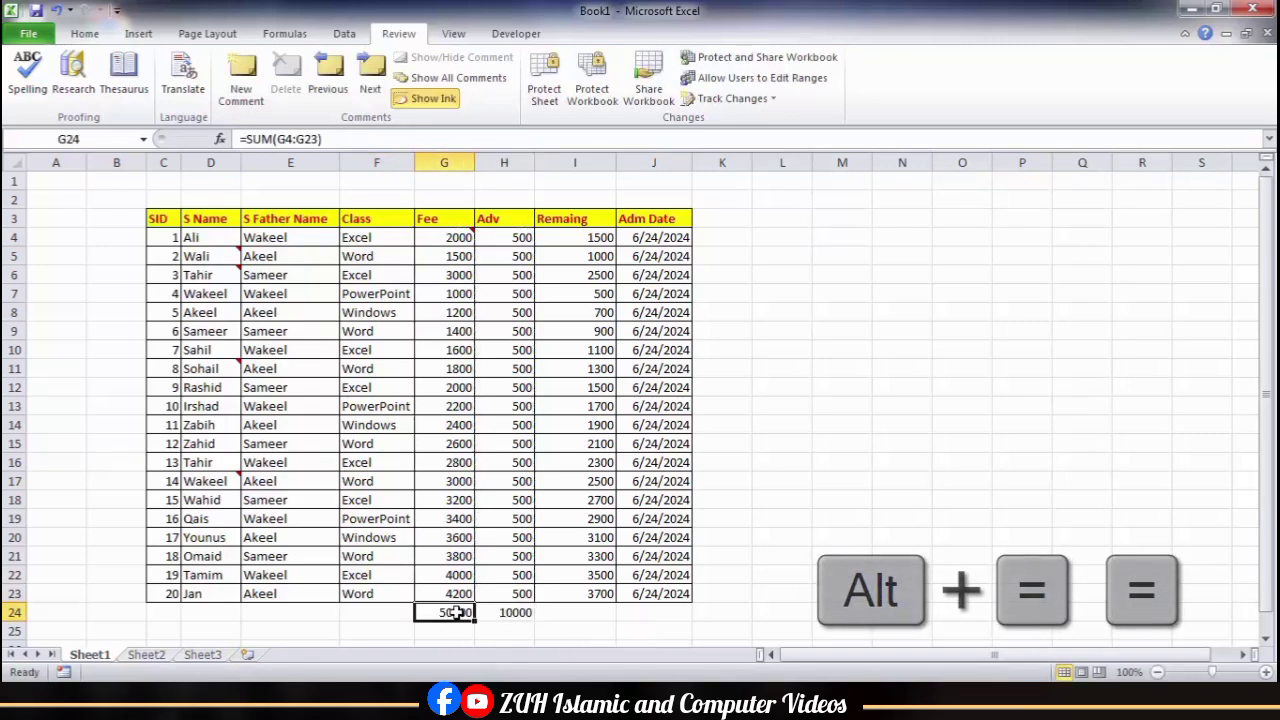
pyautogui.click(241, 80)
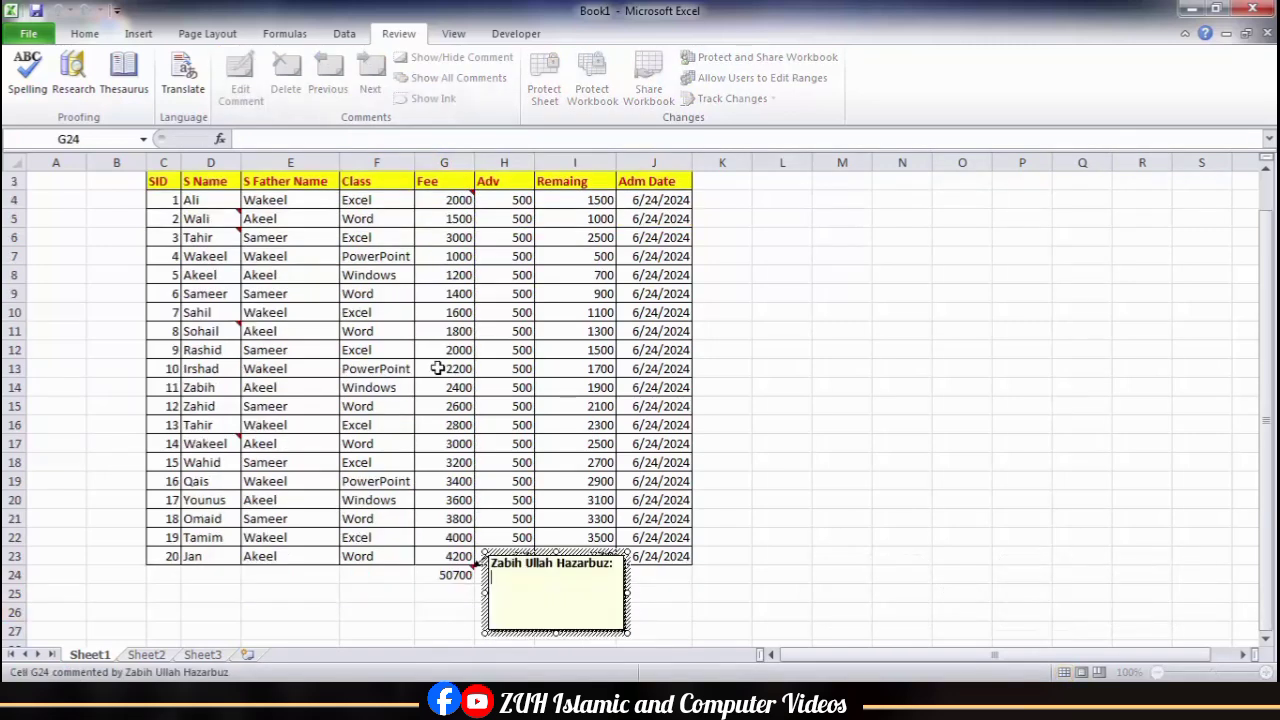
pyautogui.write('Total Fee')
pyautogui.click(556, 443)
pyautogui.click(506, 578)
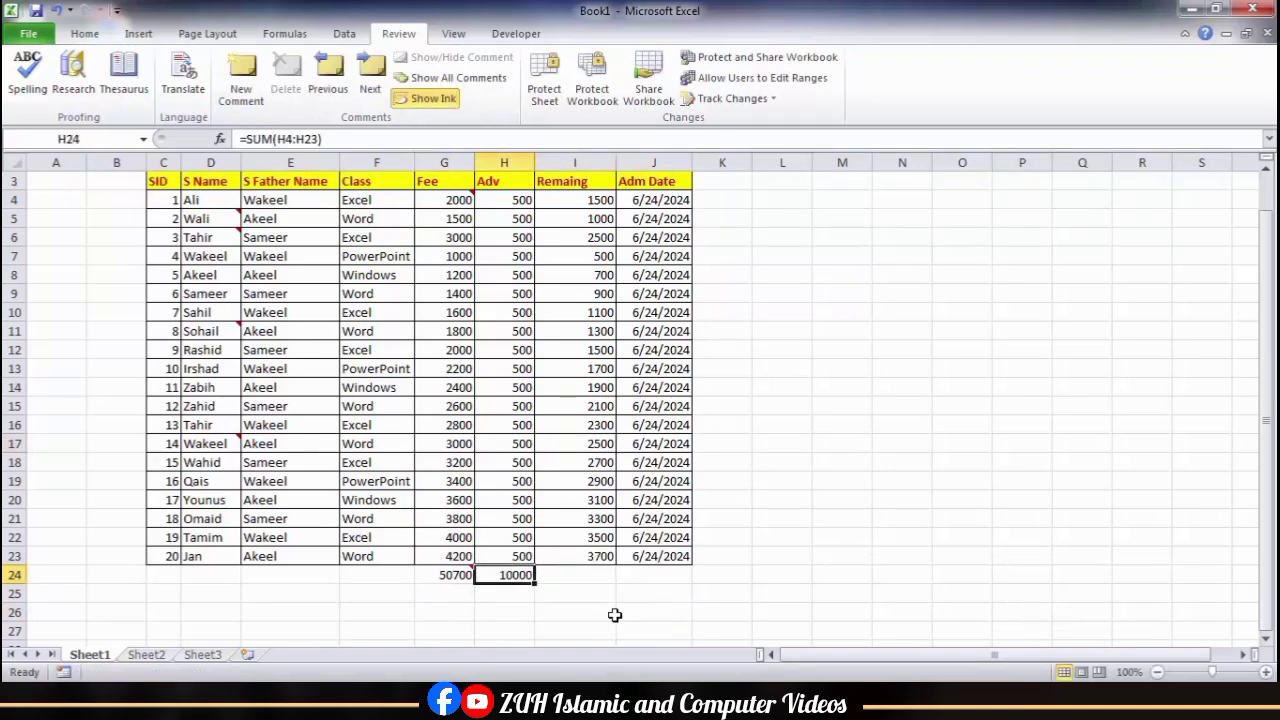
pyautogui.hotkey('shift', 'F2')
pyautogui.write('Total ')
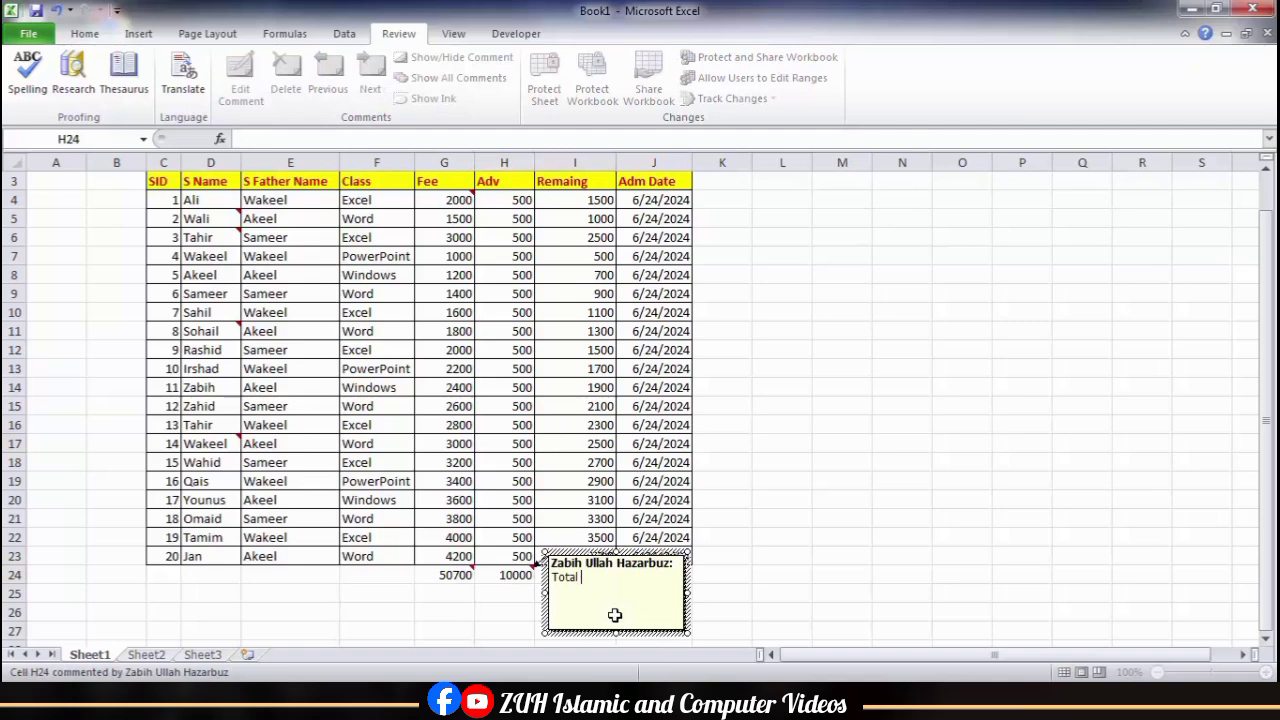
pyautogui.write('H24')
pyautogui.click(570, 494)
# Step: Total the Remaining column in I24 (40700) and comment it 'Total Remaining'
pyautogui.click(581, 576)
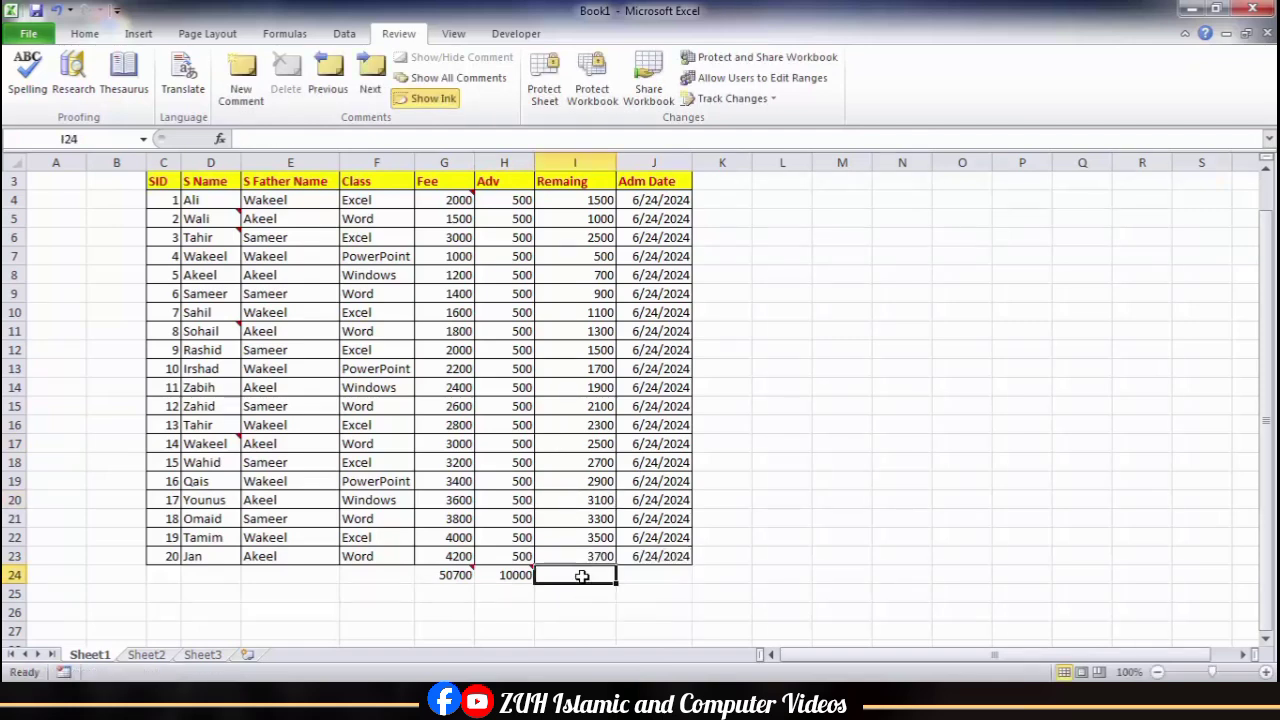
pyautogui.hotkey('alt', '=')
pyautogui.hotkey('alt', '=')
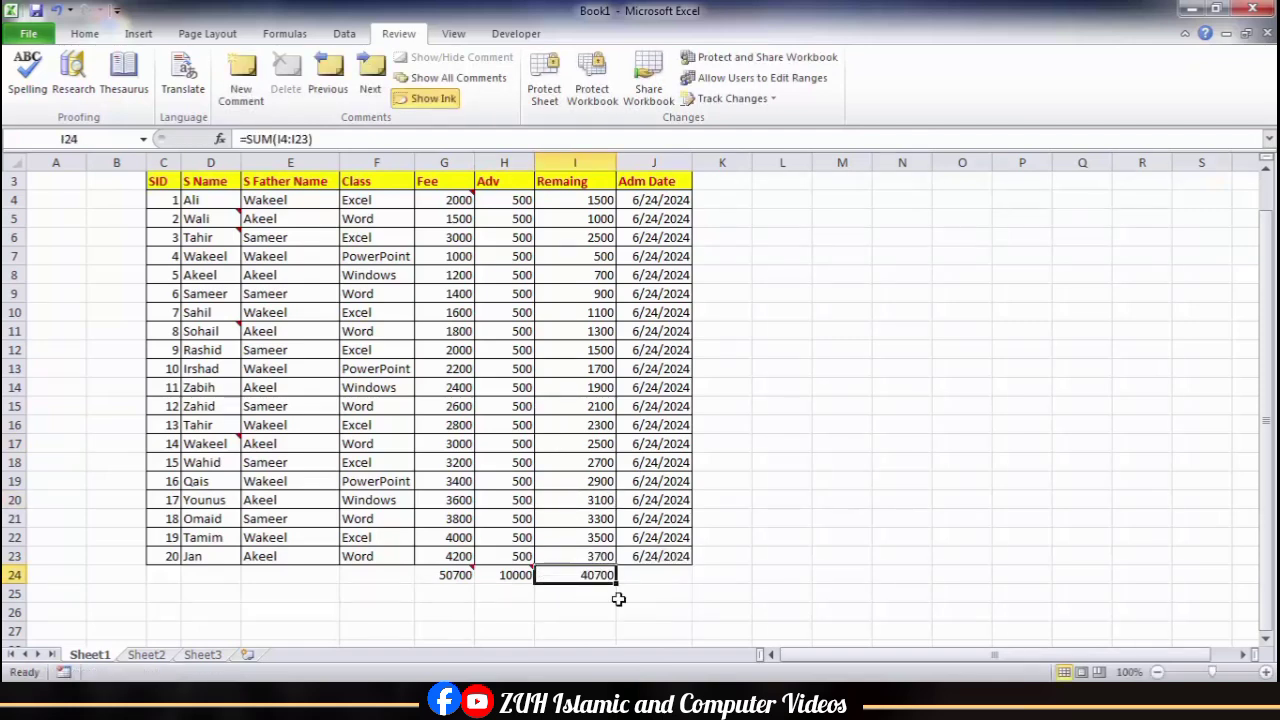
pyautogui.hotkey('shift', 'F2')
pyautogui.write('Total ')
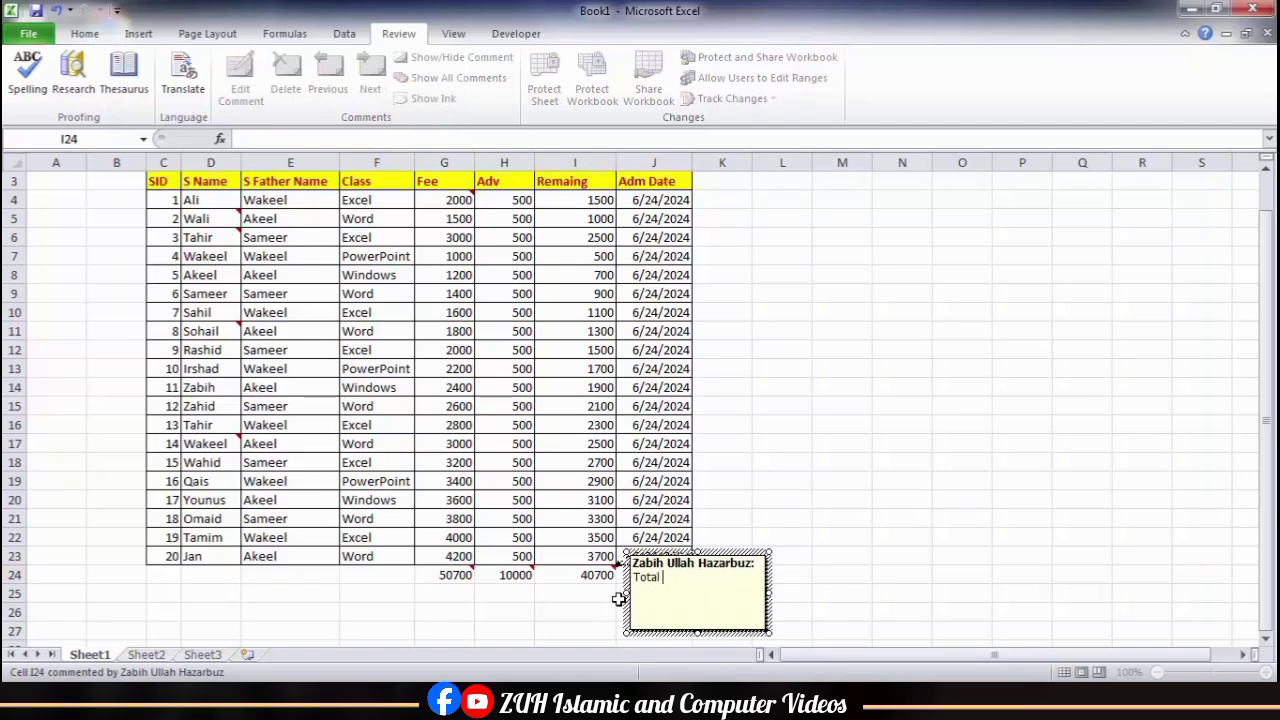
pyautogui.write('REmainings')
pyautogui.click(600, 318)
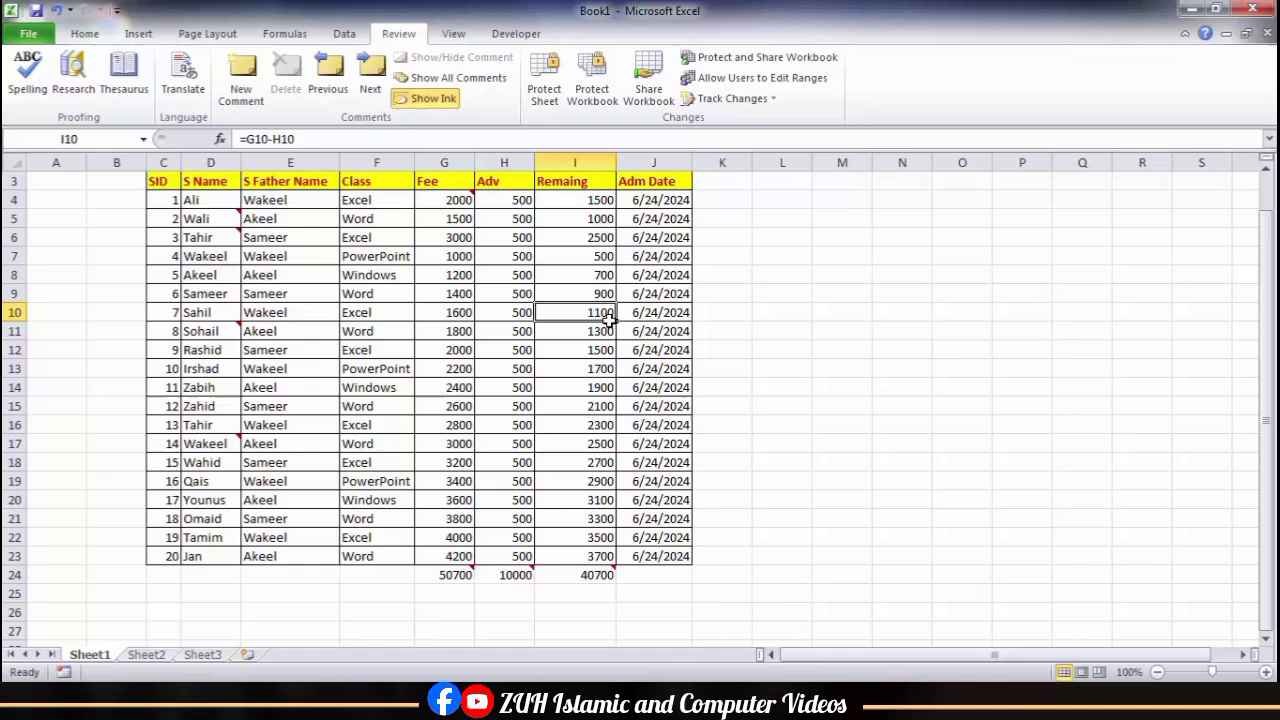
# Step: Correct the I3 header from 'Remaing' to 'Remaining'
pyautogui.doubleClick(581, 181)
pyautogui.write('ing')
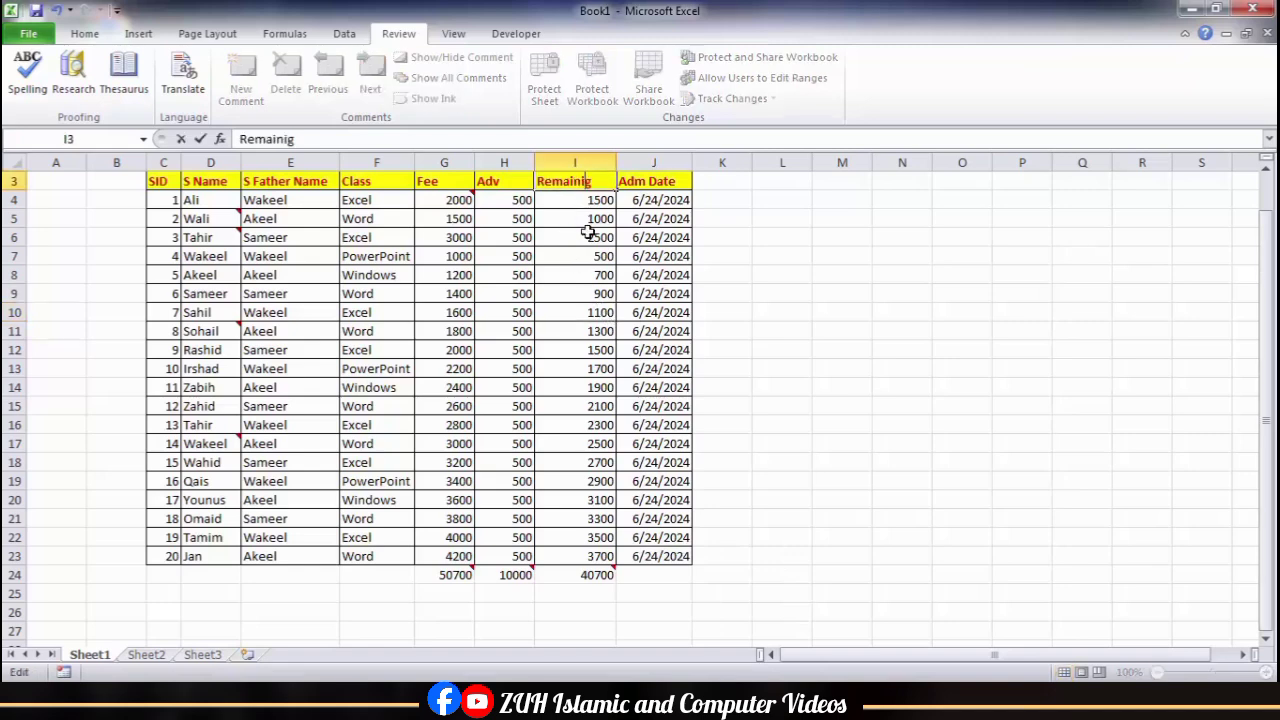
pyautogui.click(568, 316)
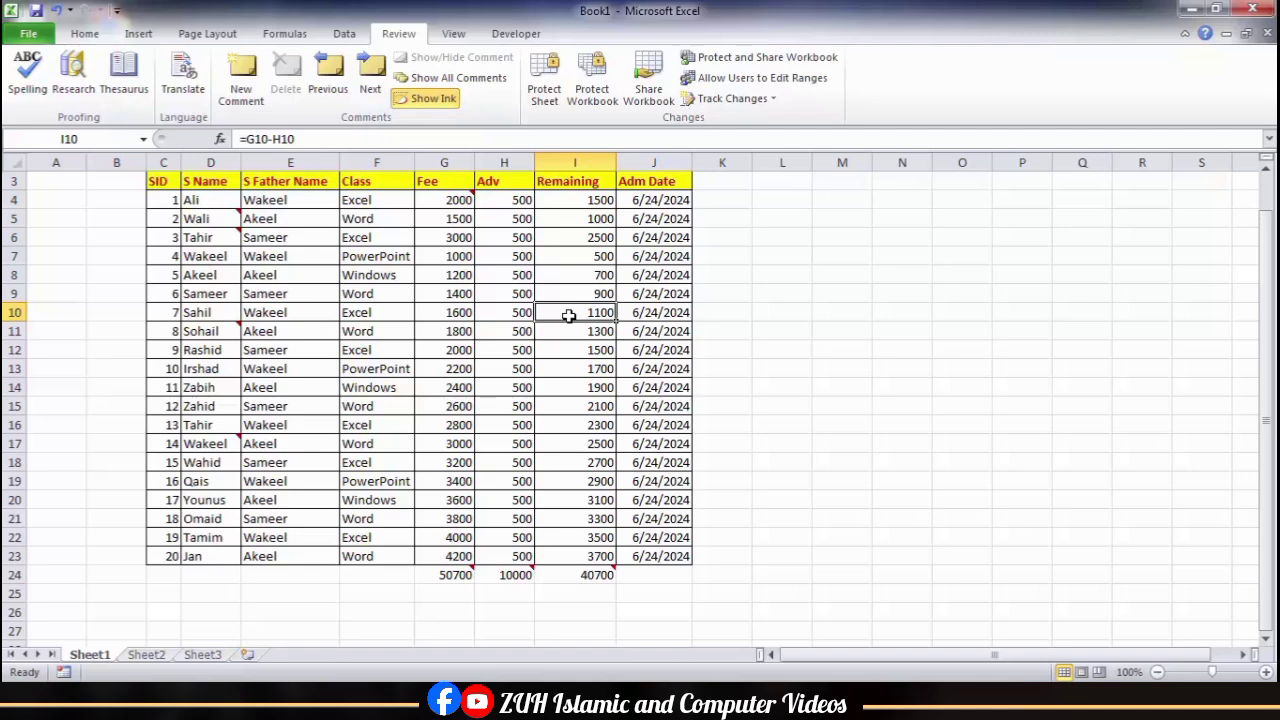
# Step: Step through comments with Previous/Next and delete the one on D11
pyautogui.click(323, 92)
pyautogui.click(323, 92)
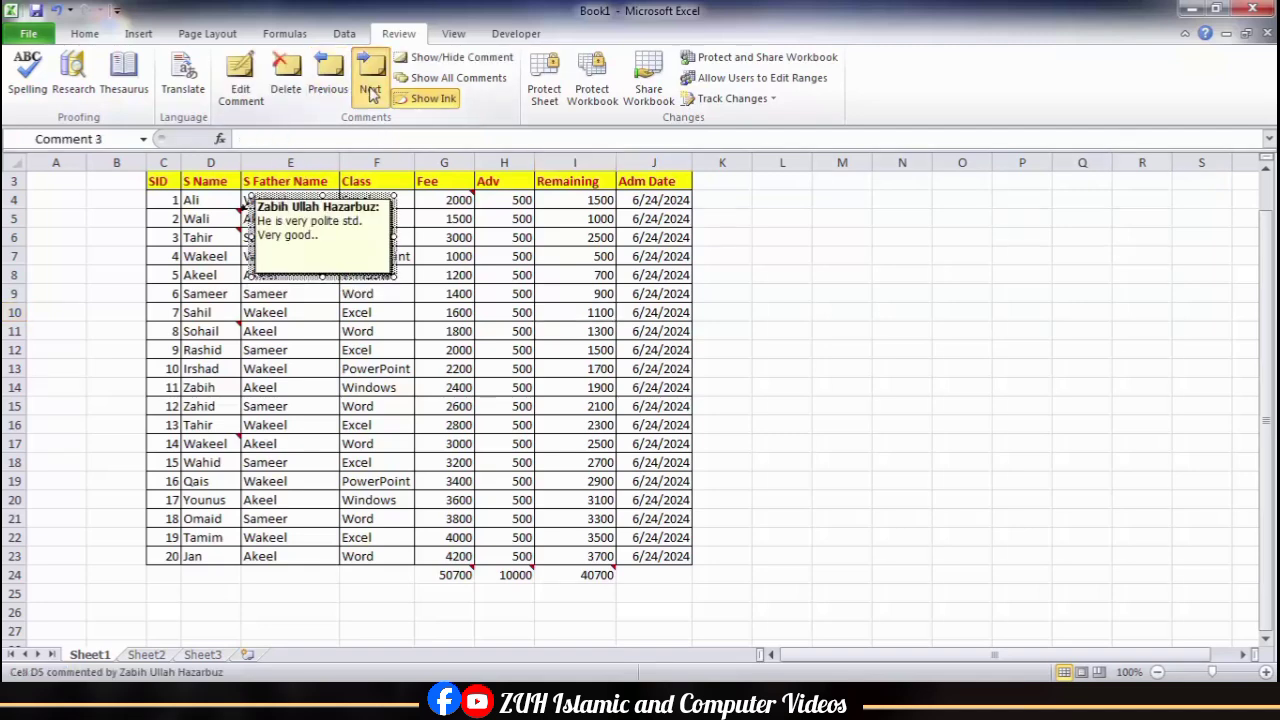
pyautogui.click(369, 90)
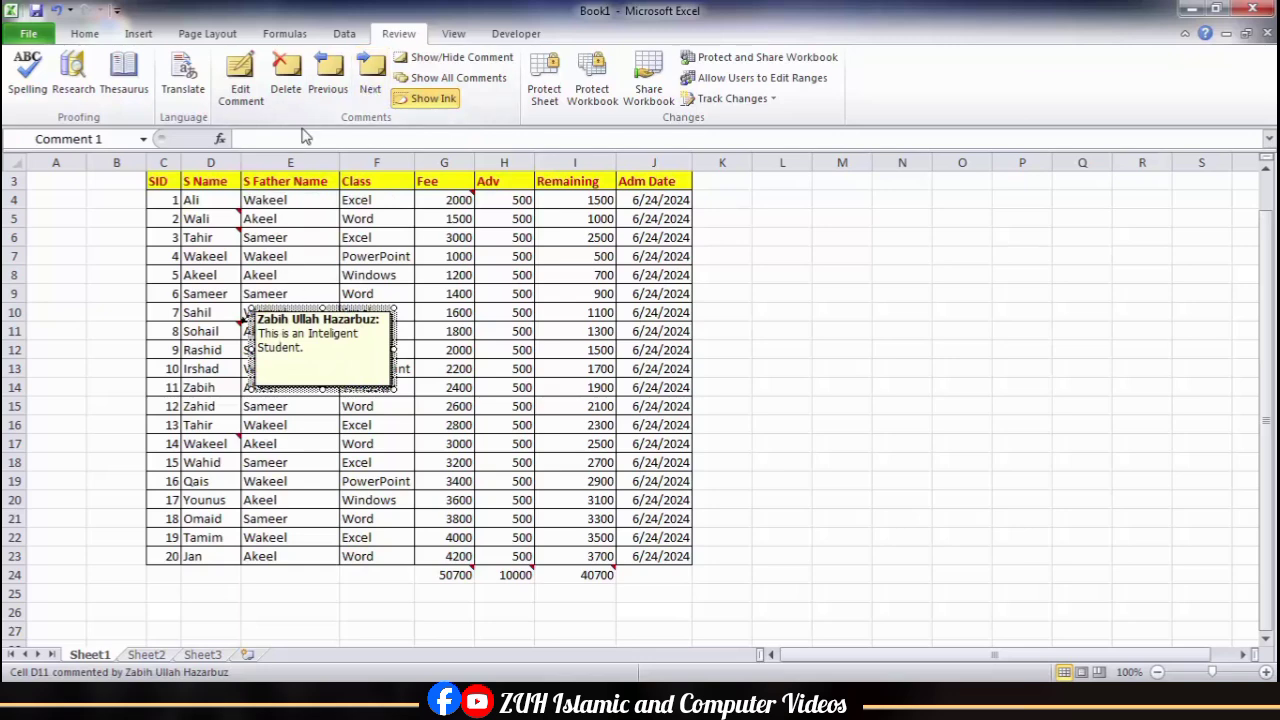
pyautogui.click(290, 90)
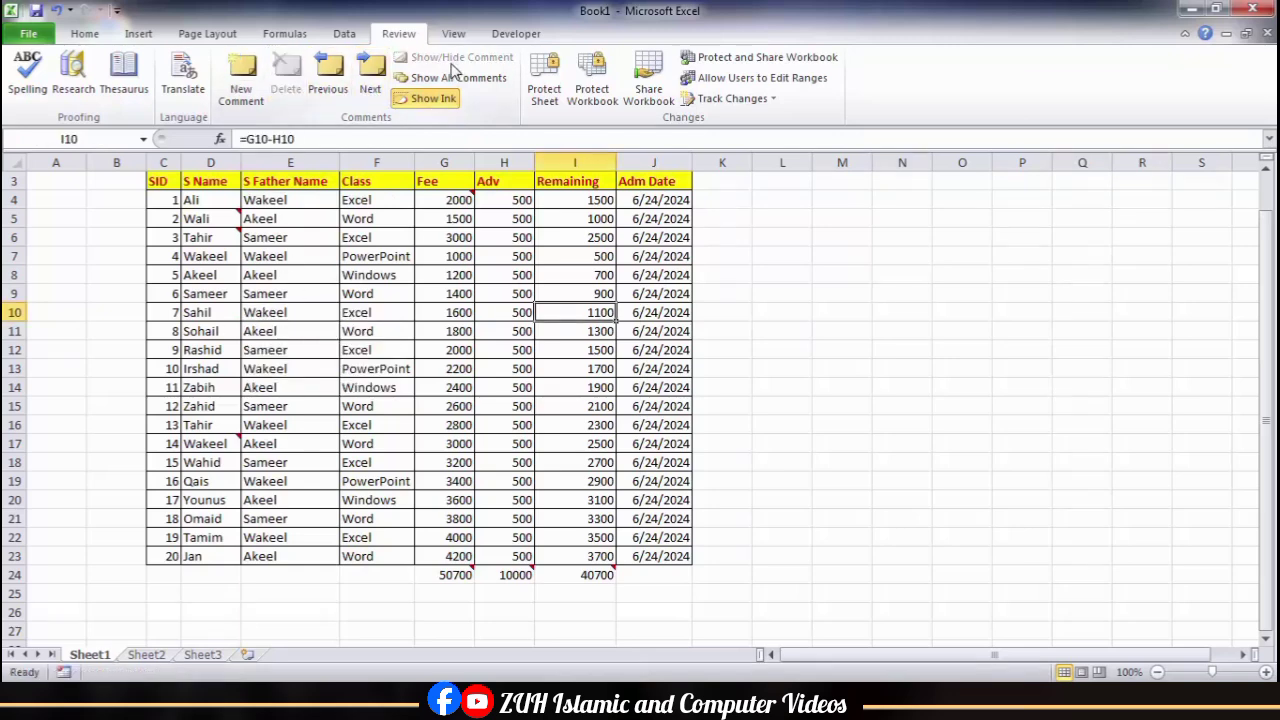
# Step: Toggle D5's comment and Show All Comments on and off, leaving comments hidden
pyautogui.click(214, 218)
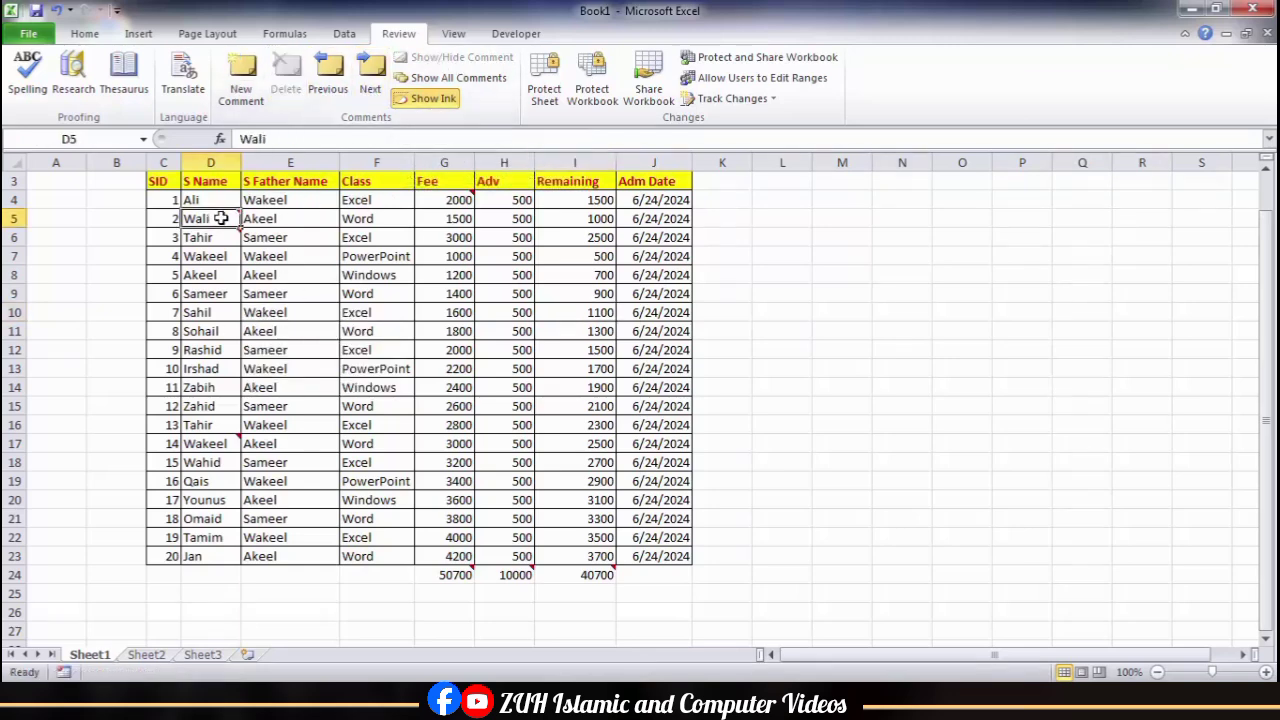
pyautogui.click(460, 58)
pyautogui.click(461, 58)
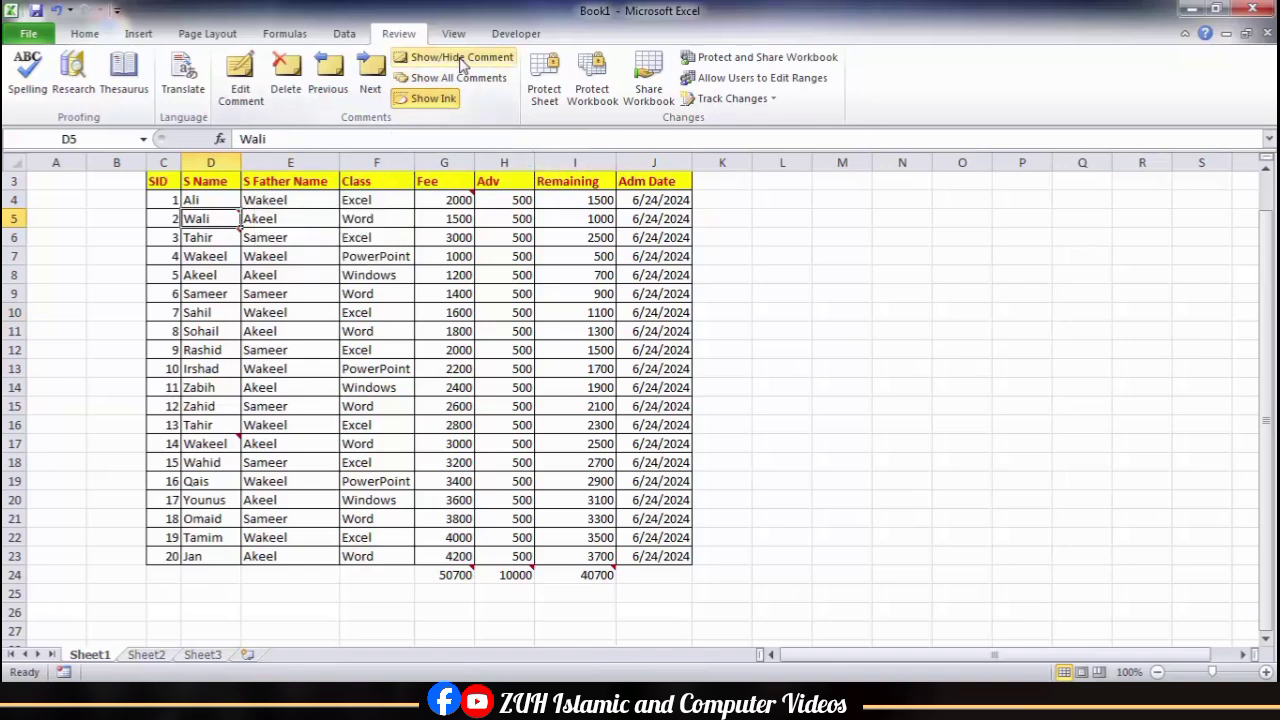
pyautogui.click(461, 58)
pyautogui.click(461, 58)
pyautogui.click(460, 78)
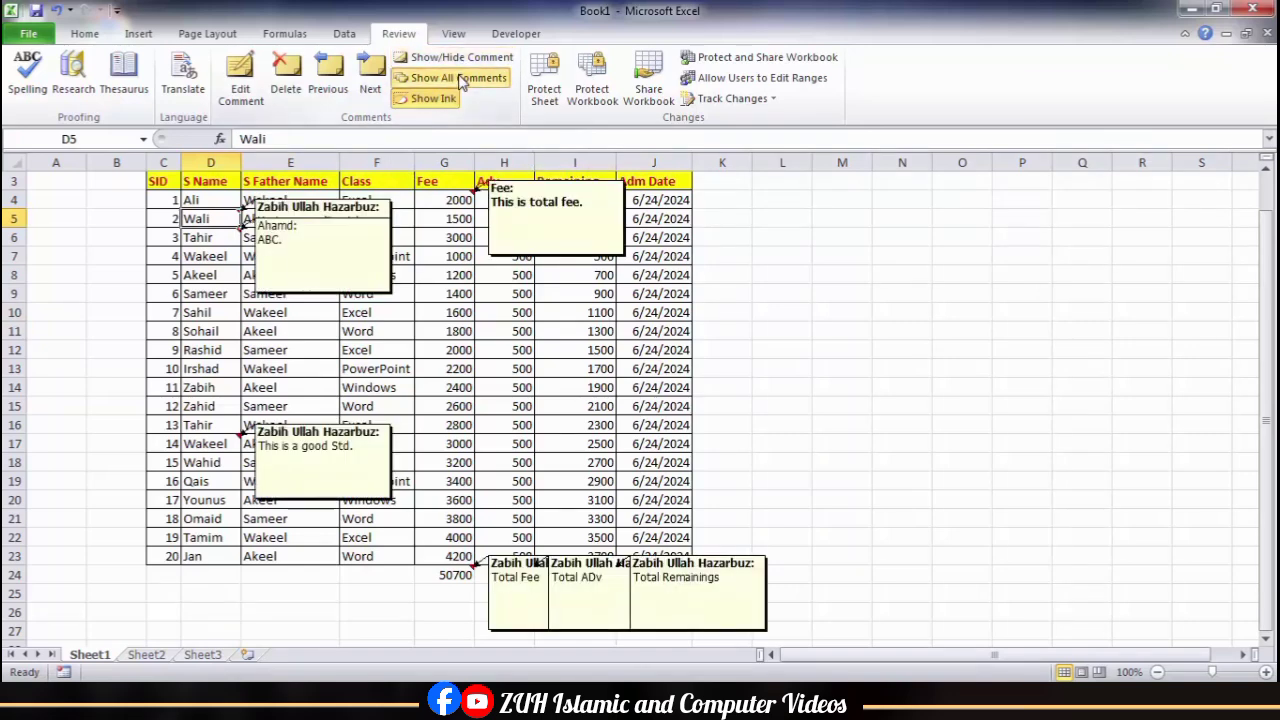
pyautogui.click(460, 78)
pyautogui.click(460, 78)
pyautogui.click(461, 79)
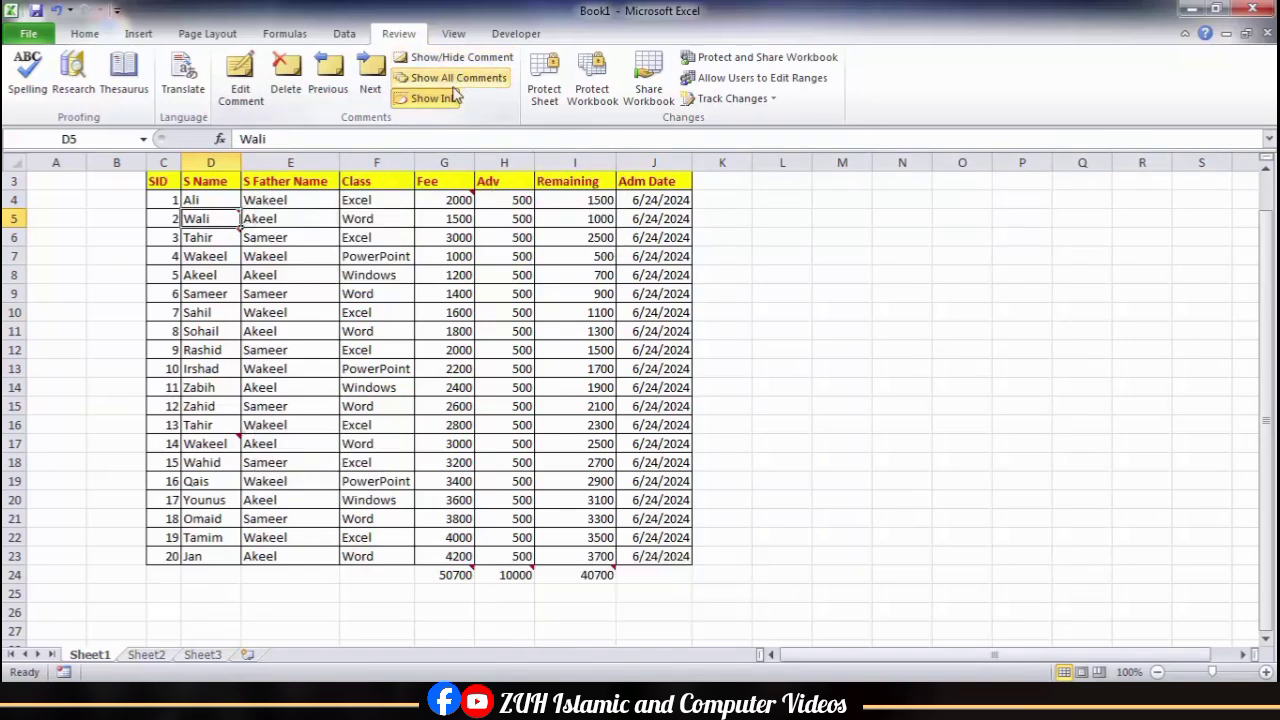
pyautogui.click(385, 218)
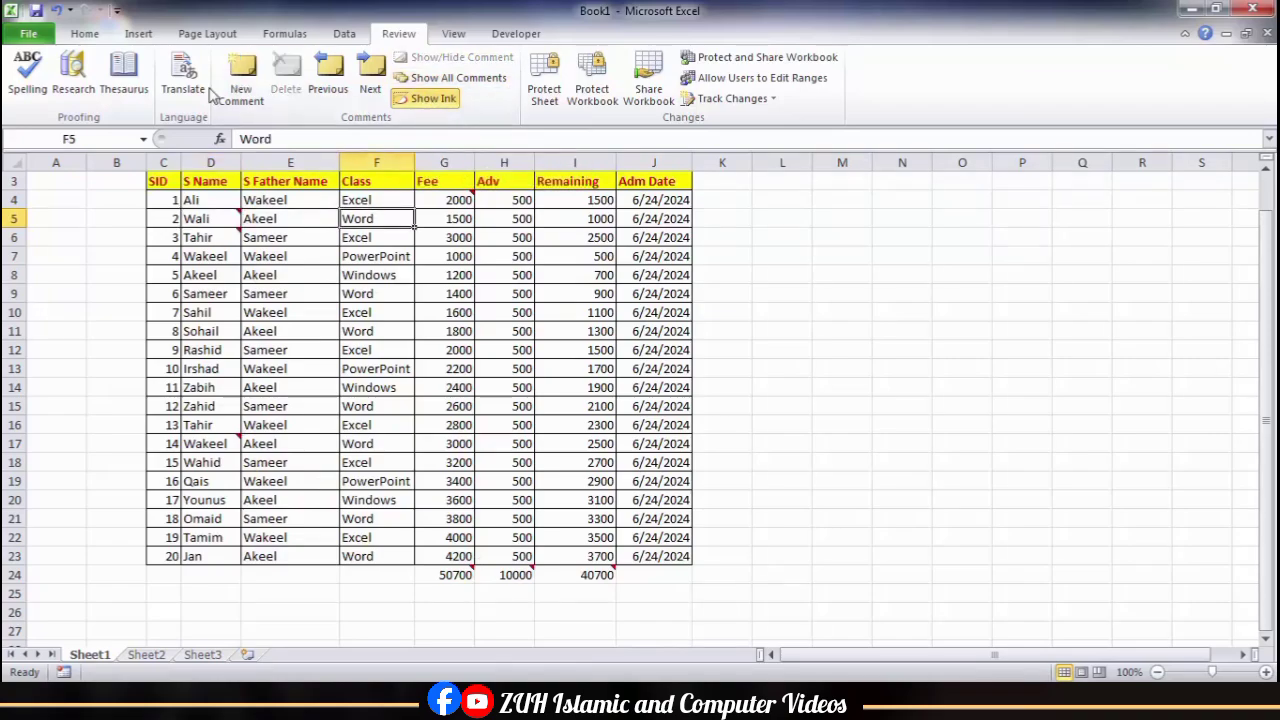
# Step: Open Excel Options and browse All Commands in the Customize Ribbon page
pyautogui.click(116, 10)
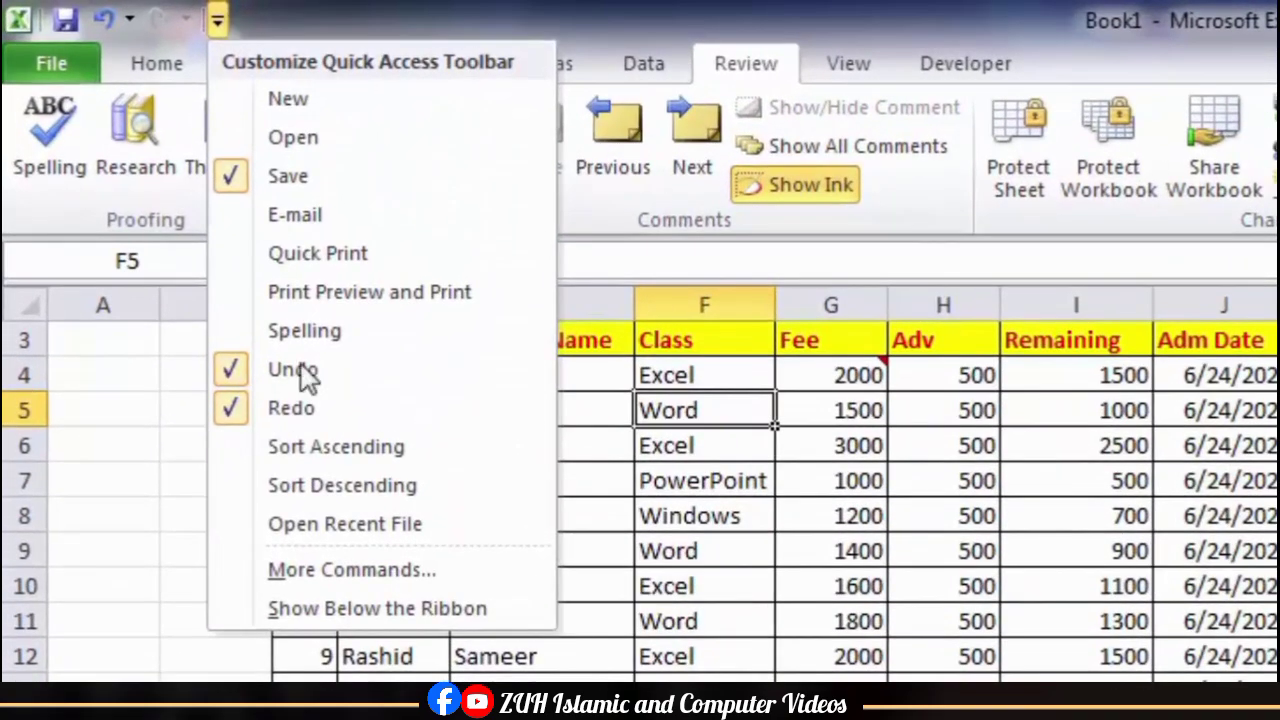
pyautogui.click(361, 569)
pyautogui.click(607, 434)
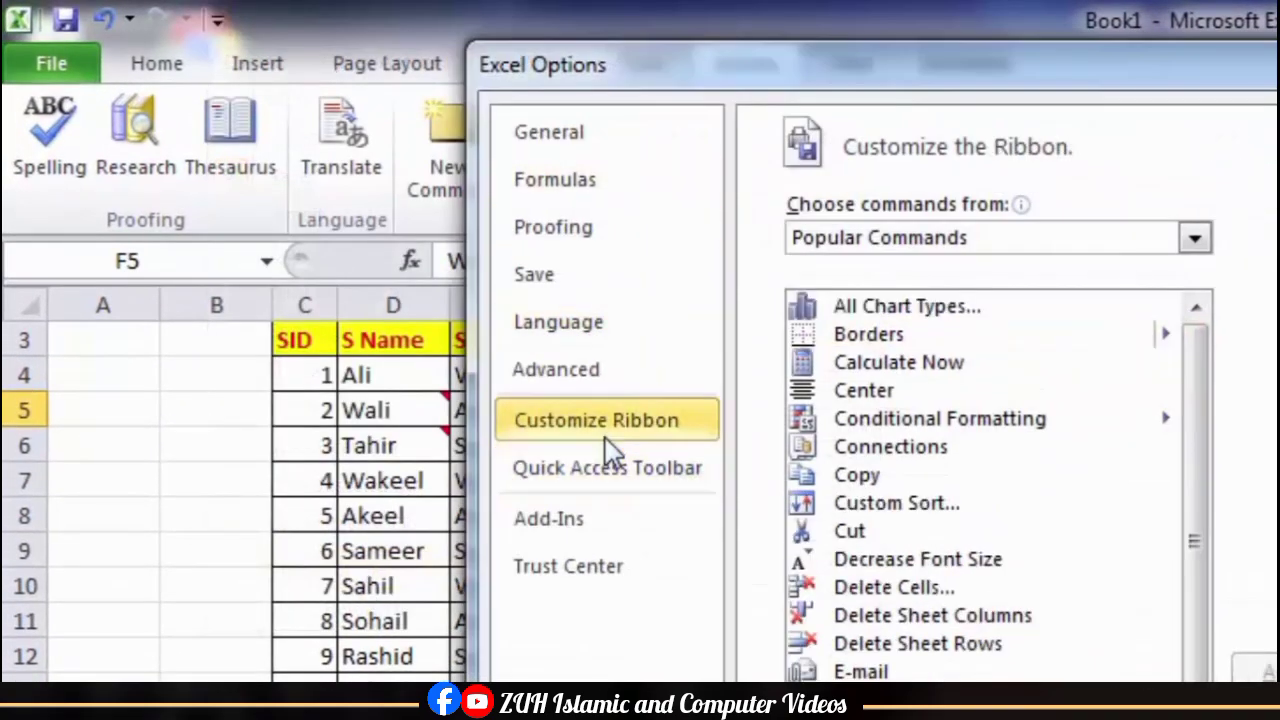
pyautogui.click(966, 242)
pyautogui.click(928, 343)
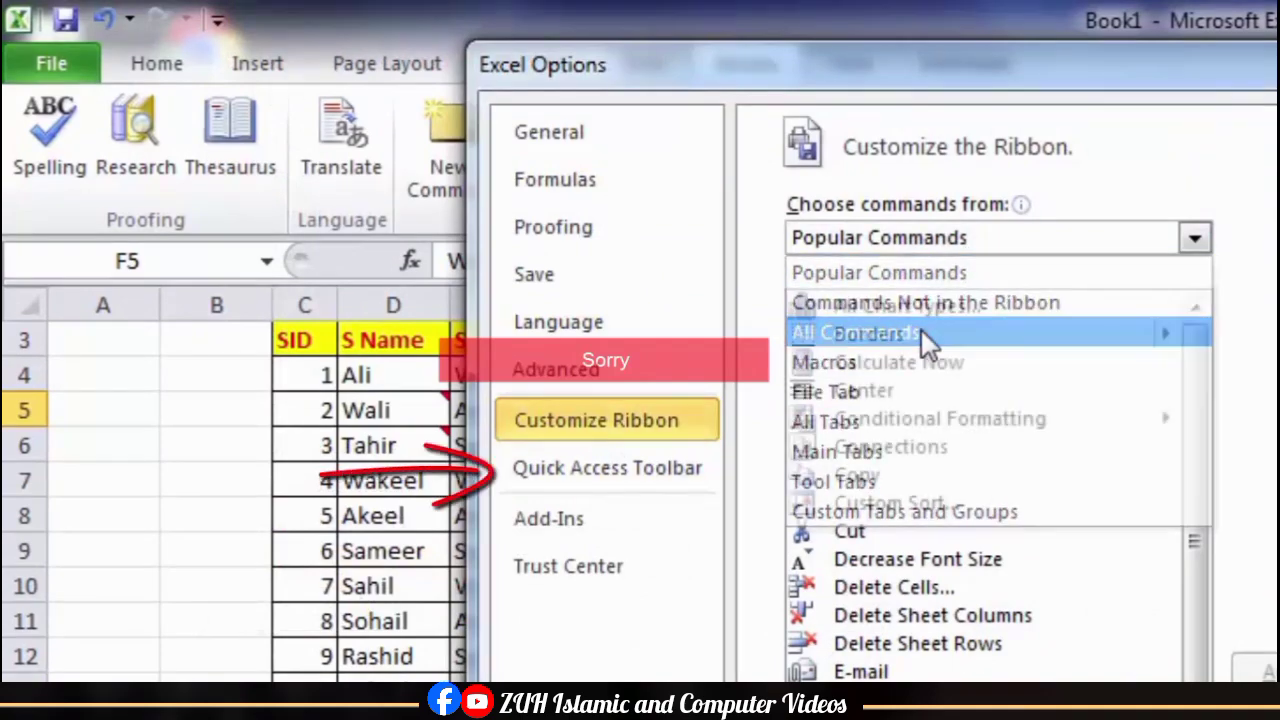
pyautogui.click(941, 458)
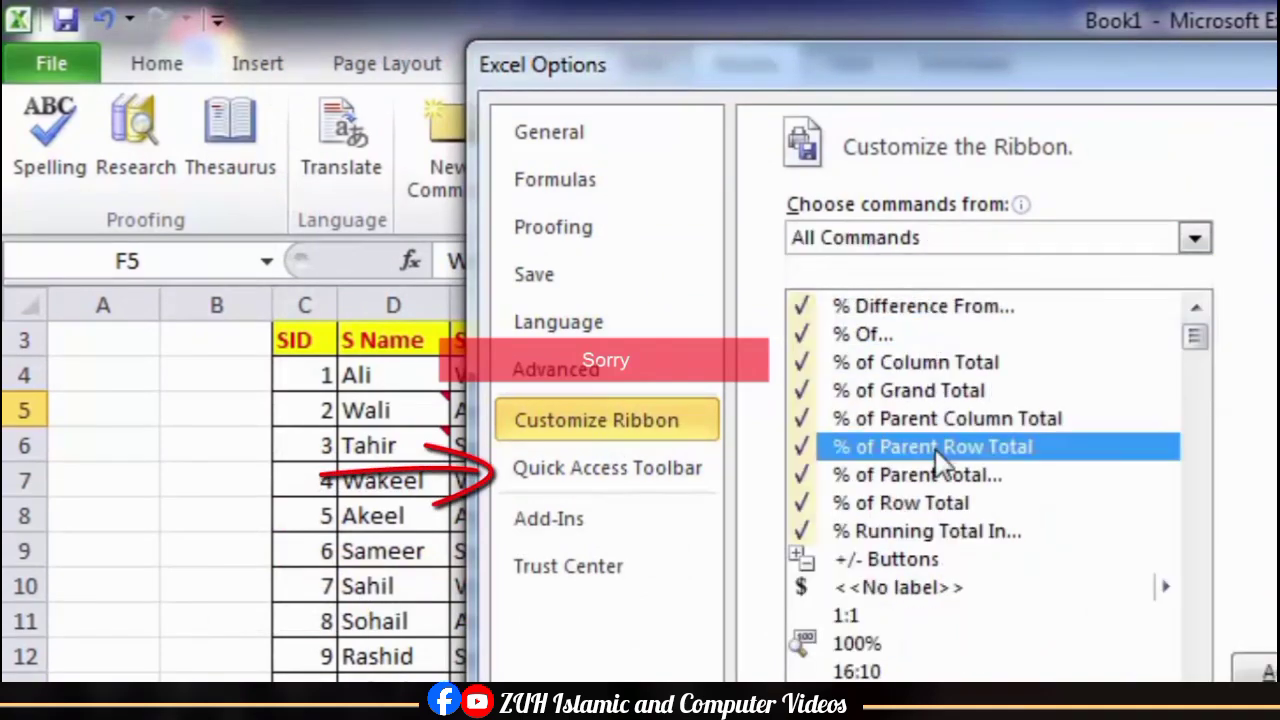
pyautogui.scroll(-20, 941, 462)
pyautogui.scroll(-7, 941, 462)
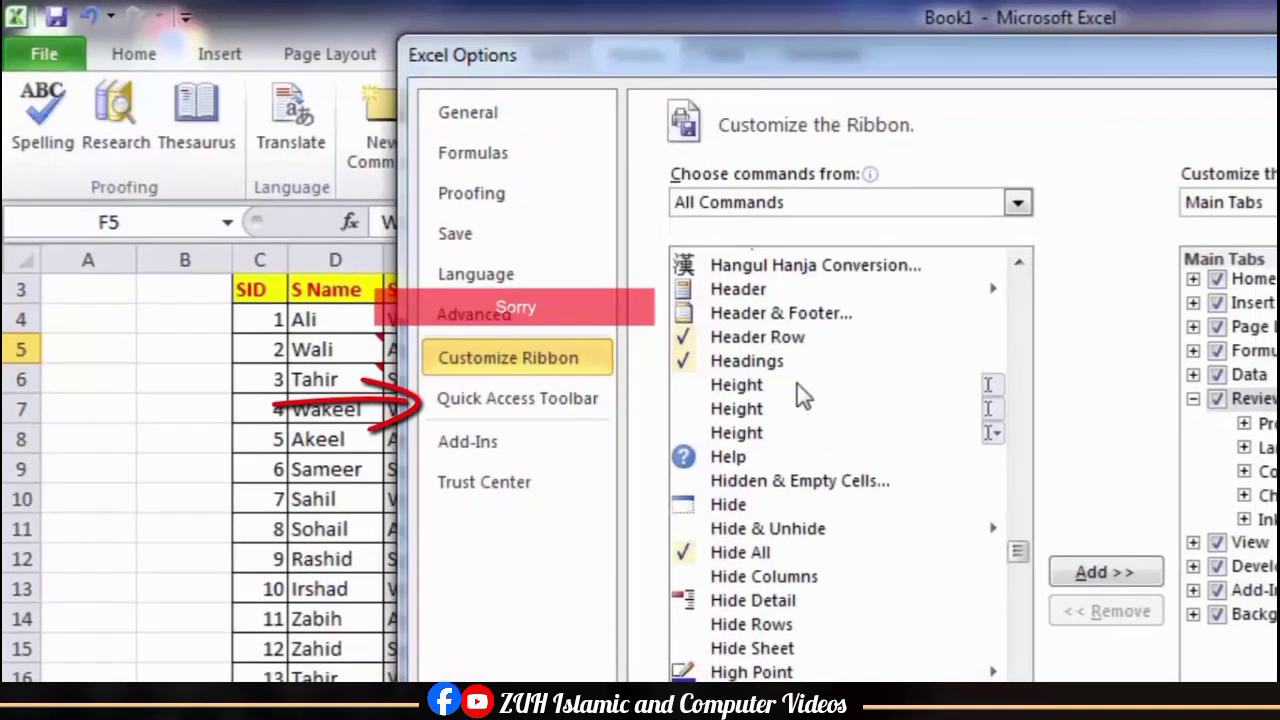
pyautogui.scroll(-2, 560, 272)
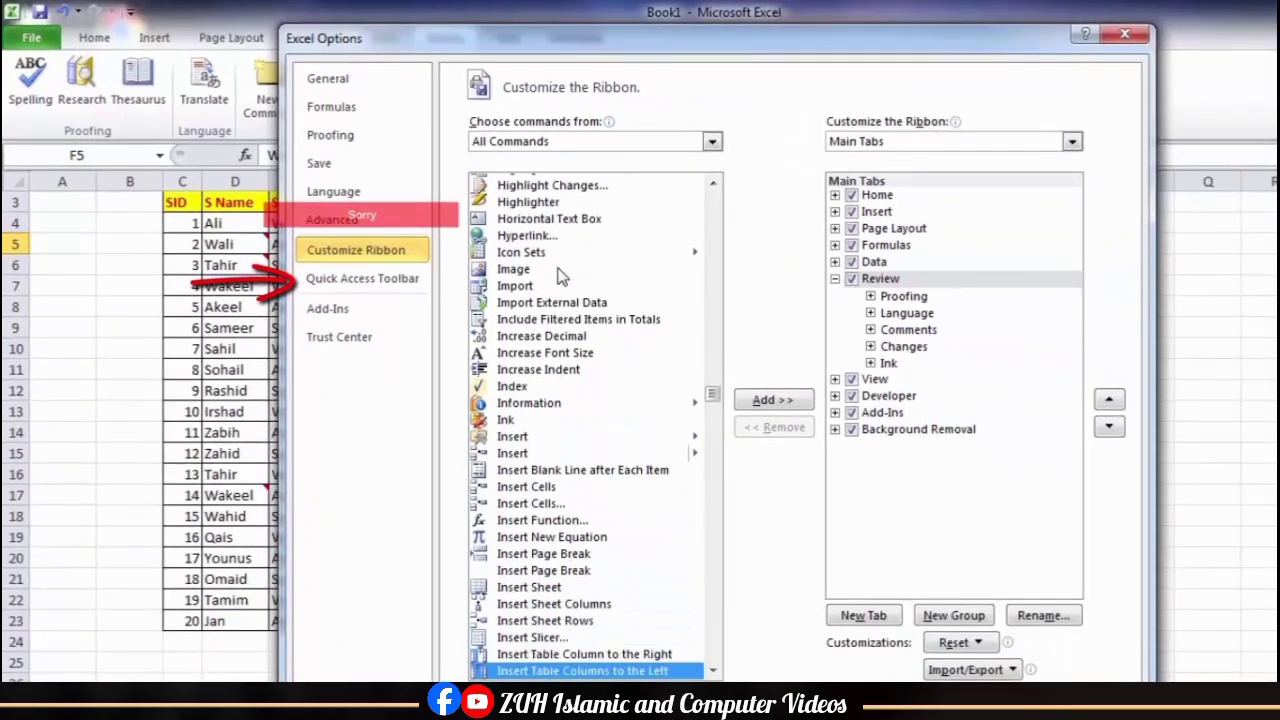
pyautogui.write('ins')
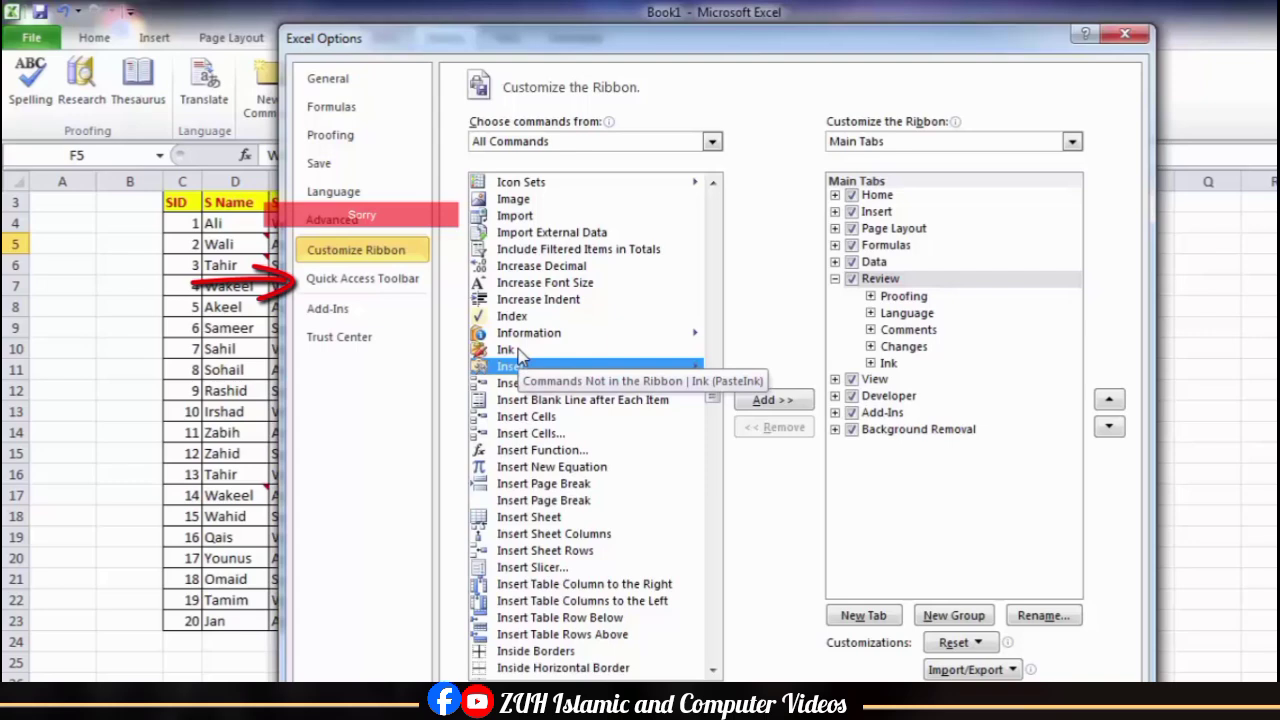
# Step: Add Ink Color from All Commands to the Quick Access Toolbar and confirm with OK
pyautogui.click(385, 274)
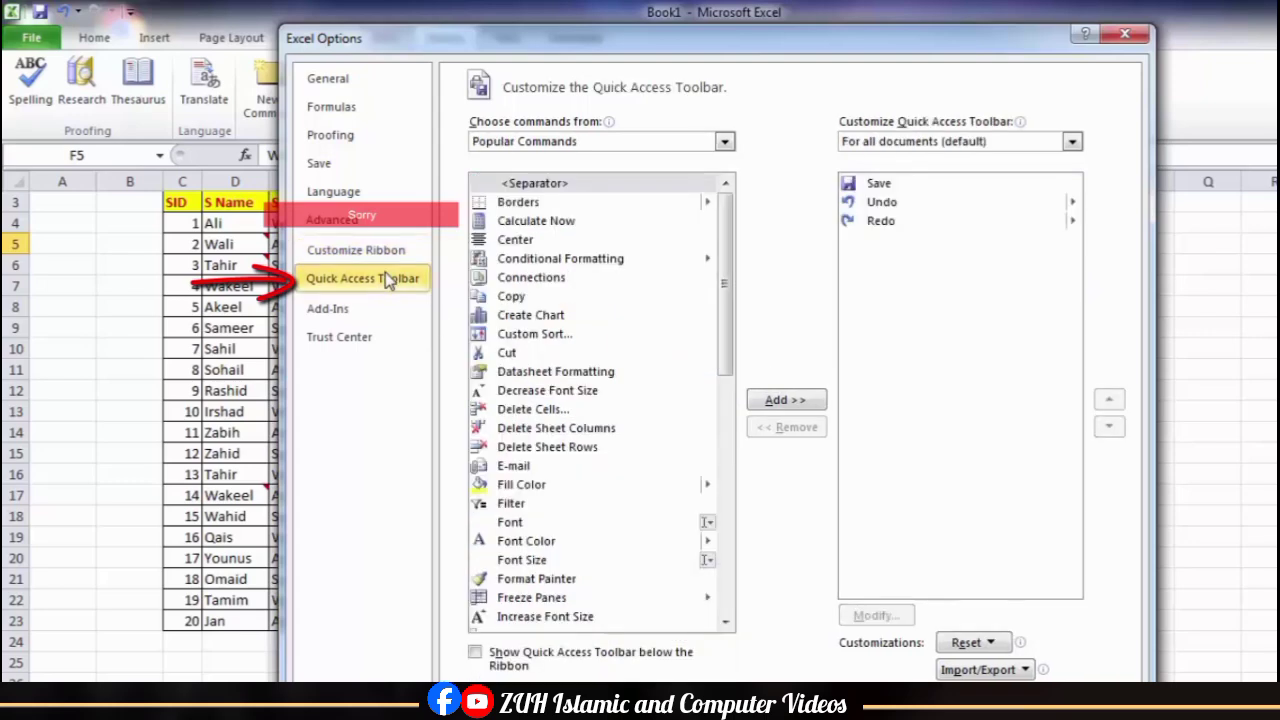
pyautogui.click(586, 143)
pyautogui.click(580, 171)
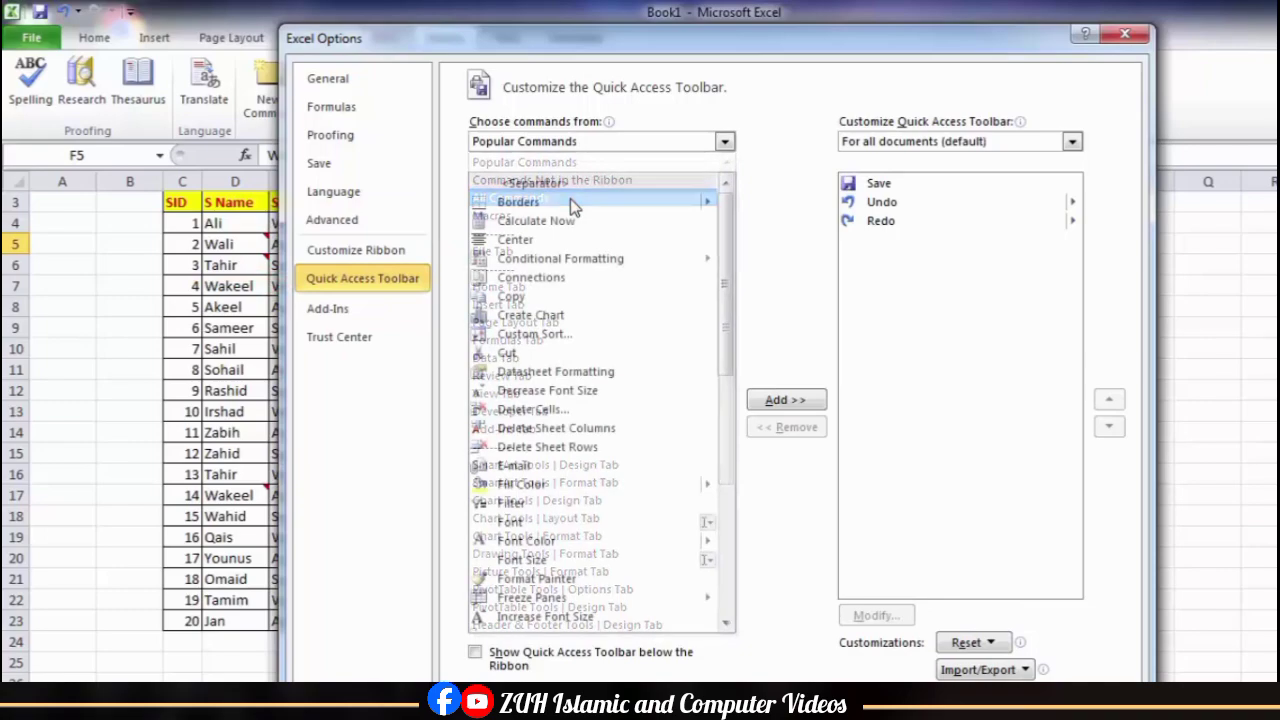
pyautogui.click(569, 260)
pyautogui.press('i')
pyautogui.press('i')
pyautogui.press('i')
pyautogui.press('i')
pyautogui.press('i')
pyautogui.press('i')
pyautogui.press('i')
pyautogui.press('i')
pyautogui.press('i')
pyautogui.press('i')
pyautogui.press('i')
pyautogui.press('i')
pyautogui.press('i')
pyautogui.press('i')
pyautogui.press('i')
pyautogui.press('i')
pyautogui.press('i')
pyautogui.press('i')
pyautogui.press('i')
pyautogui.press('i')
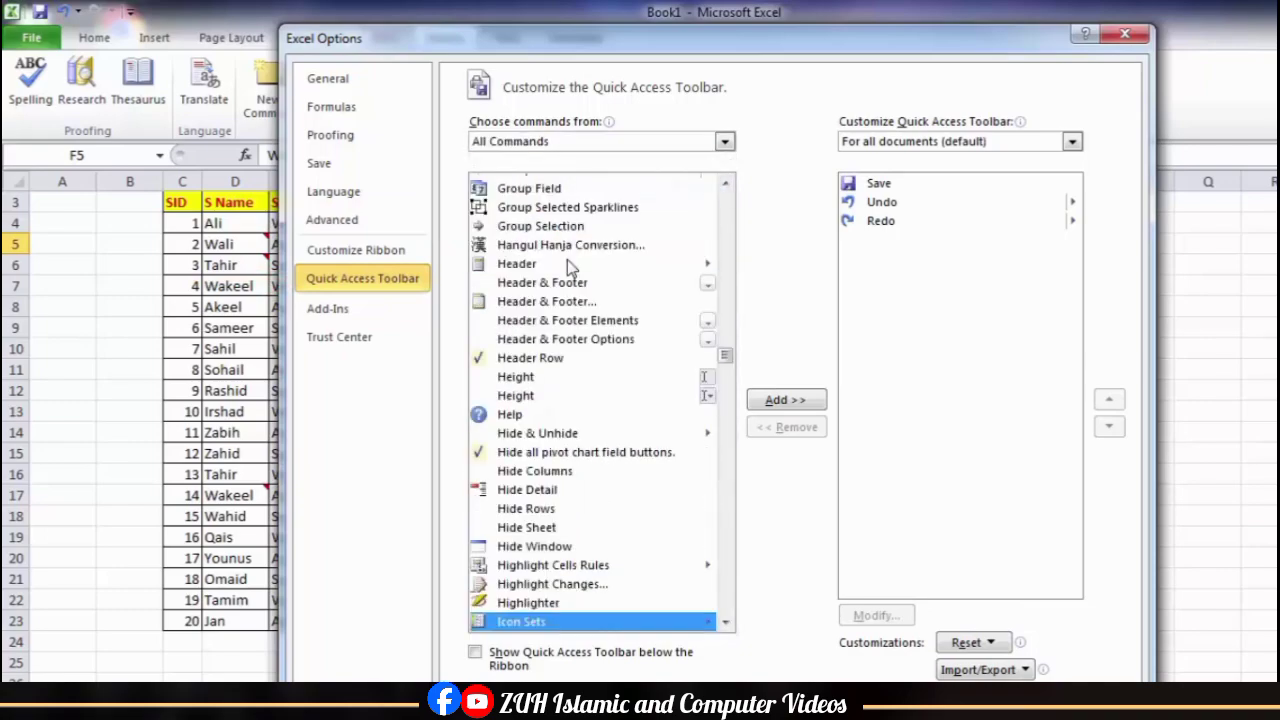
pyautogui.click(521, 432)
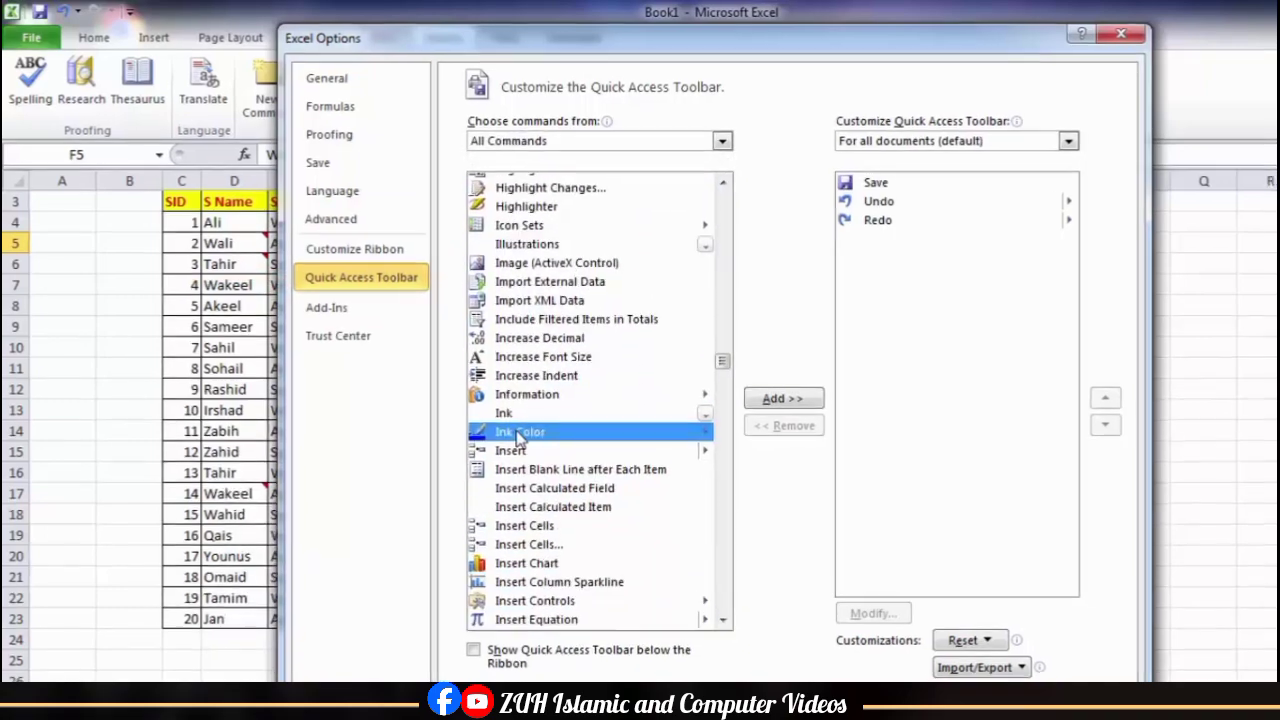
pyautogui.click(785, 399)
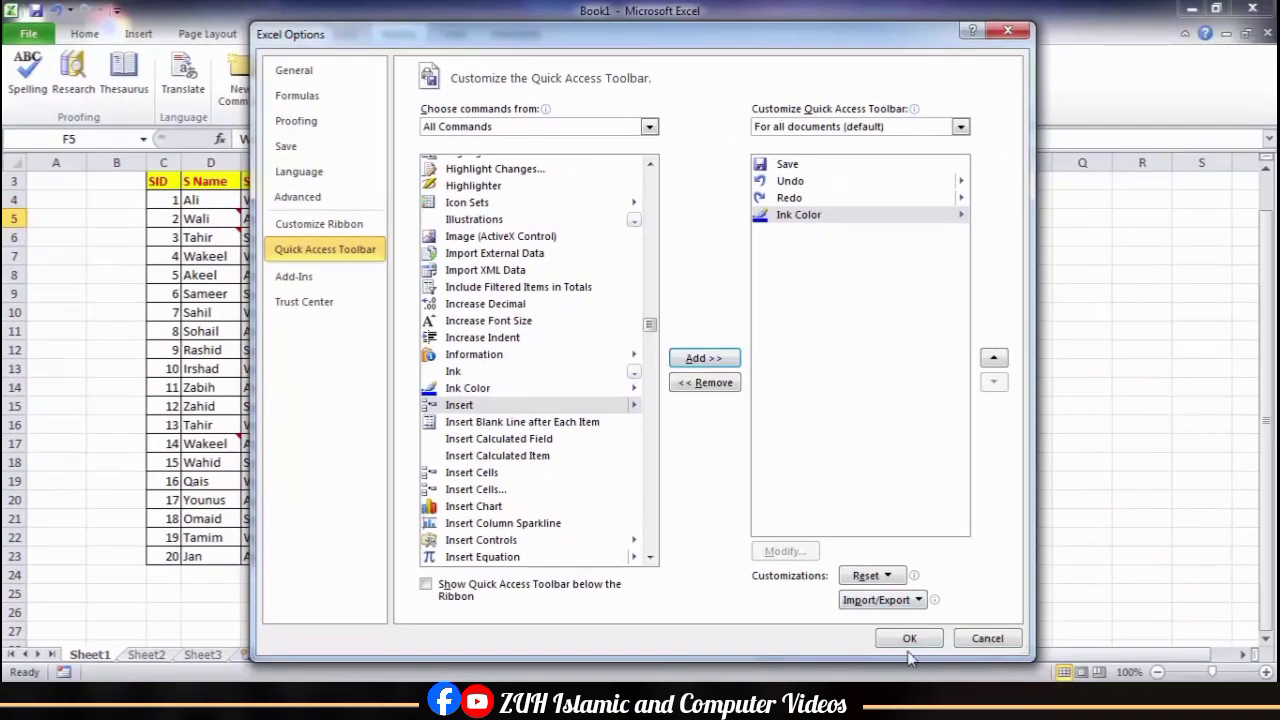
pyautogui.click(909, 643)
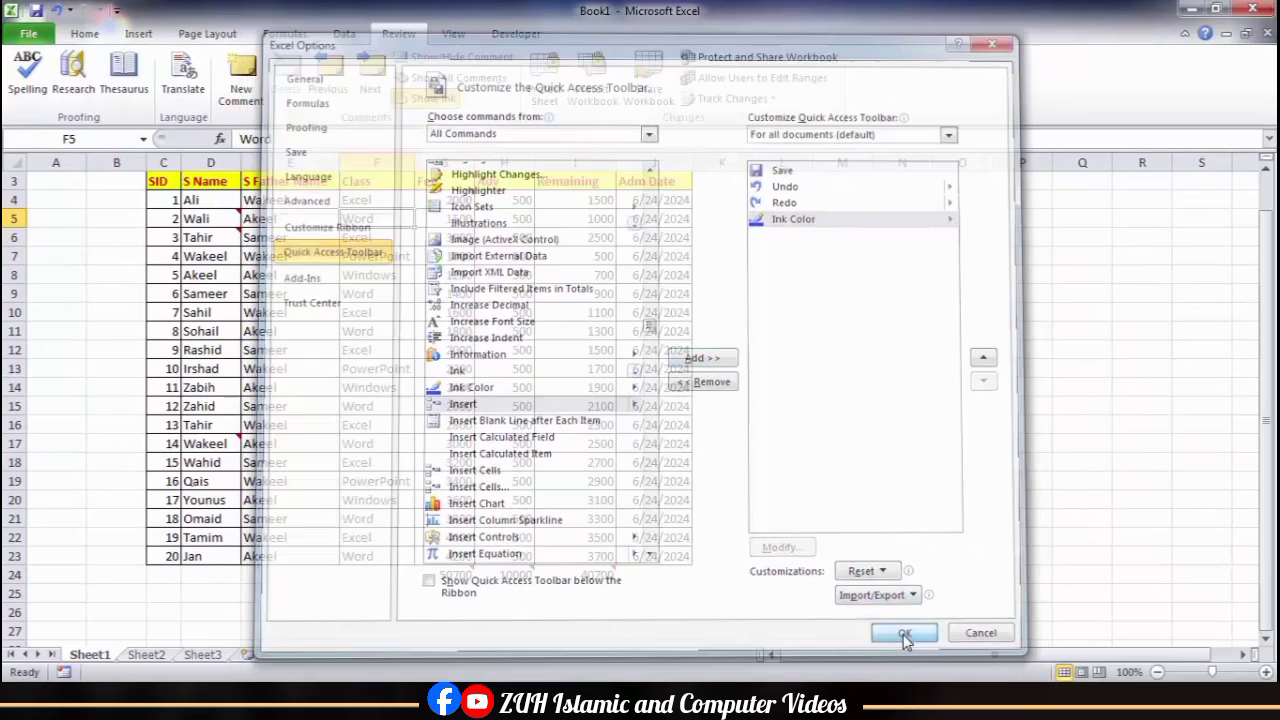
# Step: Choose yellow ink and draw strokes across the Fee, Adv, Remaining and Adm Date columns
pyautogui.click(127, 11)
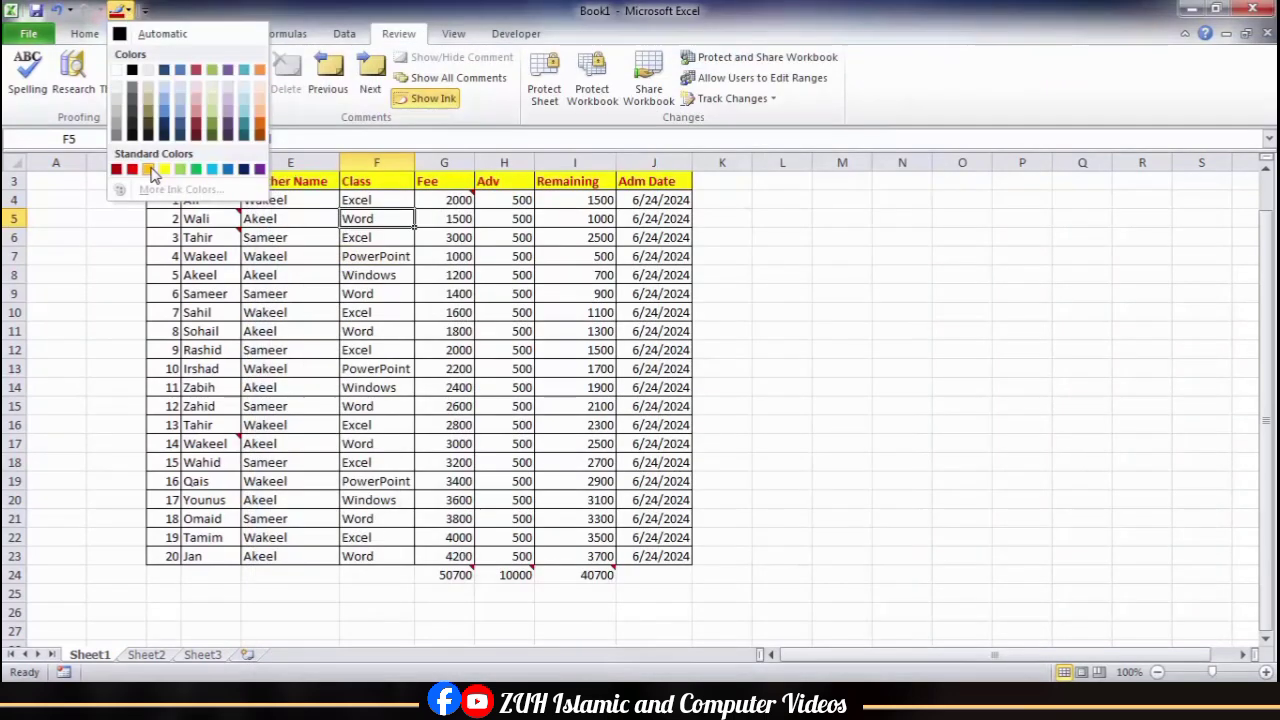
pyautogui.click(135, 170)
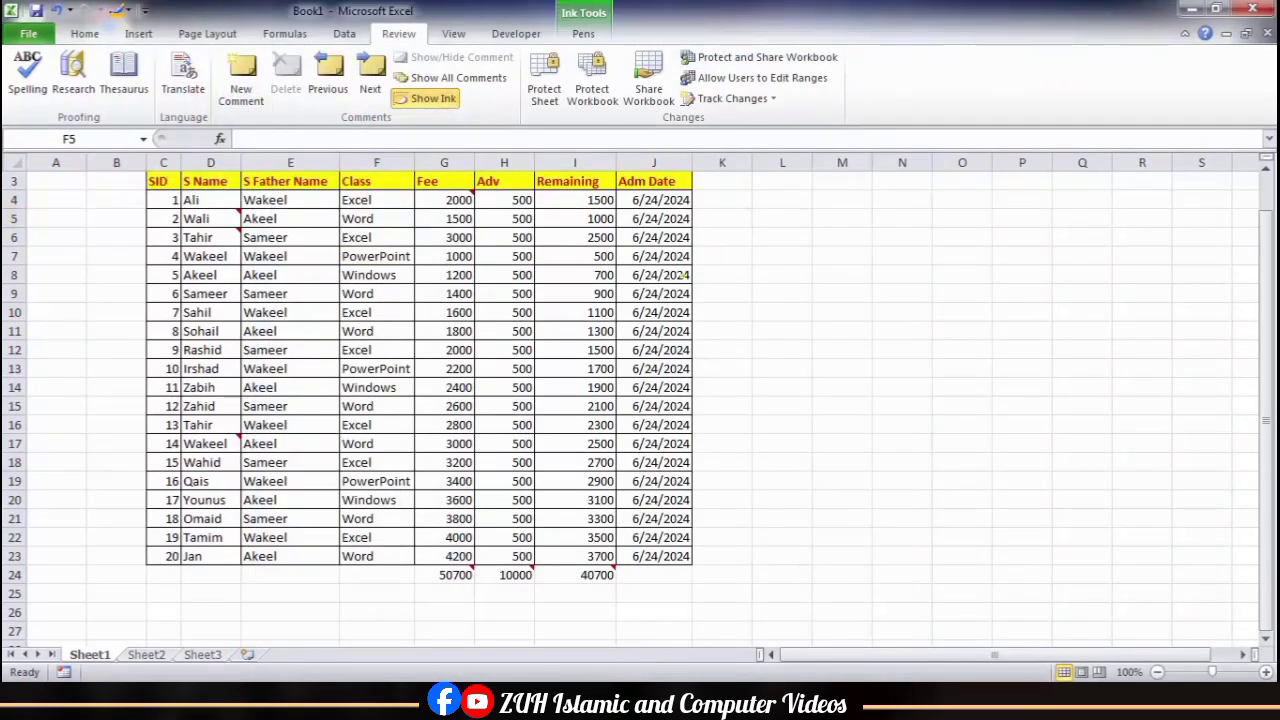
pyautogui.moveTo(449, 331); pyautogui.dragTo(553, 457)
pyautogui.moveTo(494, 338); pyautogui.dragTo(392, 384)
pyautogui.moveTo(586, 356); pyautogui.dragTo(562, 398)
pyautogui.moveTo(601, 316); pyautogui.dragTo(667, 377)
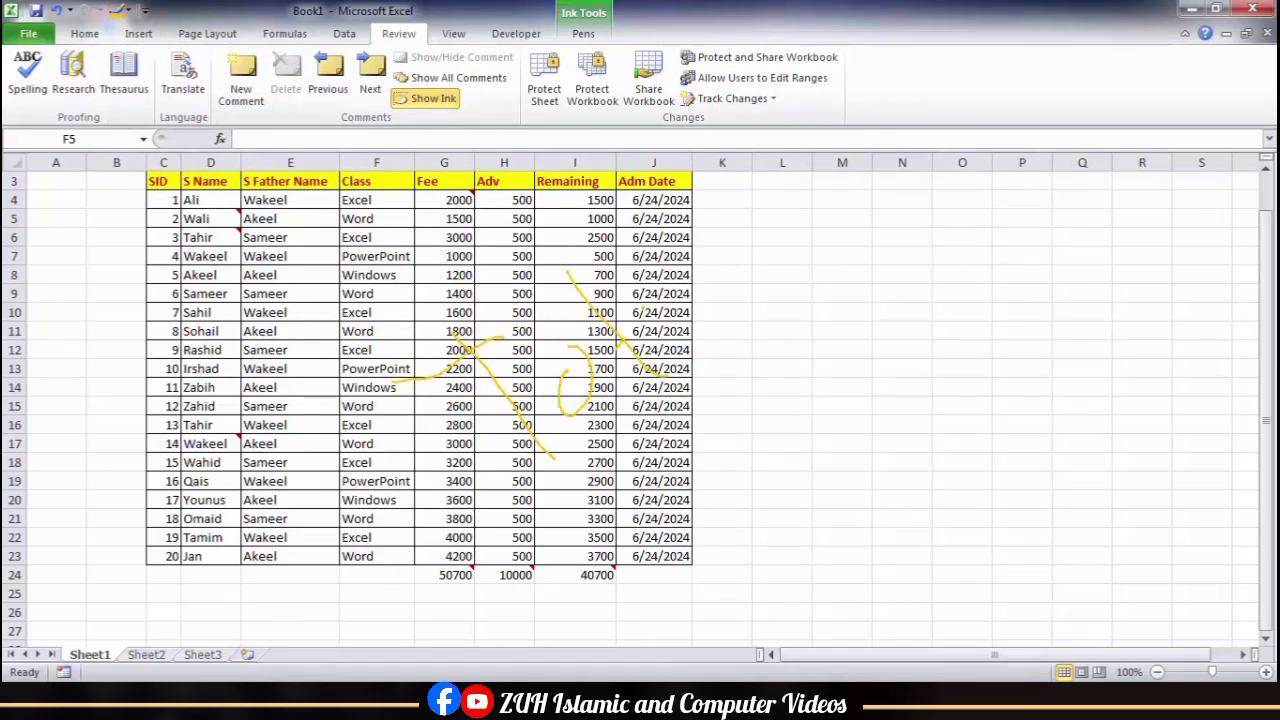
pyautogui.moveTo(754, 271); pyautogui.dragTo(813, 317)
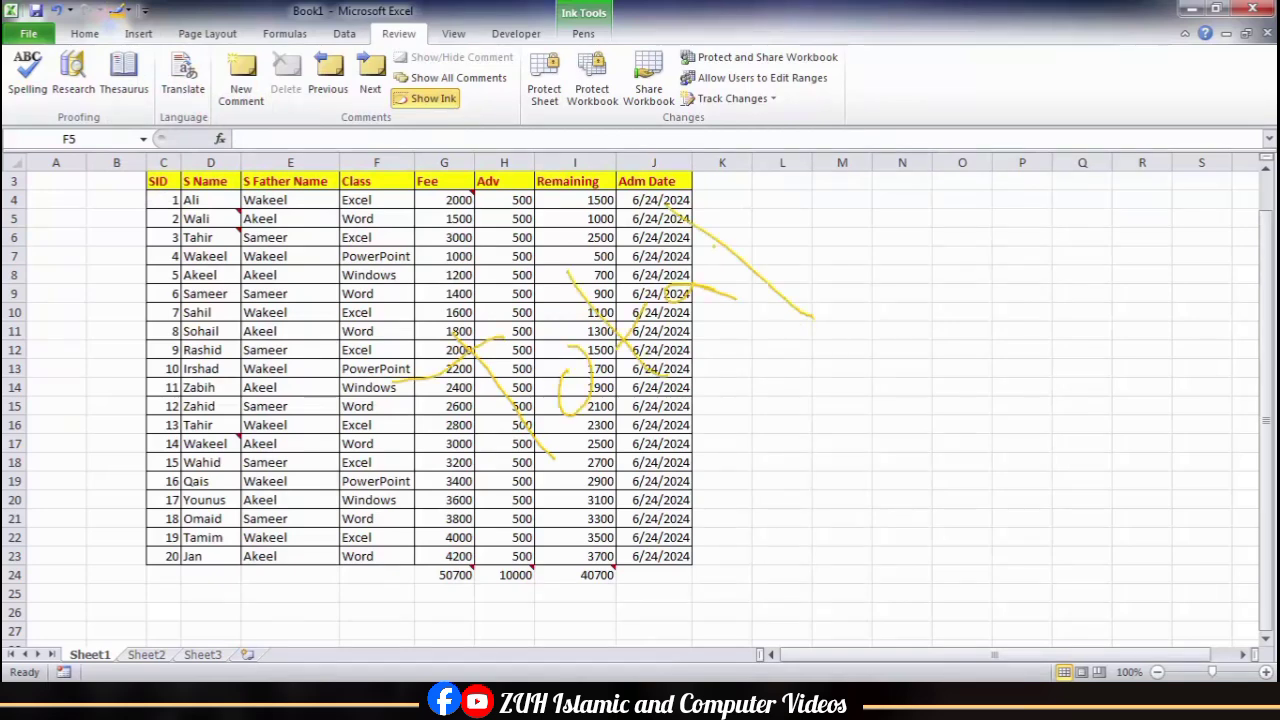
# Step: Toggle Show Ink off and on, then remove the ink stroke near column G
pyautogui.click(444, 104)
pyautogui.click(444, 104)
pyautogui.click(444, 104)
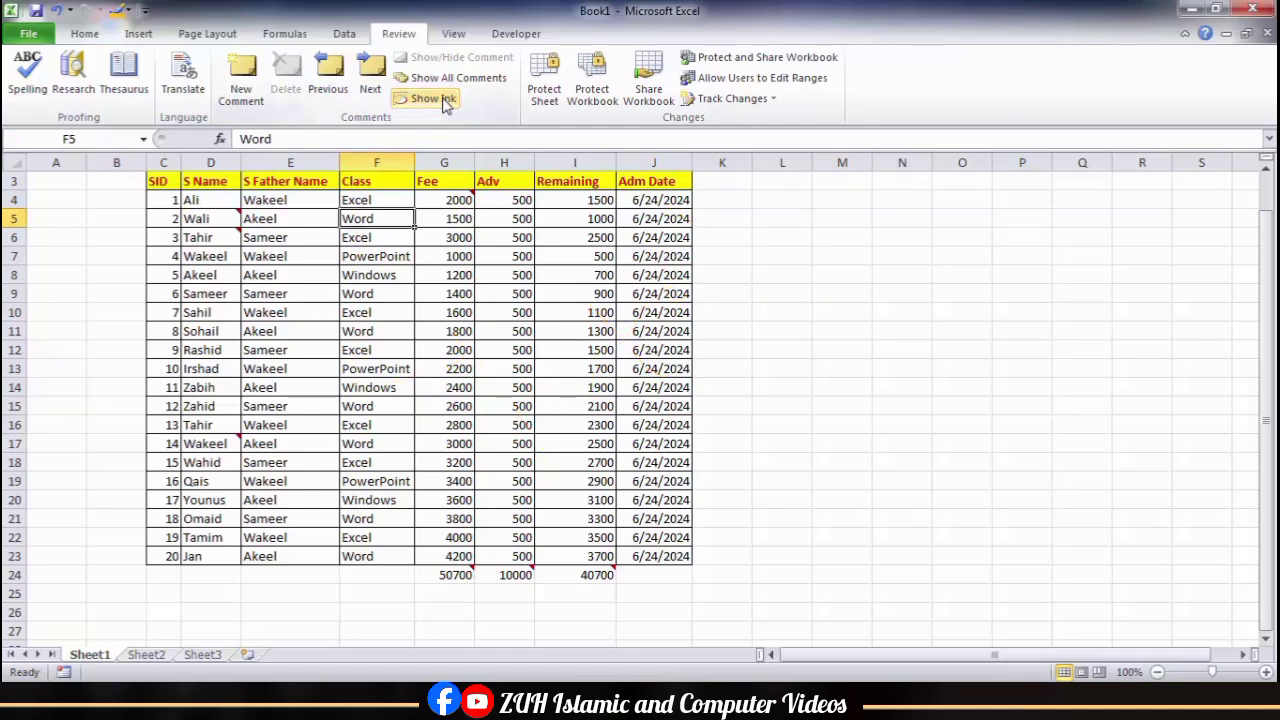
pyautogui.click(444, 104)
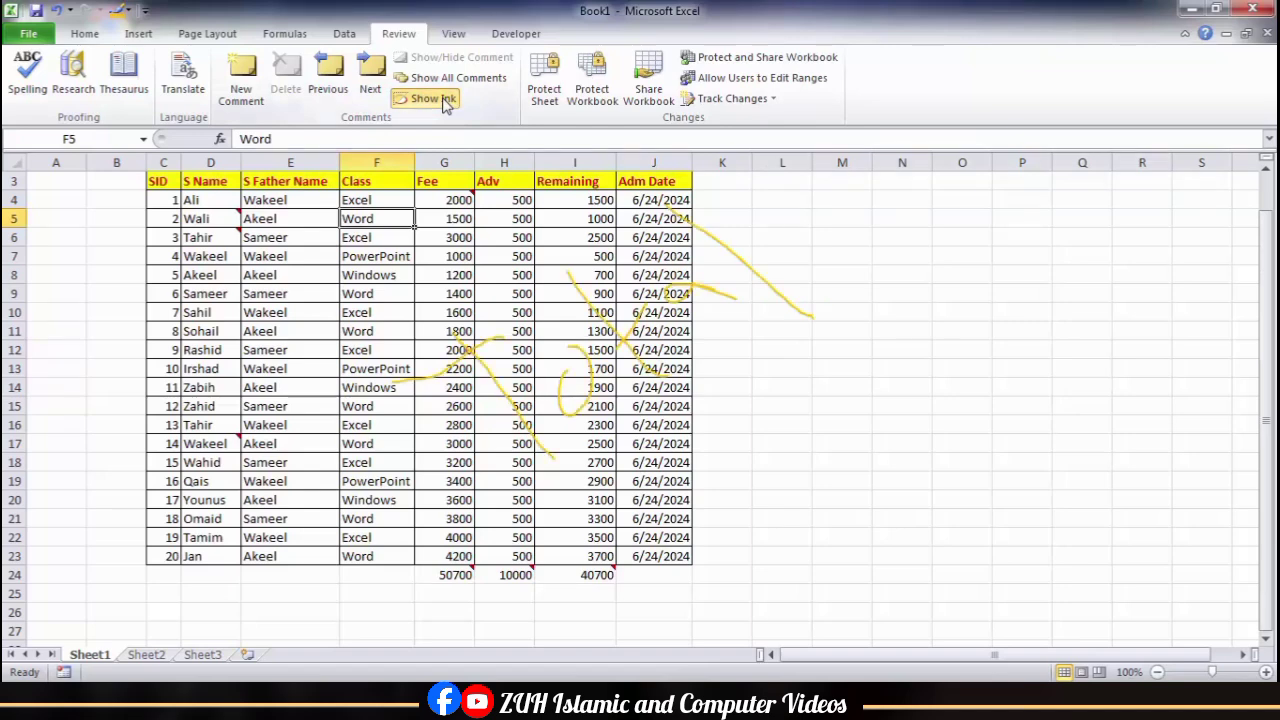
pyautogui.click(481, 347)
pyautogui.press('Escape')
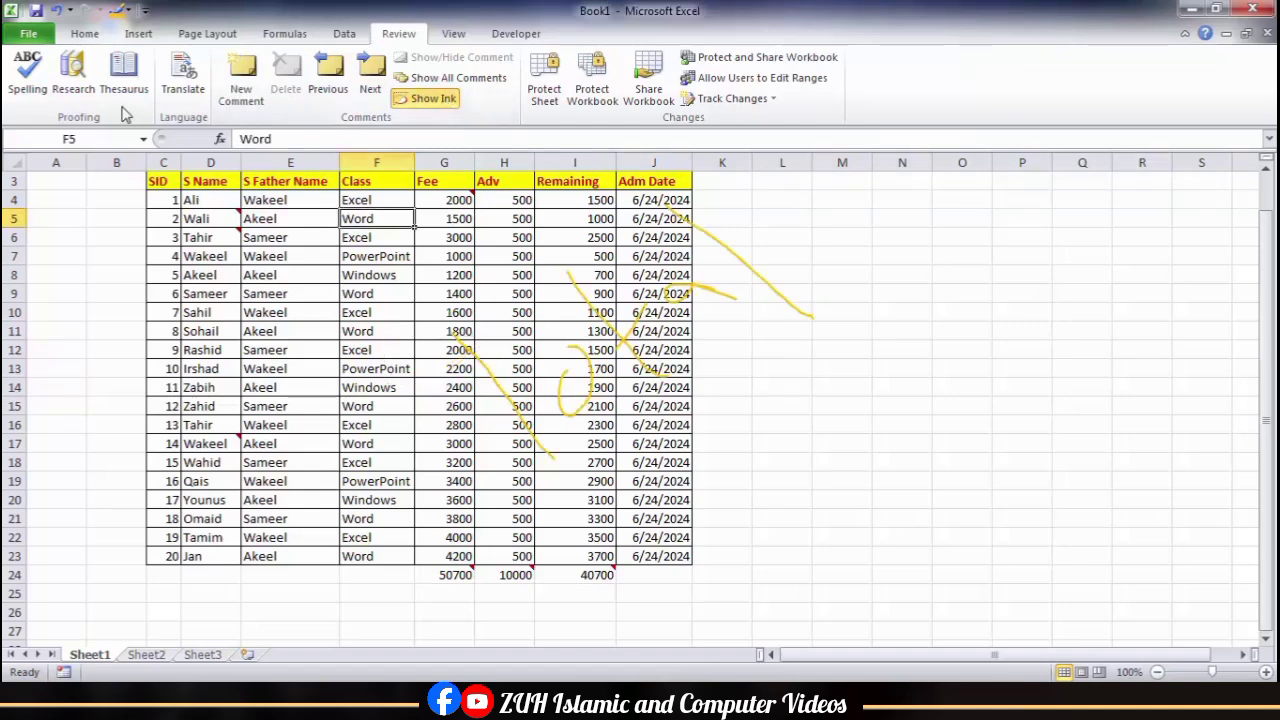
pyautogui.click(84, 33)
# Step: Use Select Objects to marquee and delete all ink strokes from the table
pyautogui.click(1176, 80)
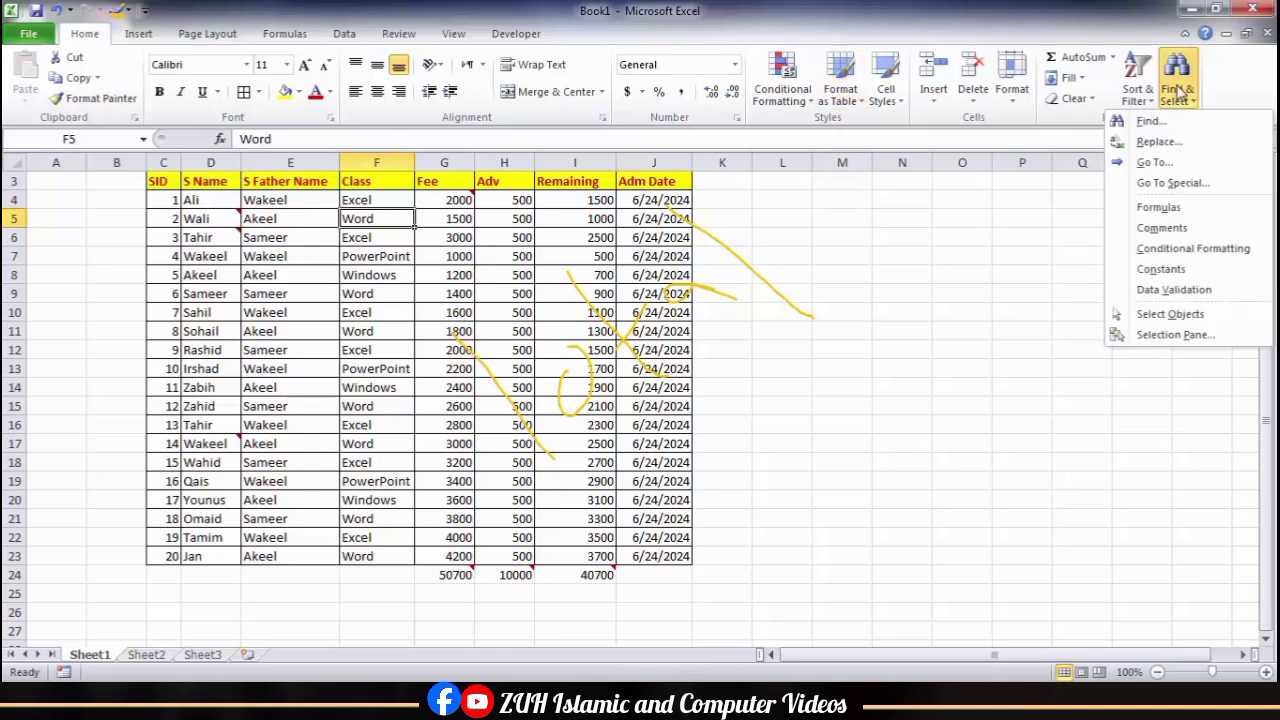
pyautogui.click(1140, 322)
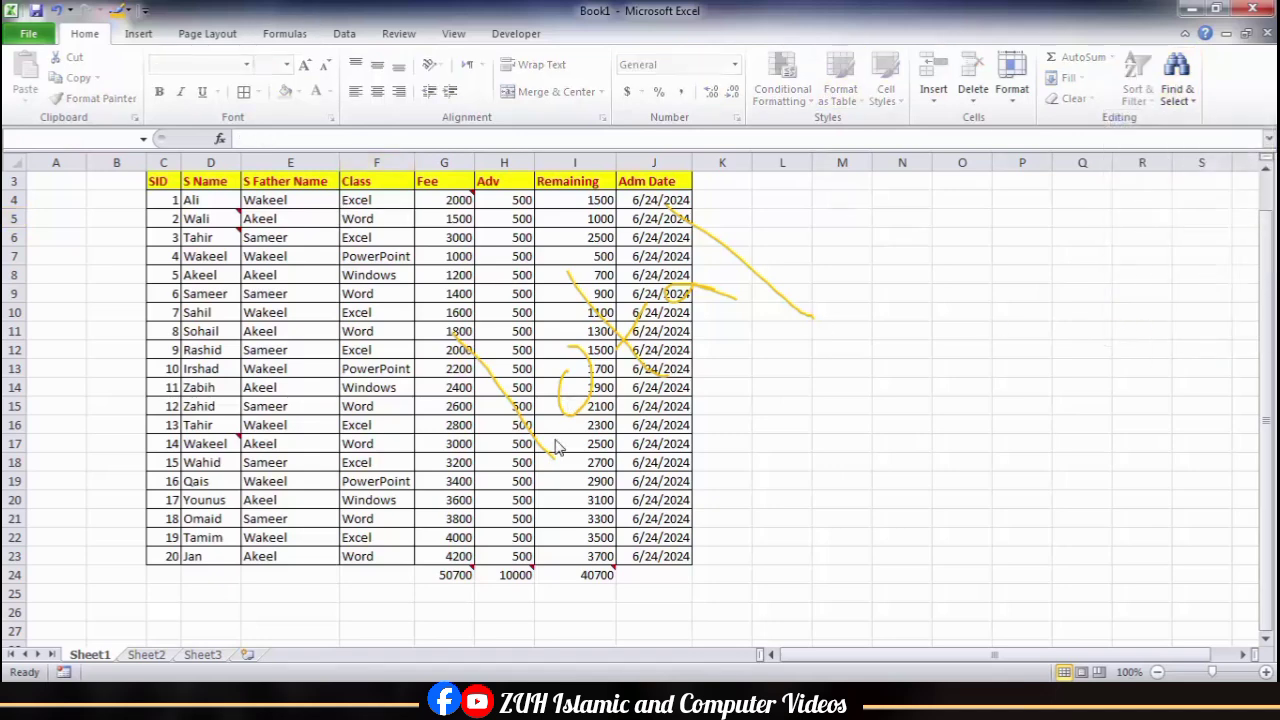
pyautogui.moveTo(487, 508); pyautogui.dragTo(866, 174)
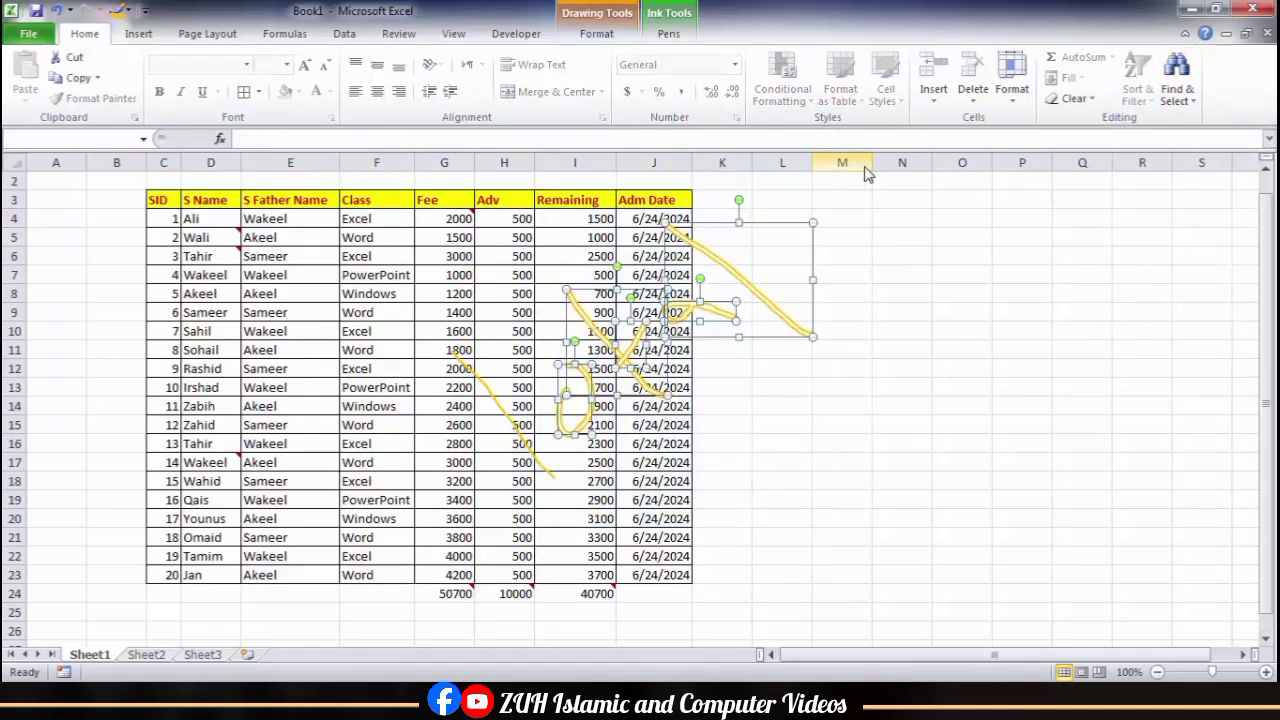
pyautogui.press('Delete')
pyautogui.moveTo(395, 305); pyautogui.dragTo(630, 518)
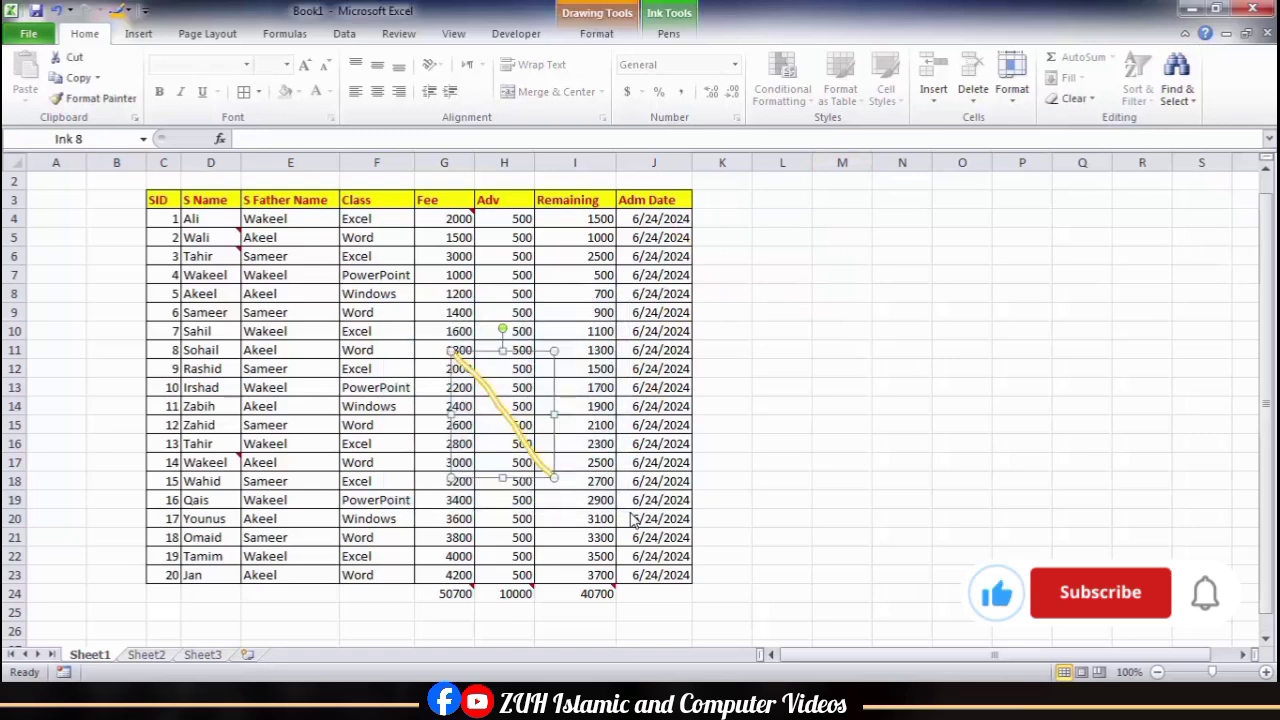
pyautogui.press('Delete')
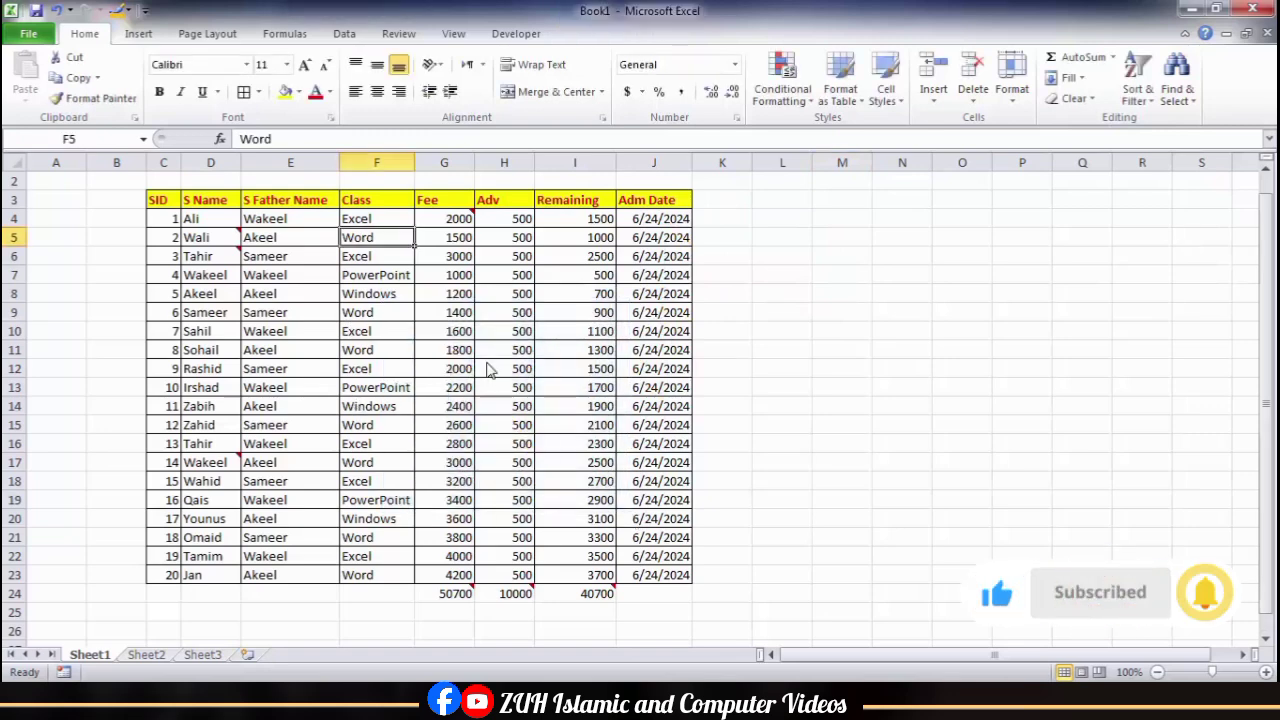
pyautogui.click(487, 325)
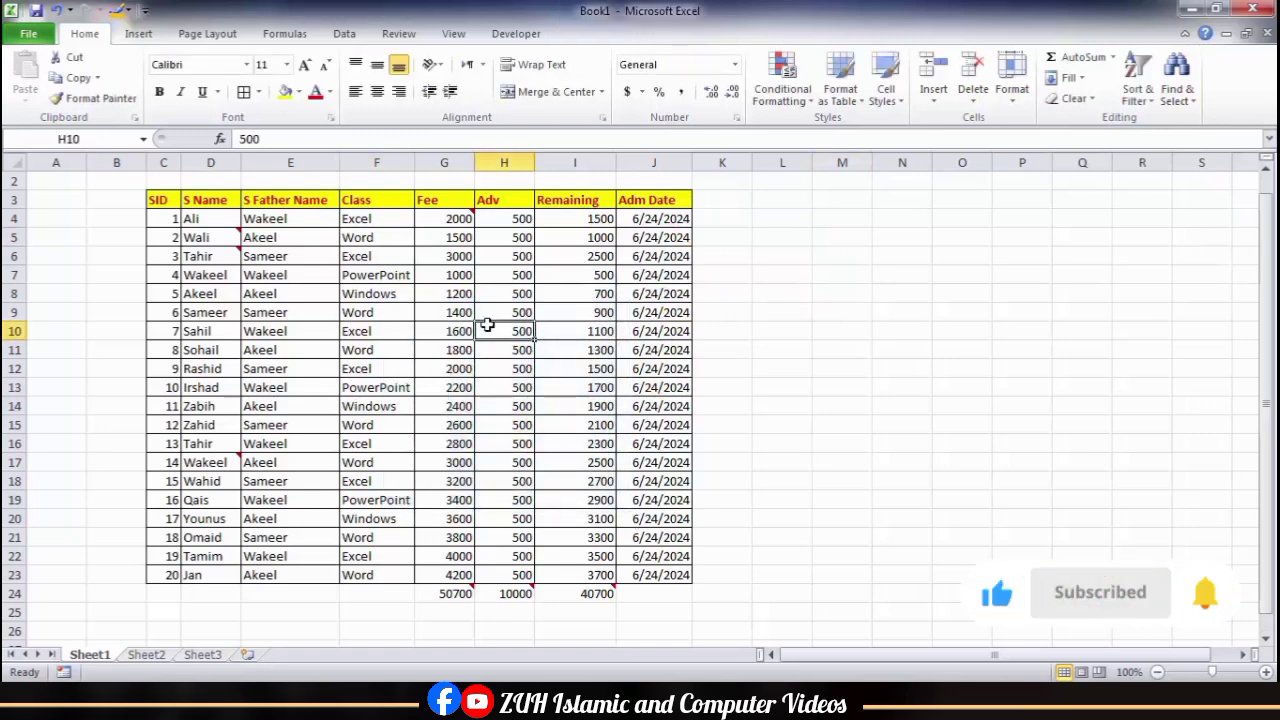
pyautogui.click(229, 233)
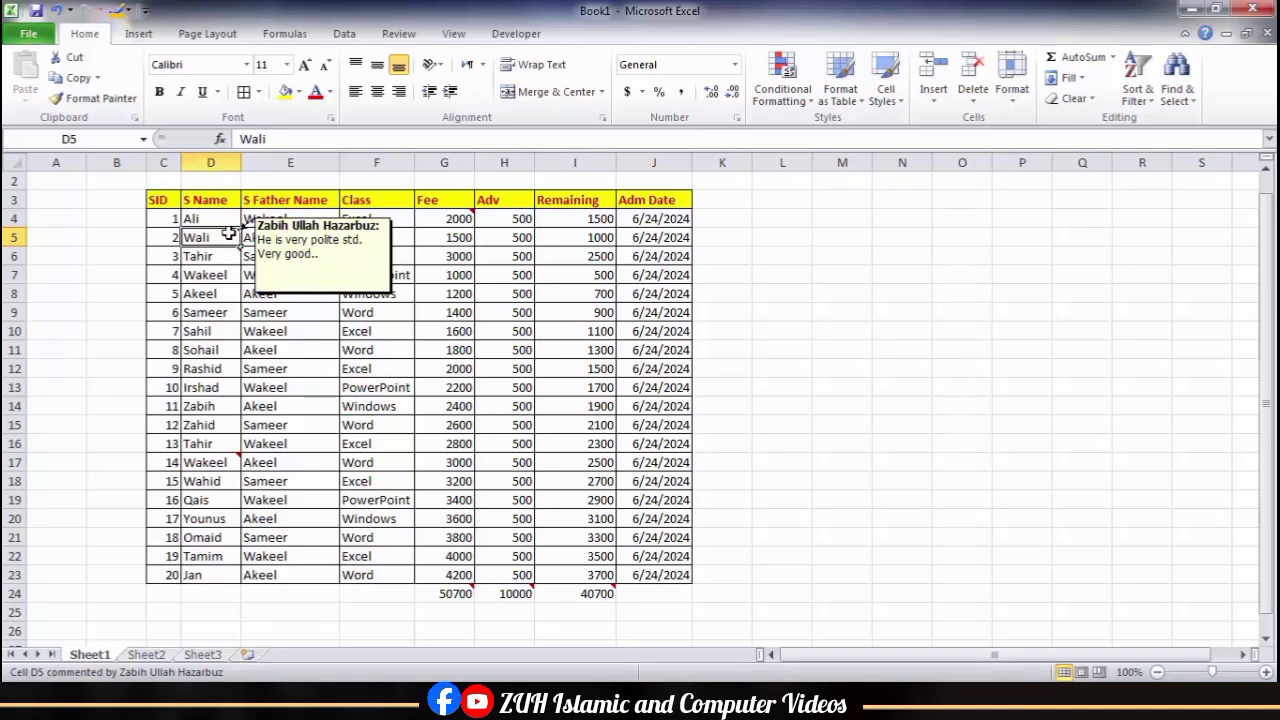
# Step: Replace the Office user name in Excel Options with a new author name
pyautogui.click(28, 33)
pyautogui.click(60, 381)
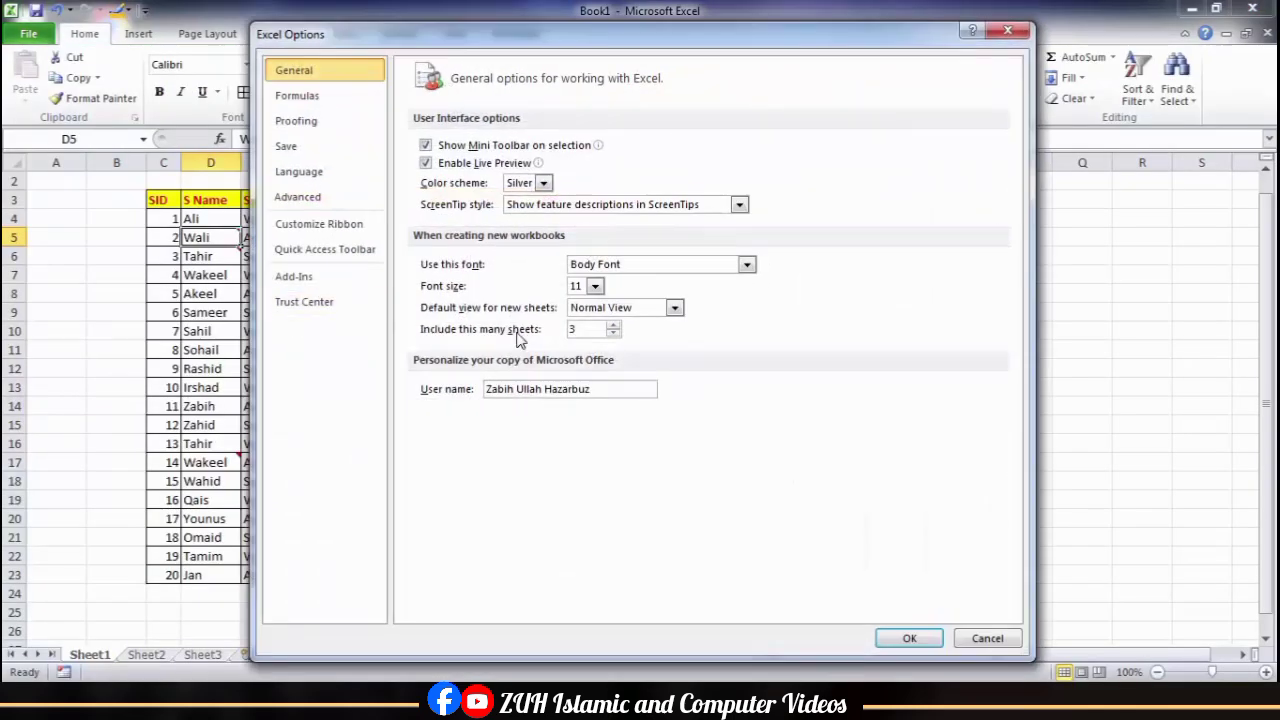
pyautogui.moveTo(599, 388); pyautogui.dragTo(386, 403)
pyautogui.write('Ah')
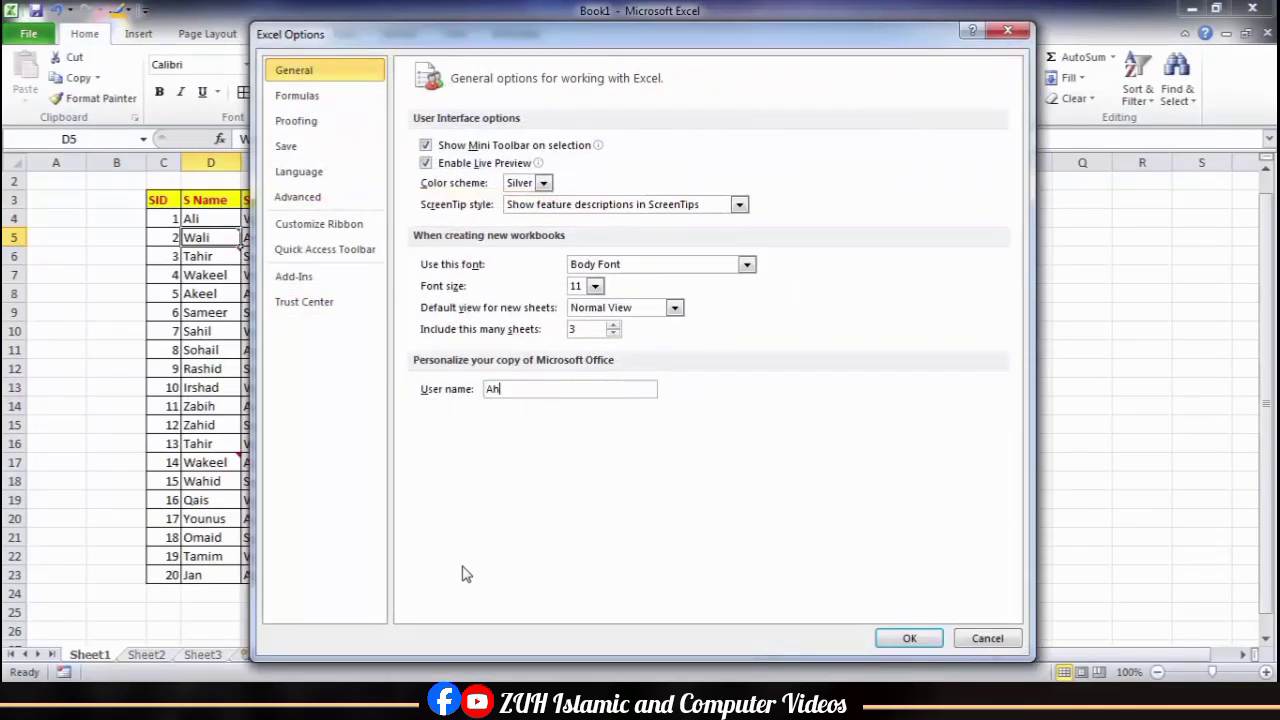
pyautogui.write('amd Khan')
pyautogui.press('Return')
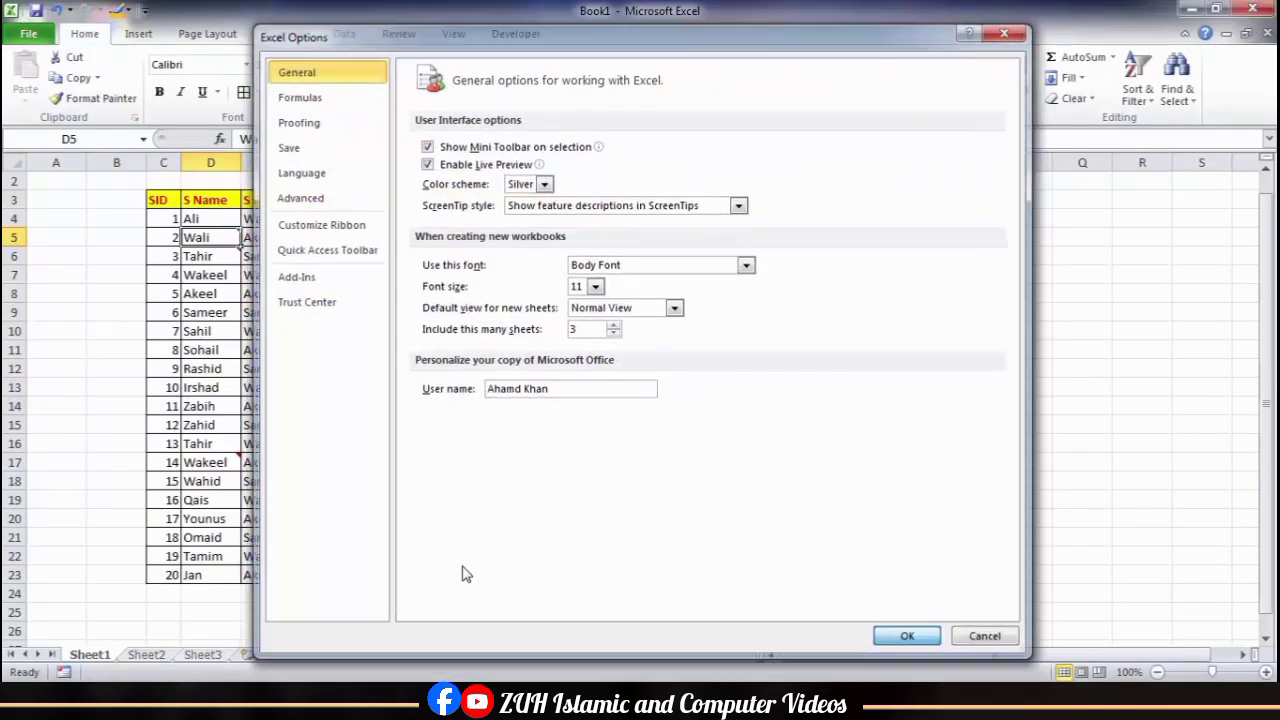
pyautogui.click(405, 293)
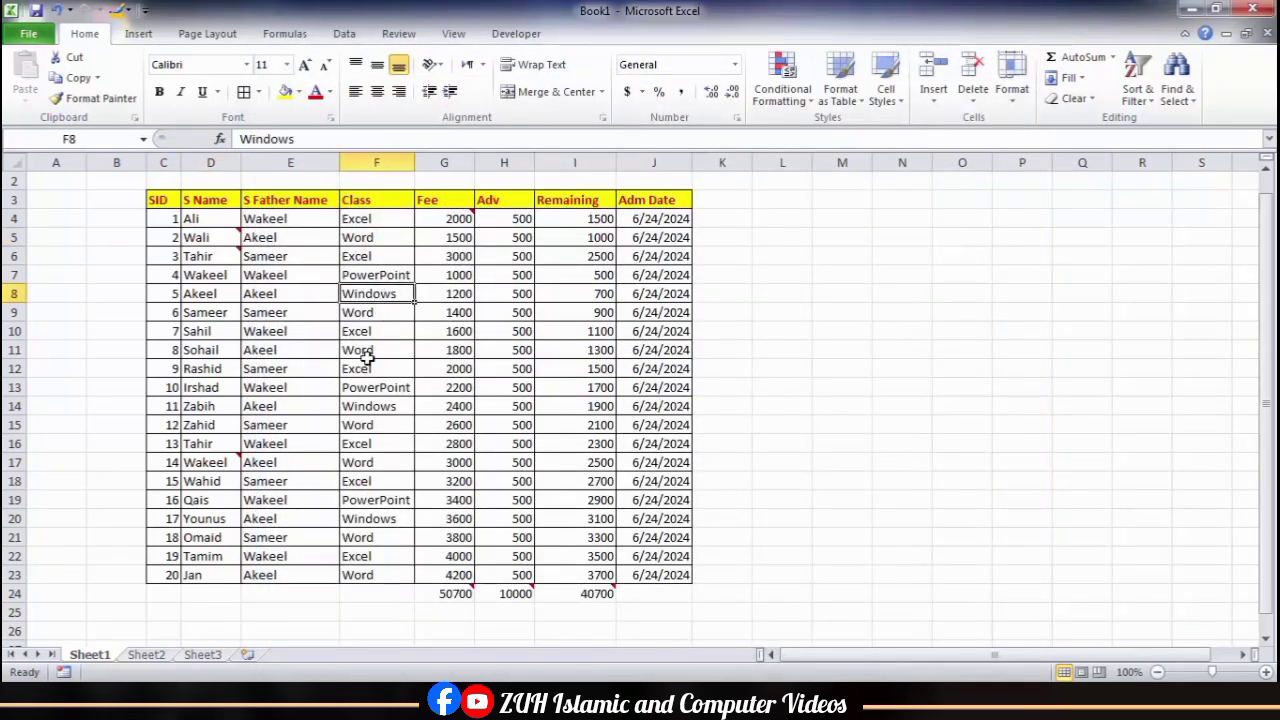
# Step: Add a new comment to cell F8, then select D5 to view its comment
pyautogui.hotkey('shift', 'F2')
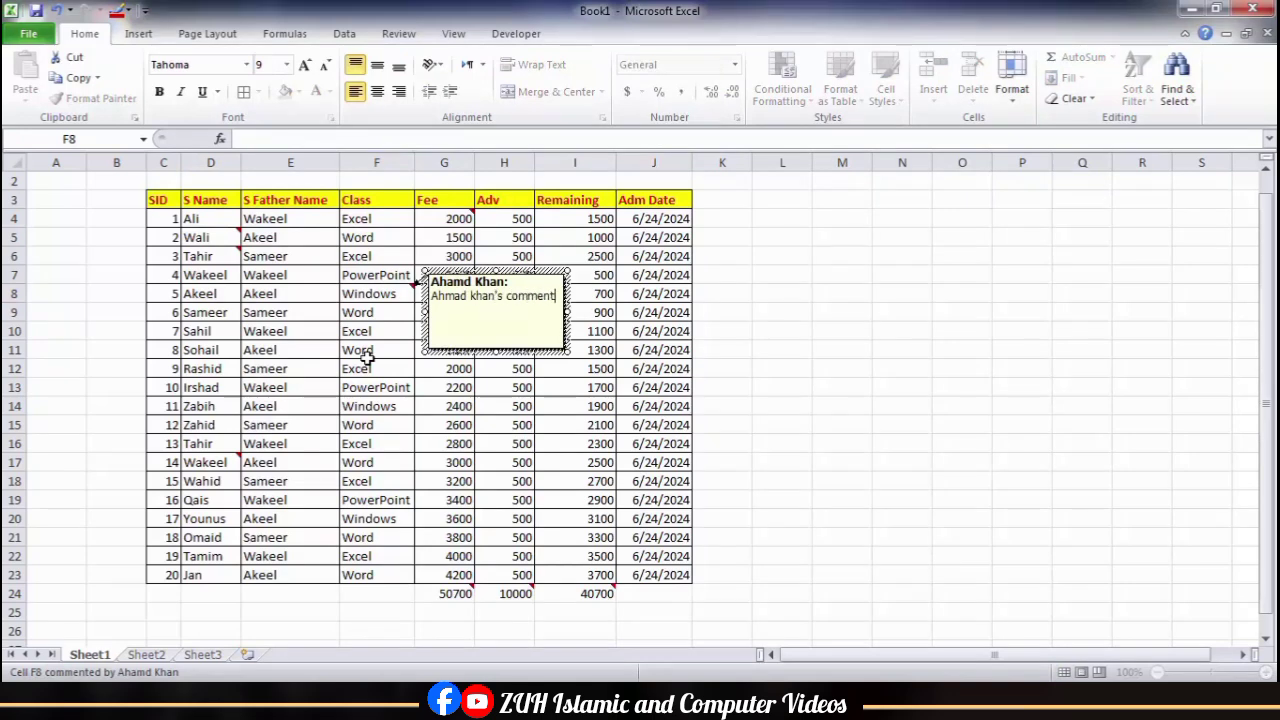
pyautogui.click(305, 290)
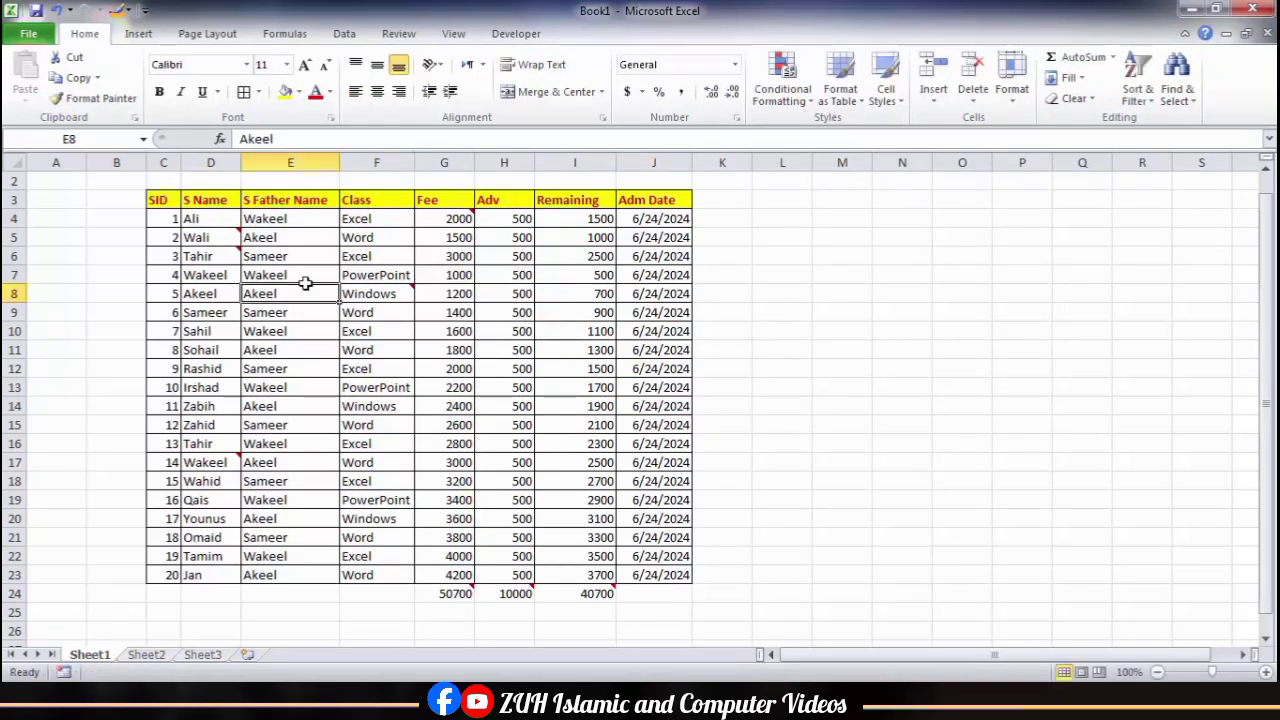
pyautogui.click(228, 236)
pyautogui.moveTo(236, 232)
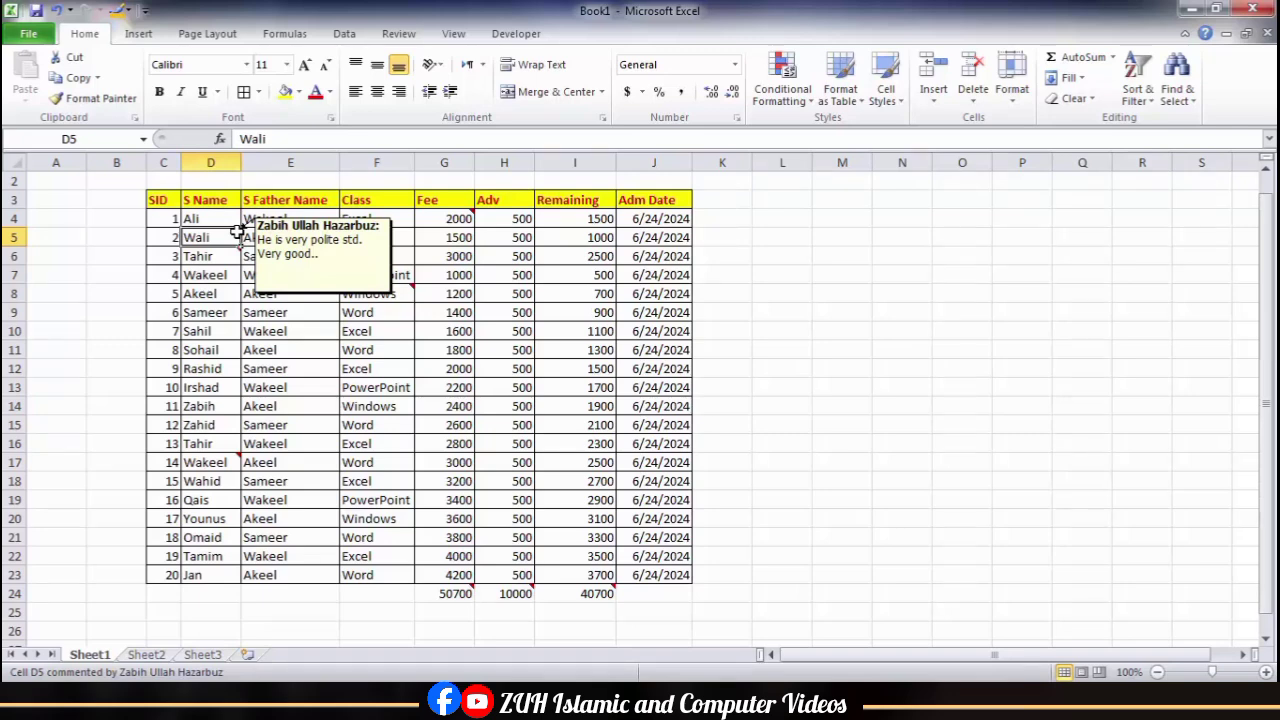
# Step: Edit D5's comment from the Review tab, select its box and bring up its shortcut menu
pyautogui.click(398, 33)
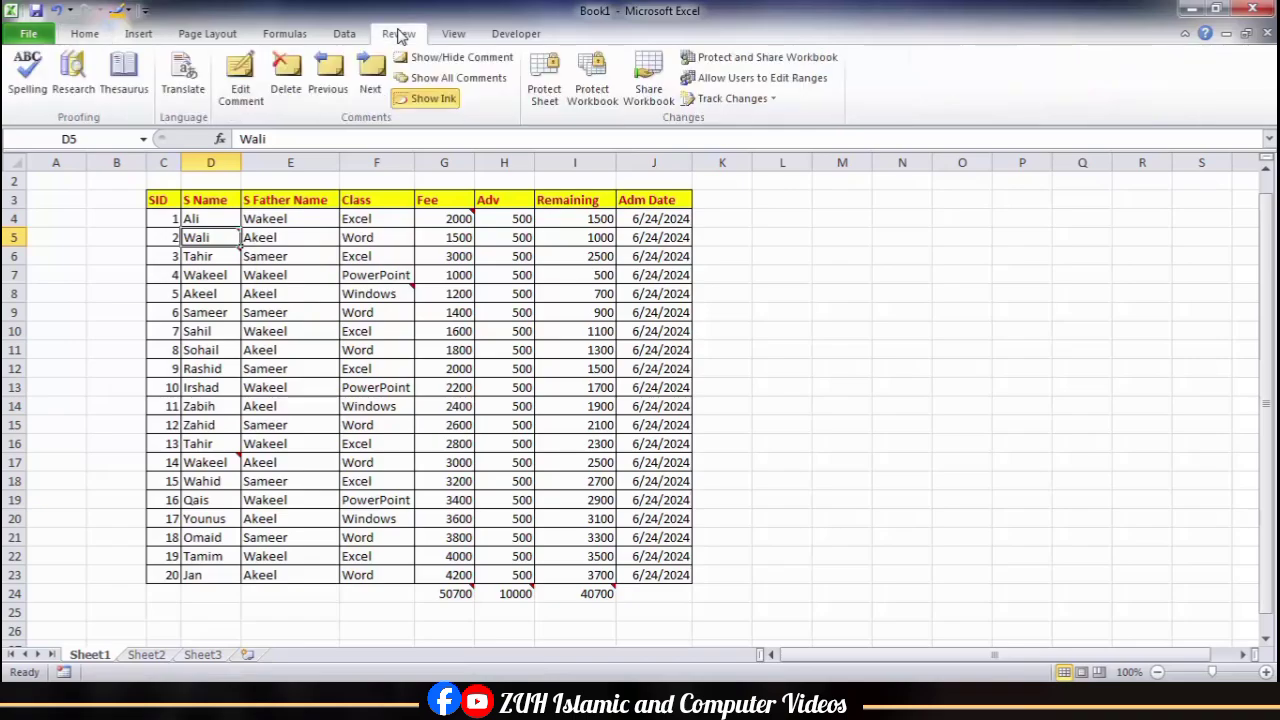
pyautogui.click(243, 86)
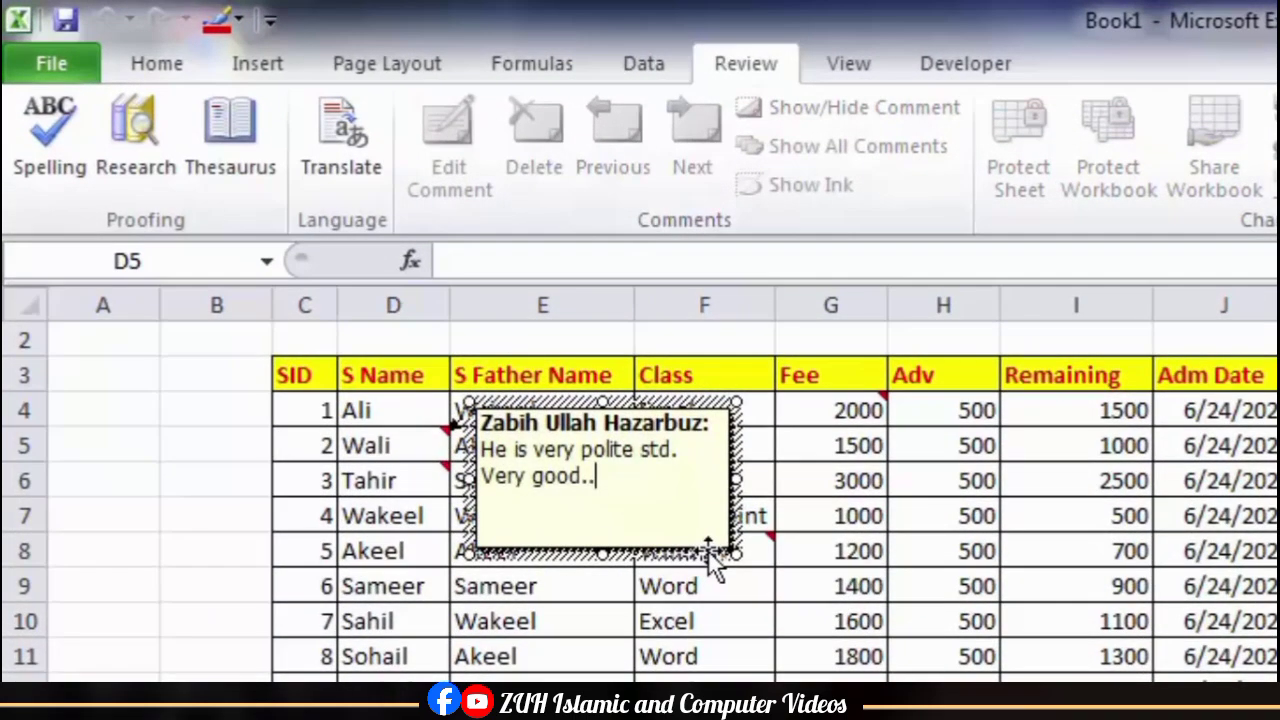
pyautogui.click(543, 420)
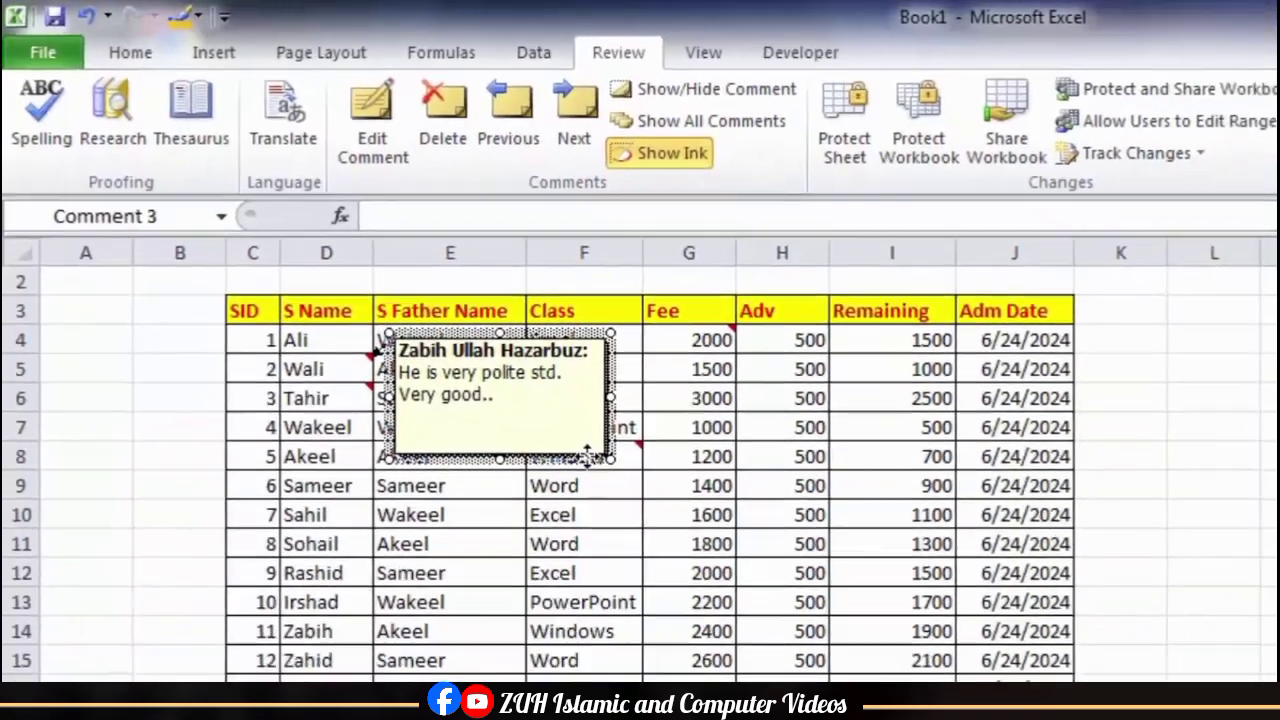
pyautogui.rightClick(707, 548)
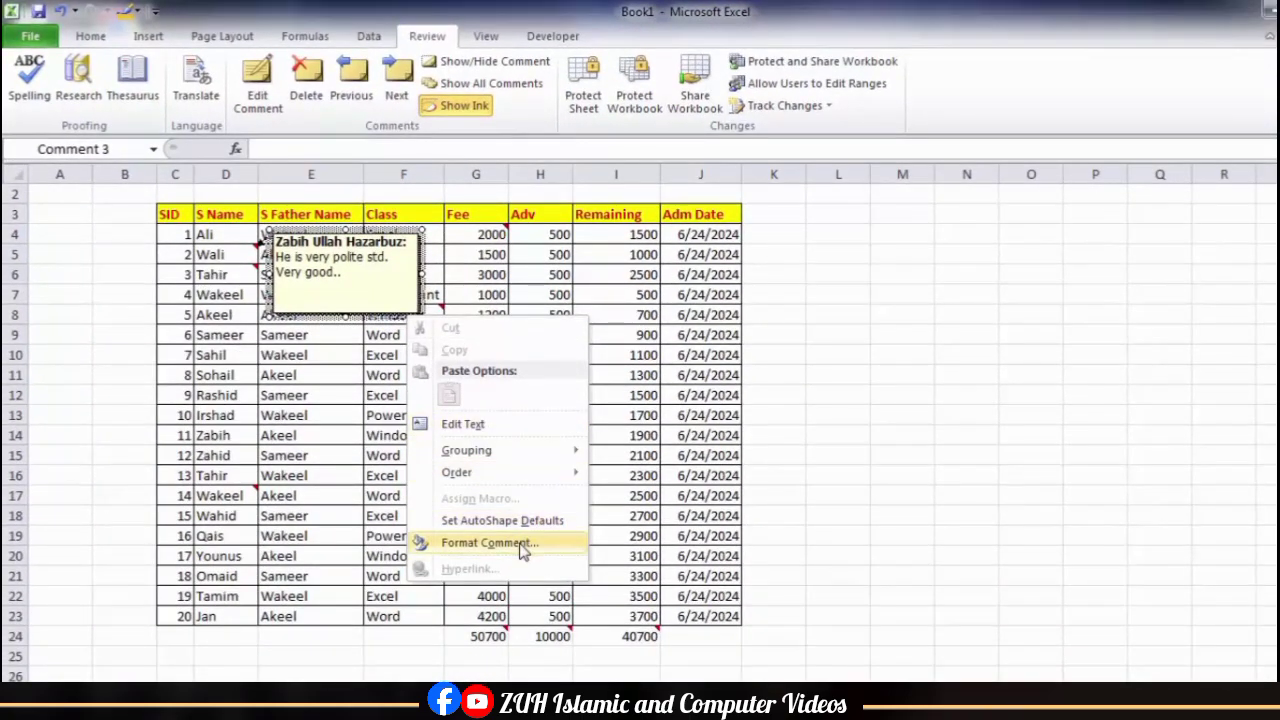
# Step: Open Format Comment for D5's comment and review its Alignment, Protection, Margins and Properties tabs
pyautogui.click(522, 545)
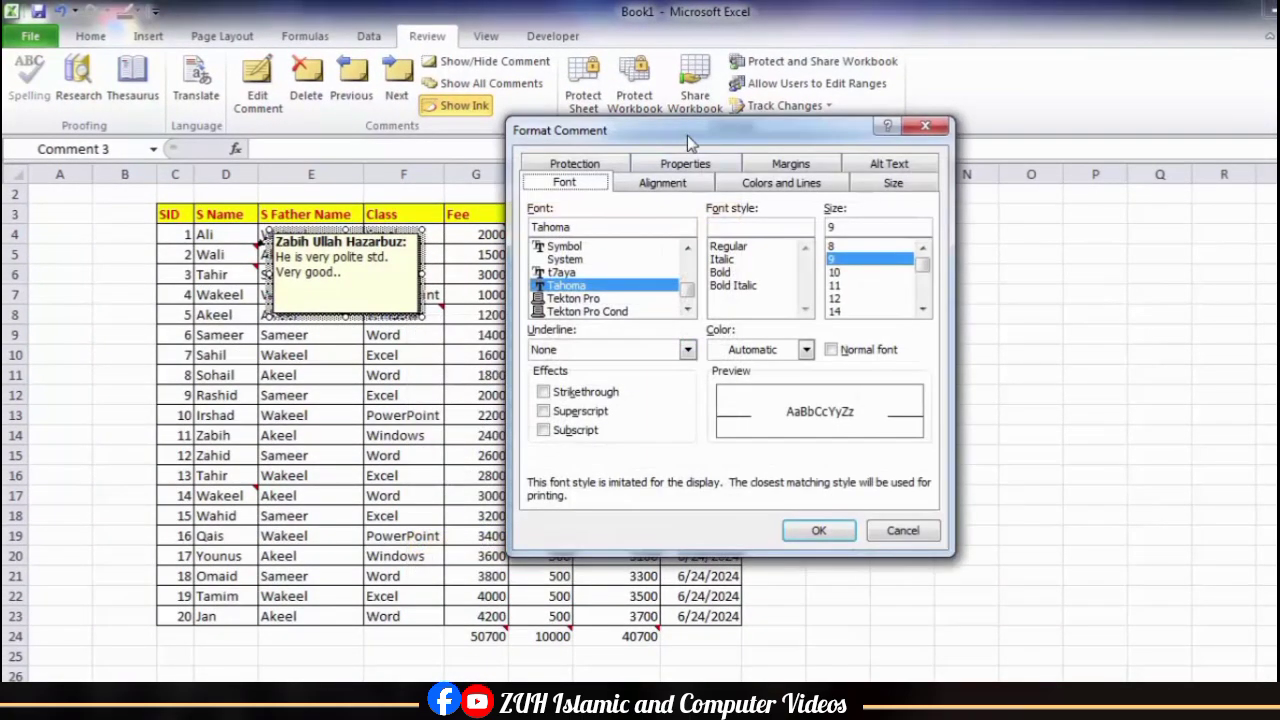
pyautogui.moveTo(687, 135); pyautogui.dragTo(685, 97)
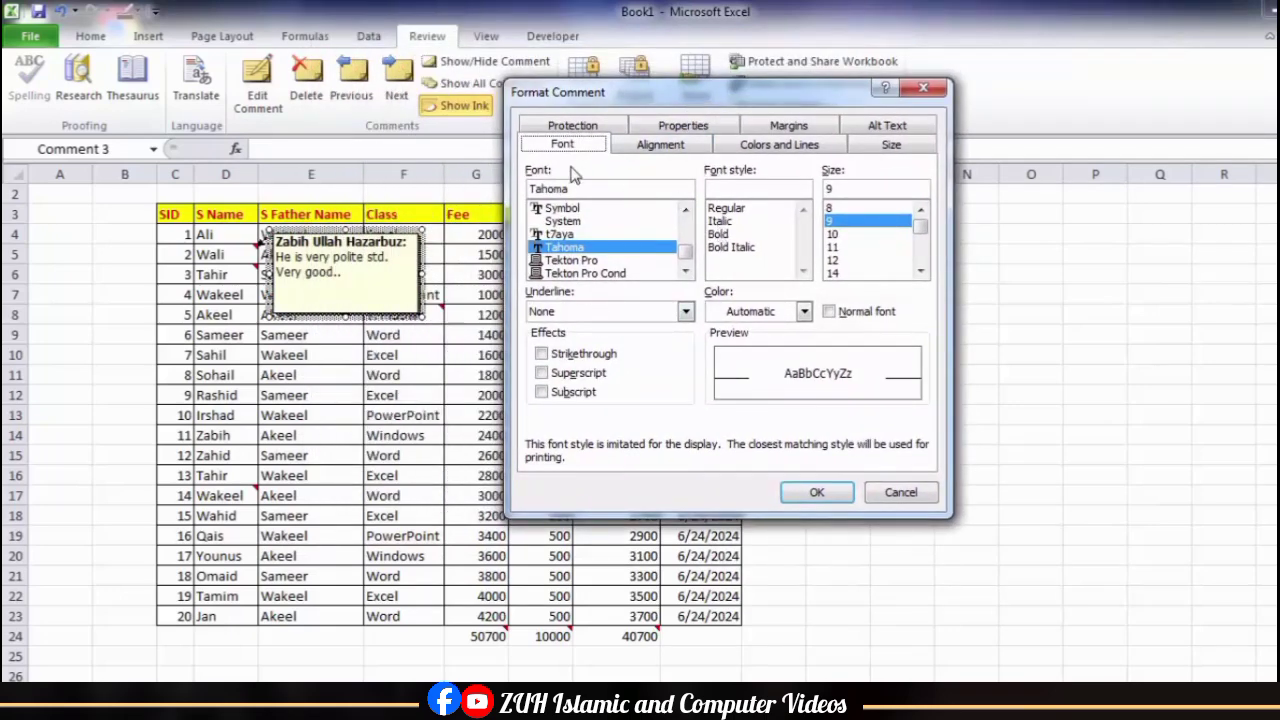
pyautogui.click(660, 146)
pyautogui.click(598, 130)
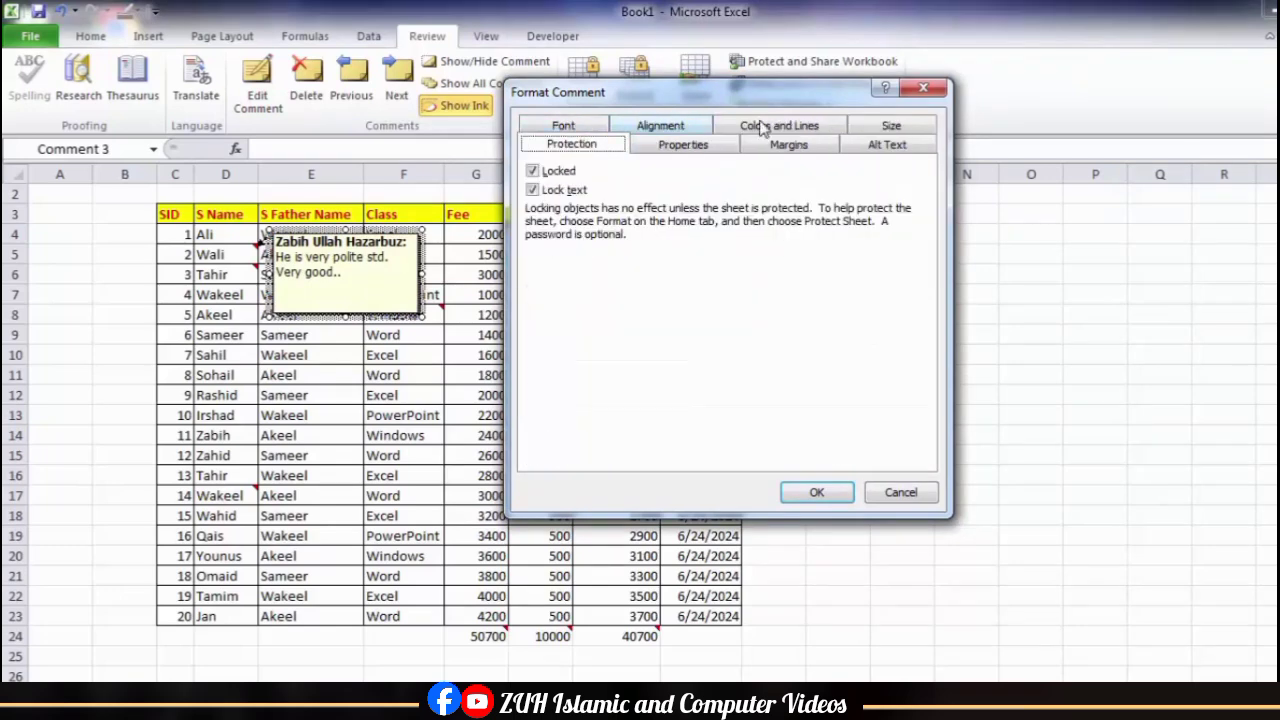
pyautogui.click(788, 146)
pyautogui.click(722, 150)
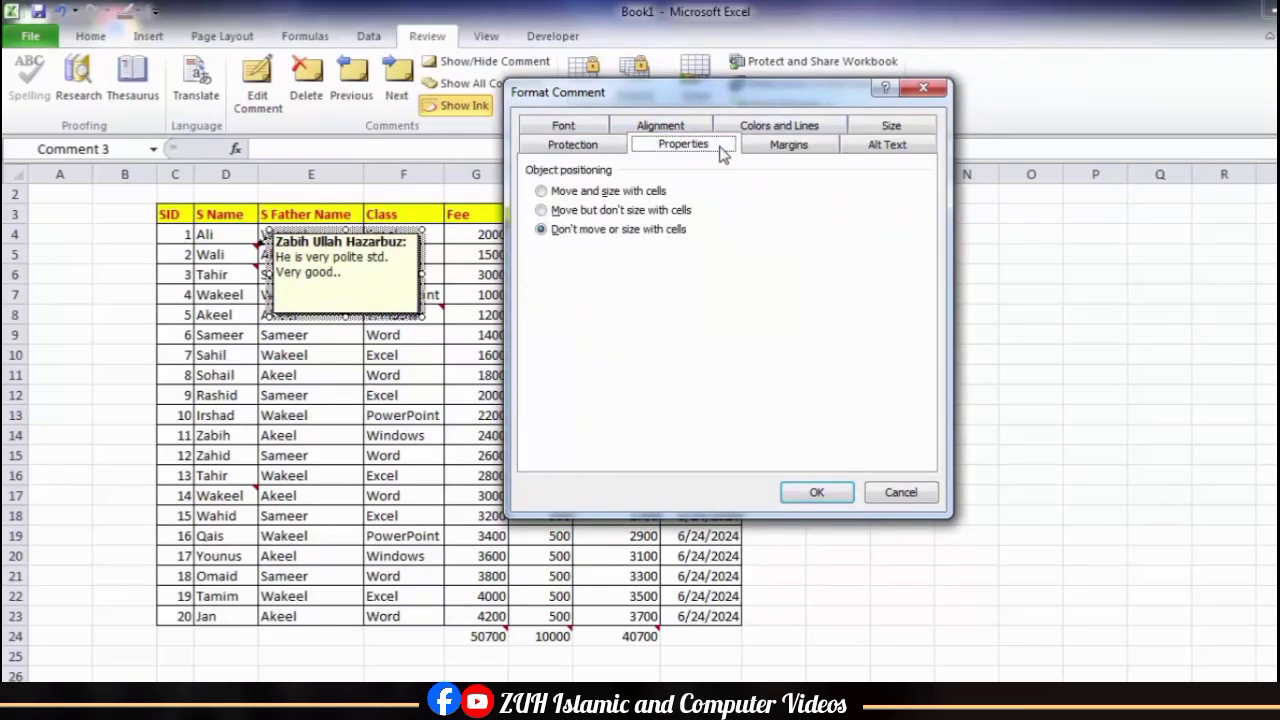
# Step: Open Fill Effects from the fill colour list on the Colors and Lines tab
pyautogui.click(762, 128)
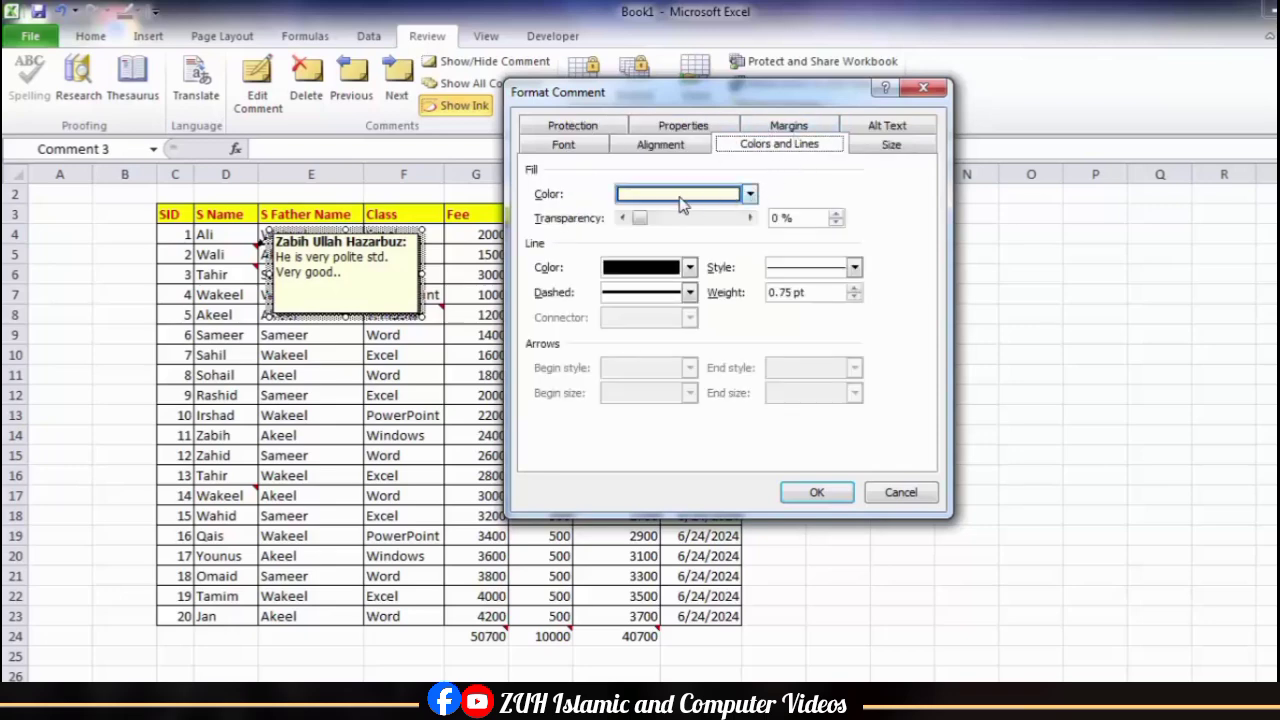
pyautogui.click(750, 194)
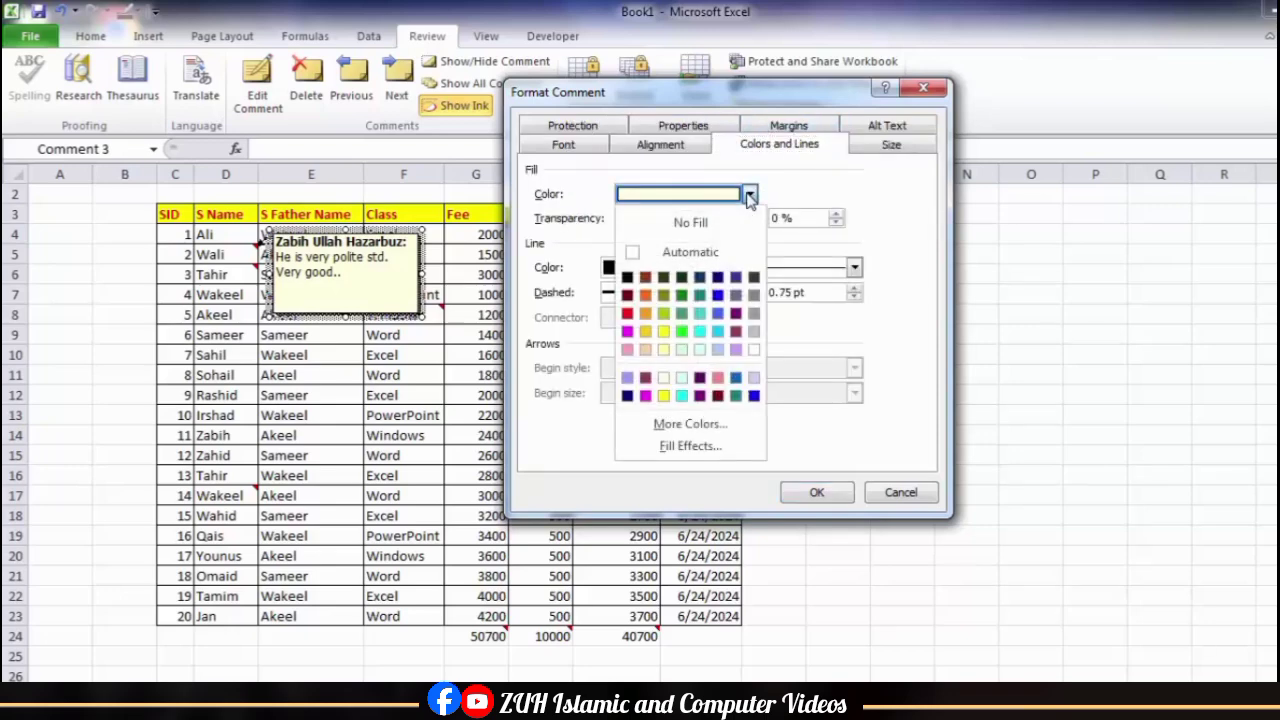
pyautogui.click(718, 447)
# Step: Fill D5's comment with the Lighthouse picture and confirm both dialogs
pyautogui.click(736, 151)
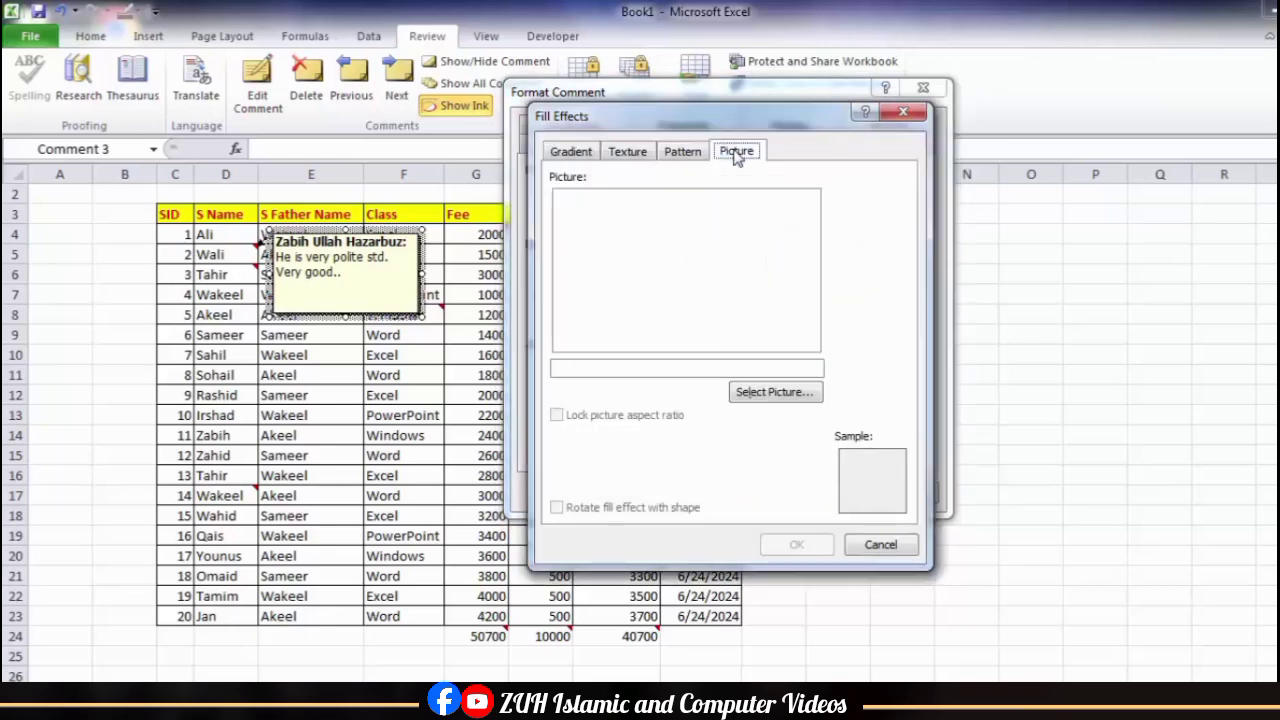
pyautogui.click(776, 392)
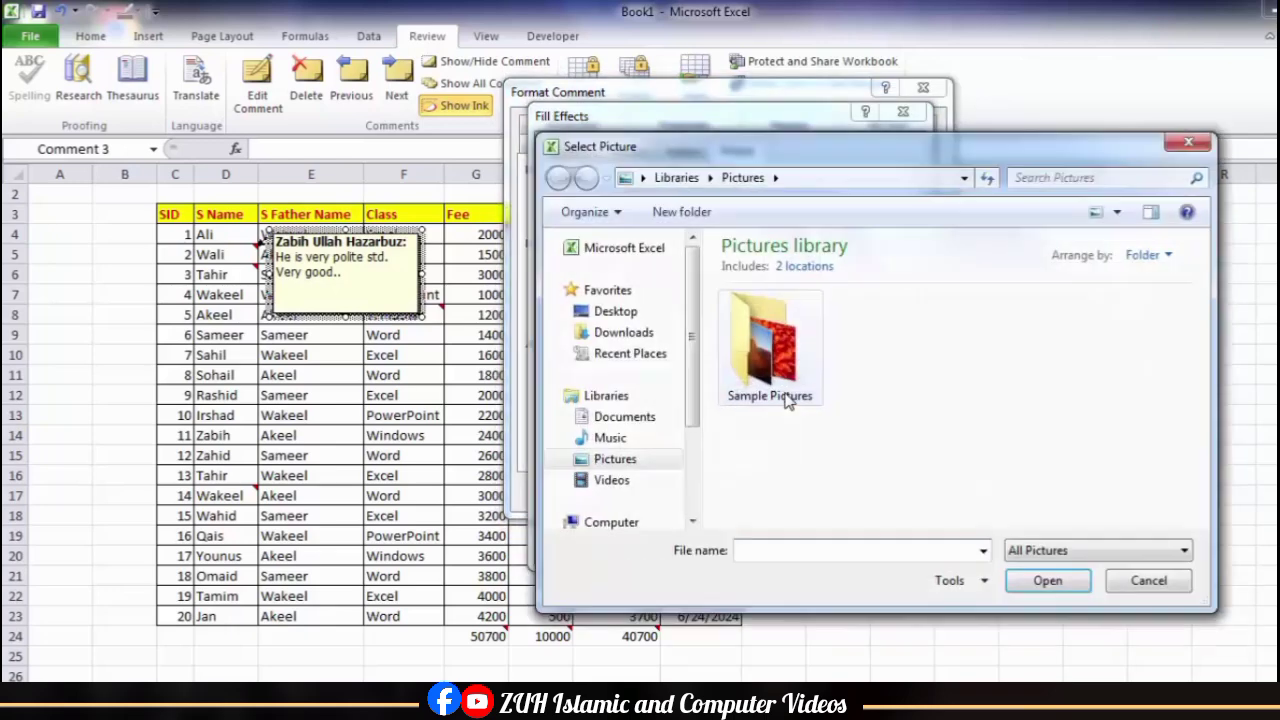
pyautogui.doubleClick(892, 425)
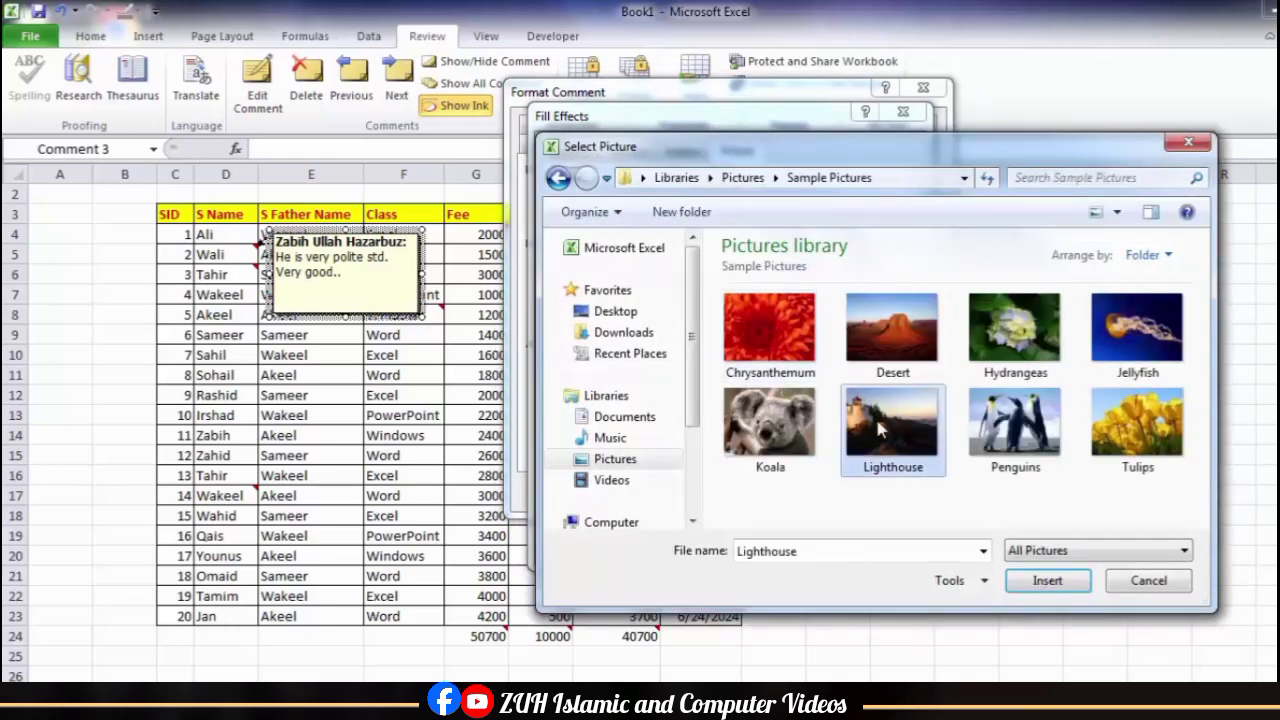
pyautogui.click(796, 545)
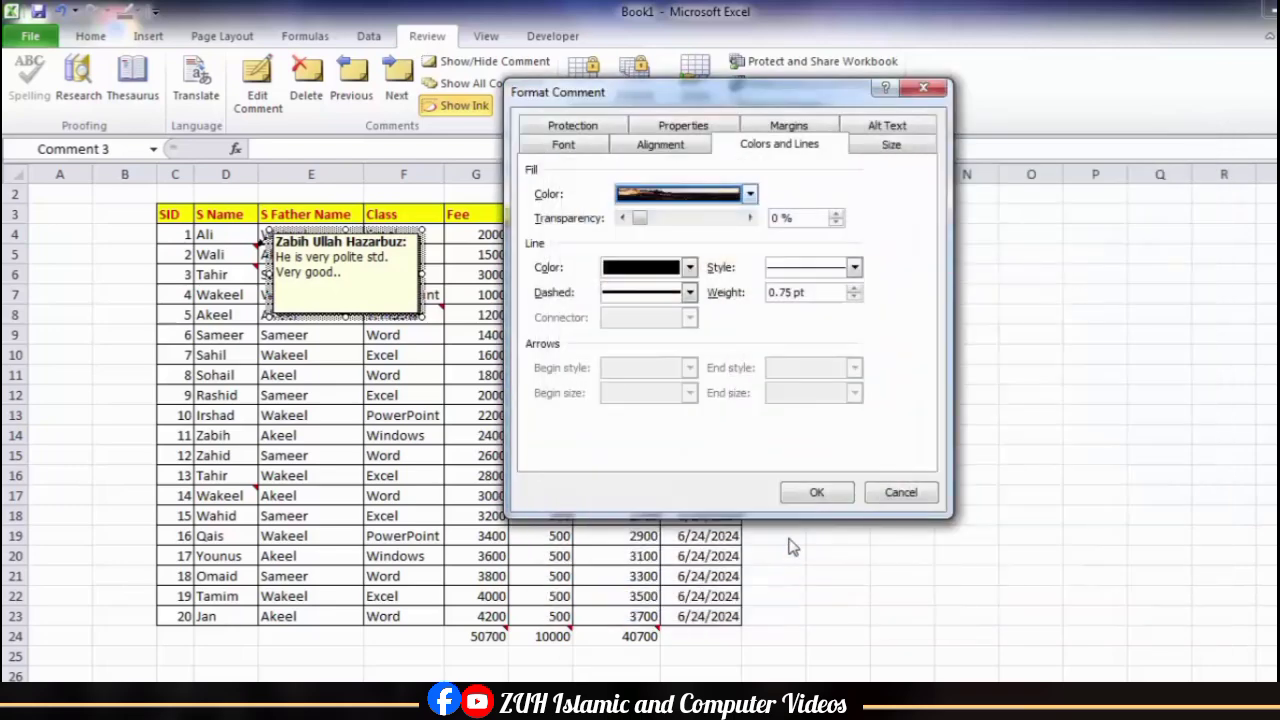
pyautogui.click(814, 490)
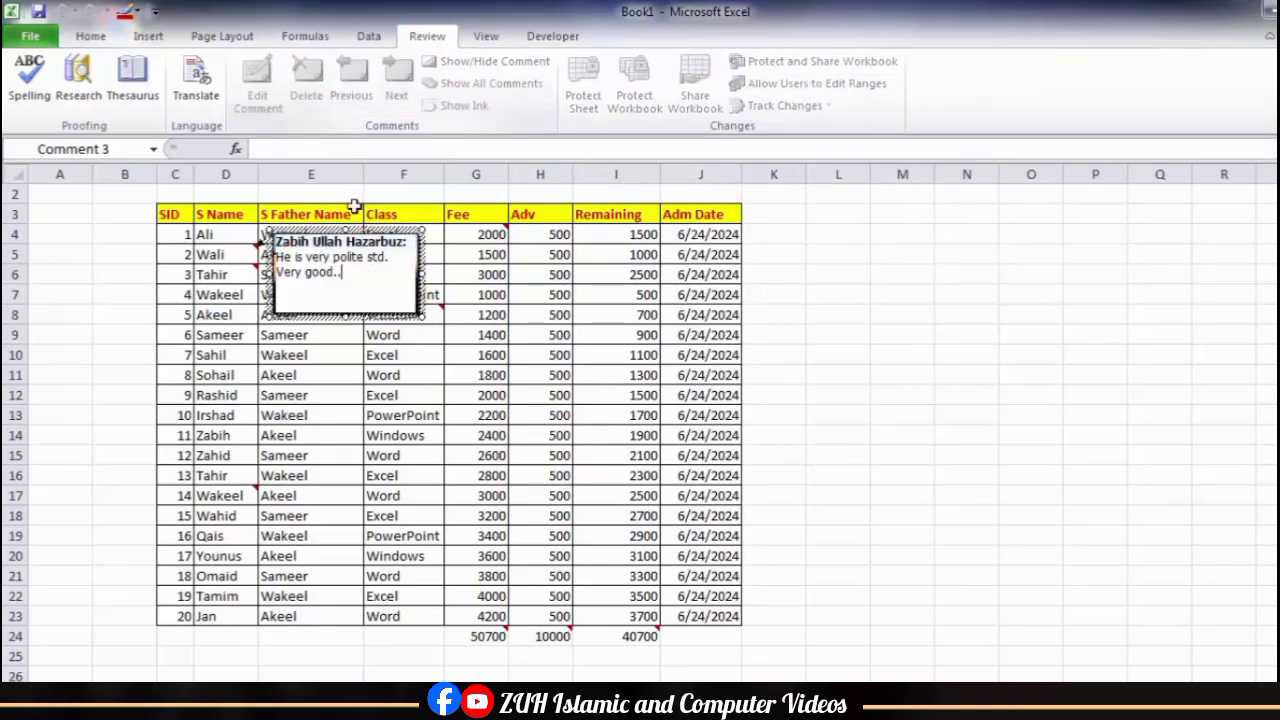
# Step: Reopen Format Comment for D5's comment and open Fill Effects from the fill colours
pyautogui.rightClick(414, 316)
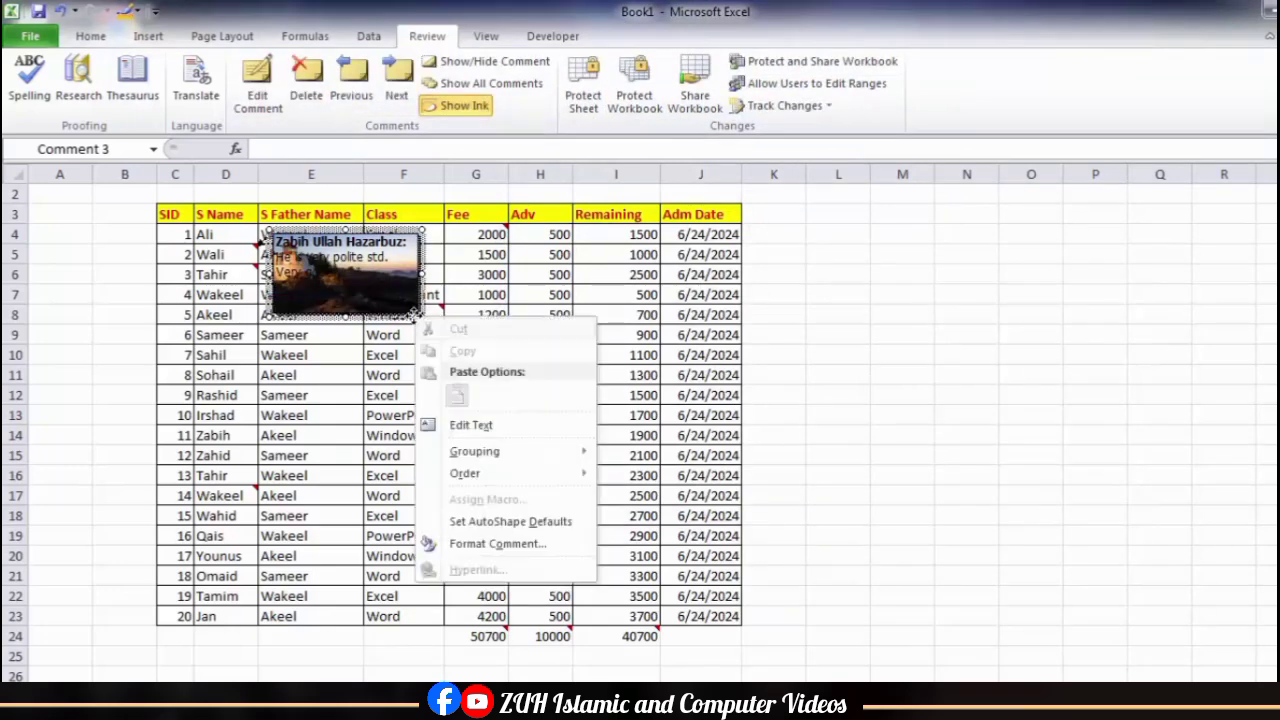
pyautogui.click(500, 544)
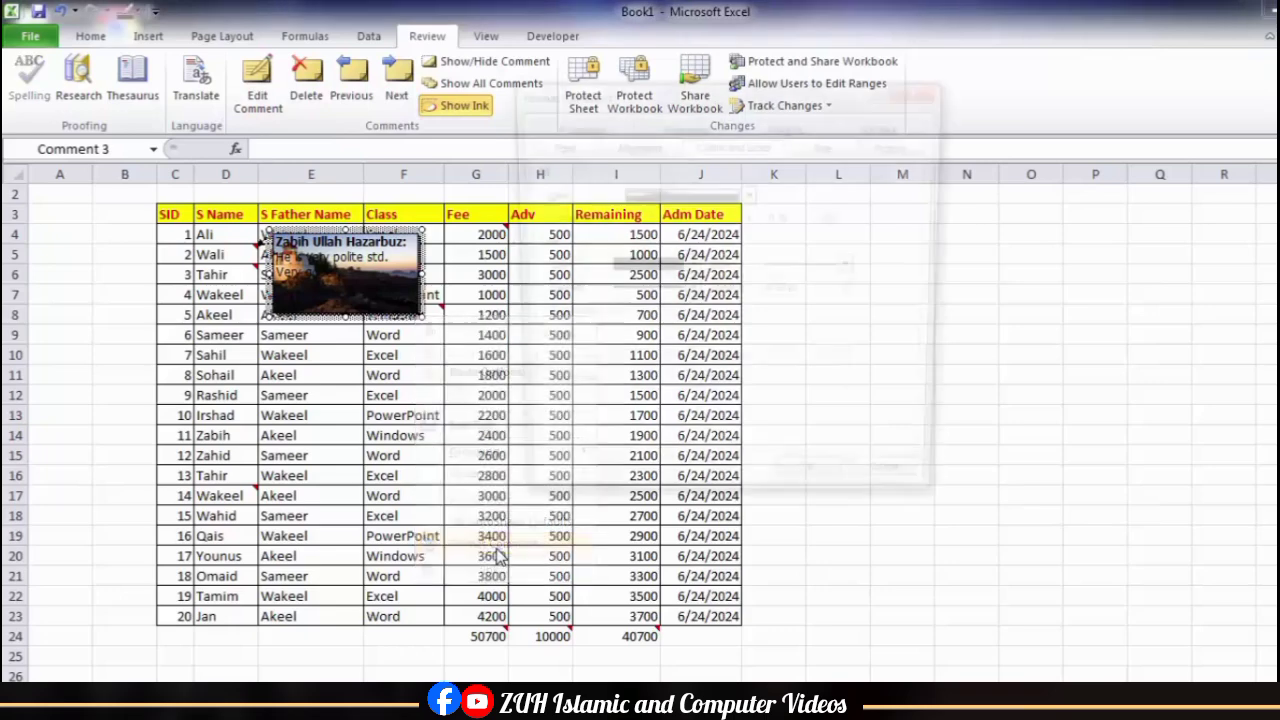
pyautogui.click(750, 196)
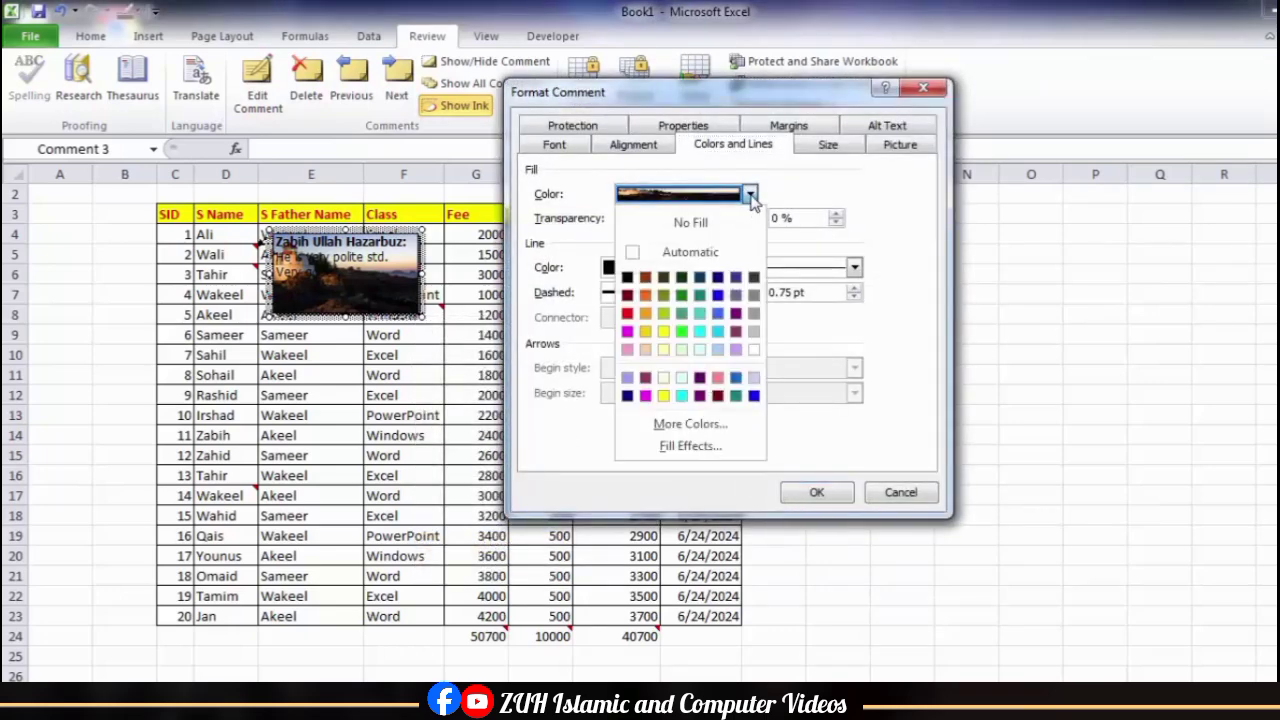
pyautogui.click(671, 449)
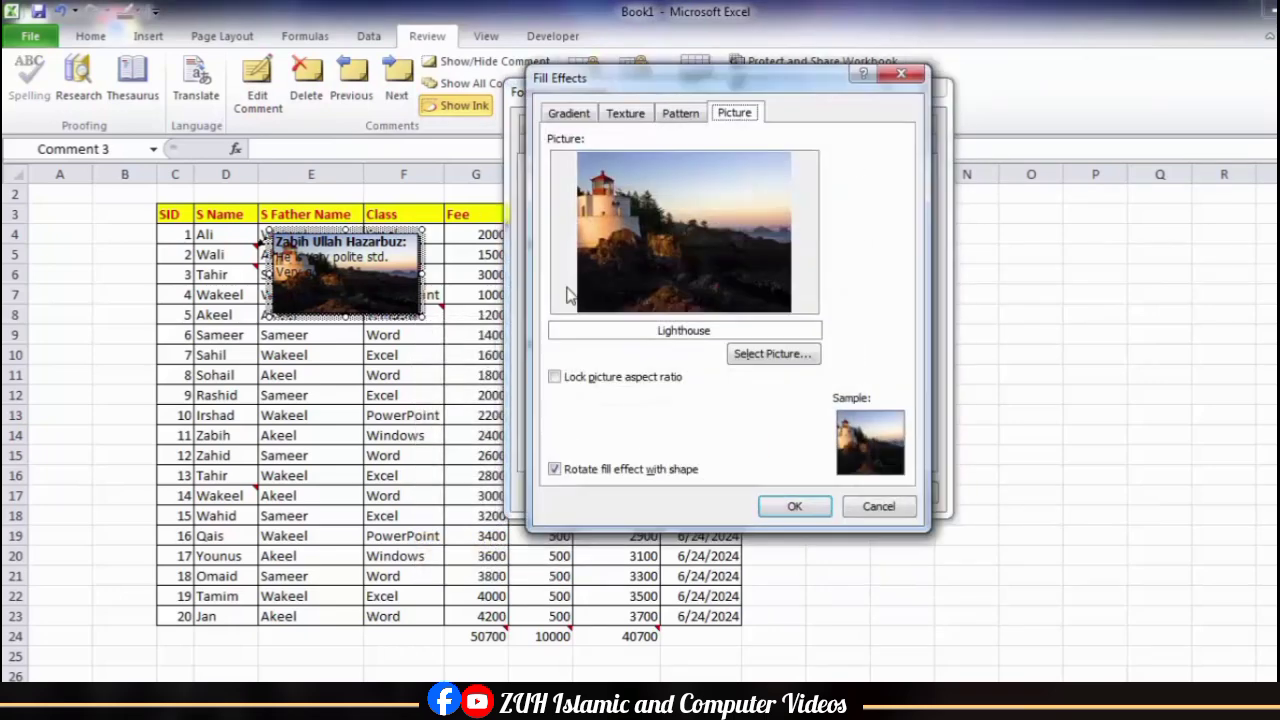
# Step: Apply Lighthouse as a texture with rotation off, giving the comment a blue fill
pyautogui.click(682, 116)
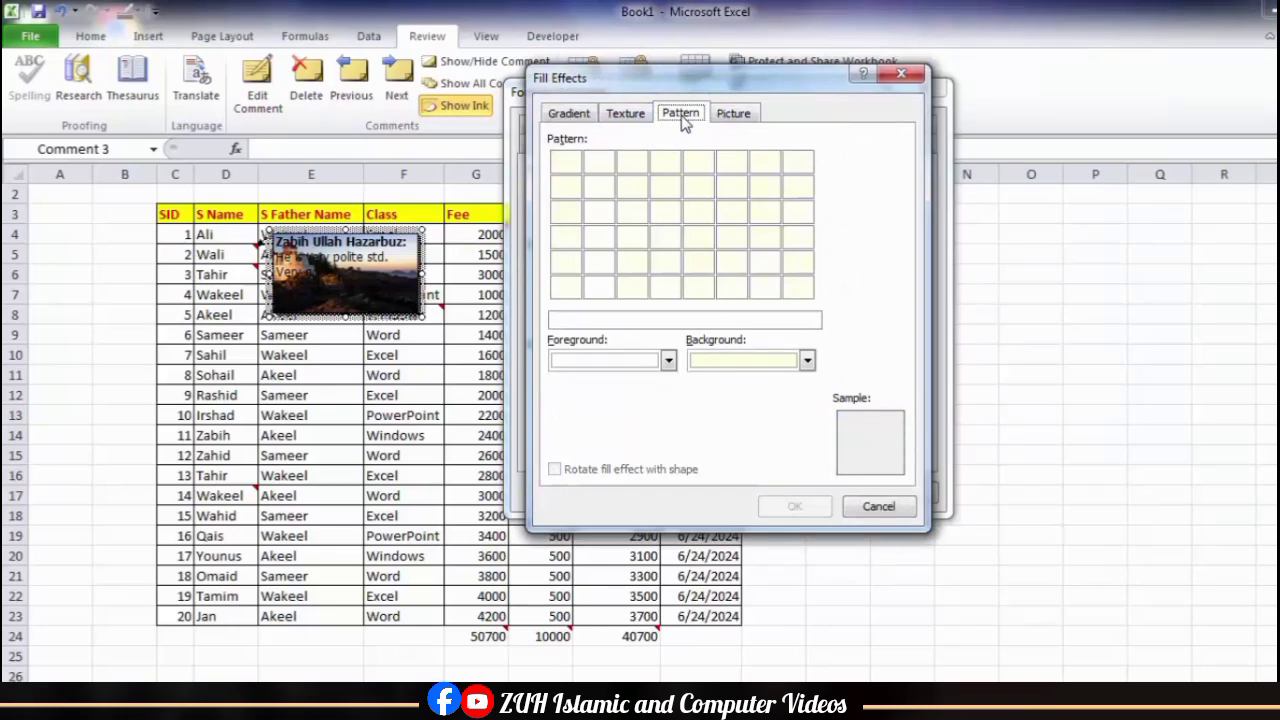
pyautogui.click(628, 116)
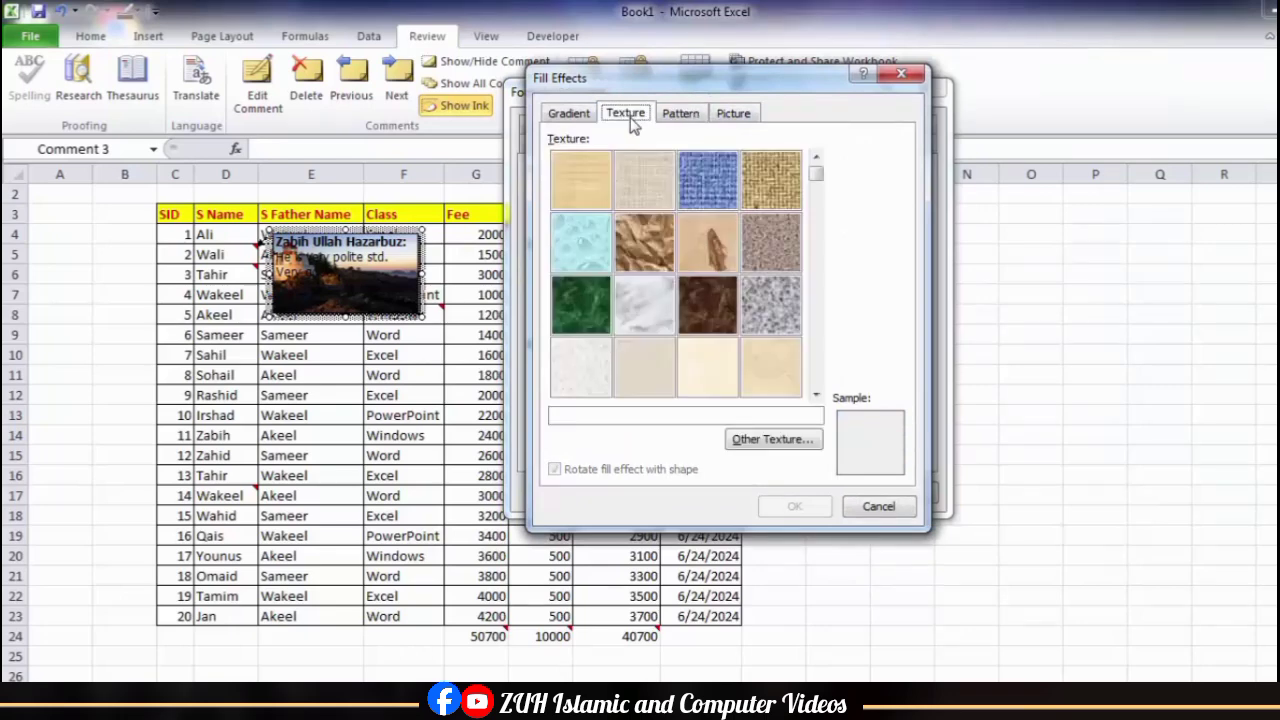
pyautogui.click(771, 440)
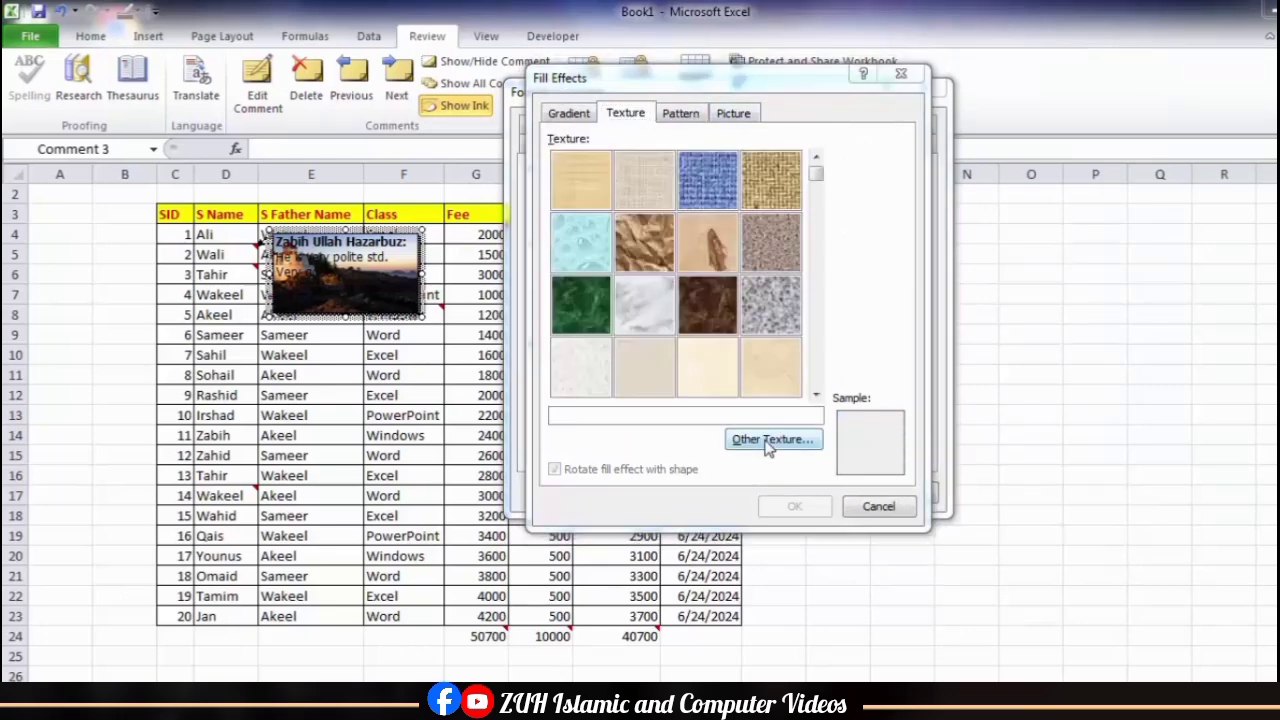
pyautogui.doubleClick(880, 330)
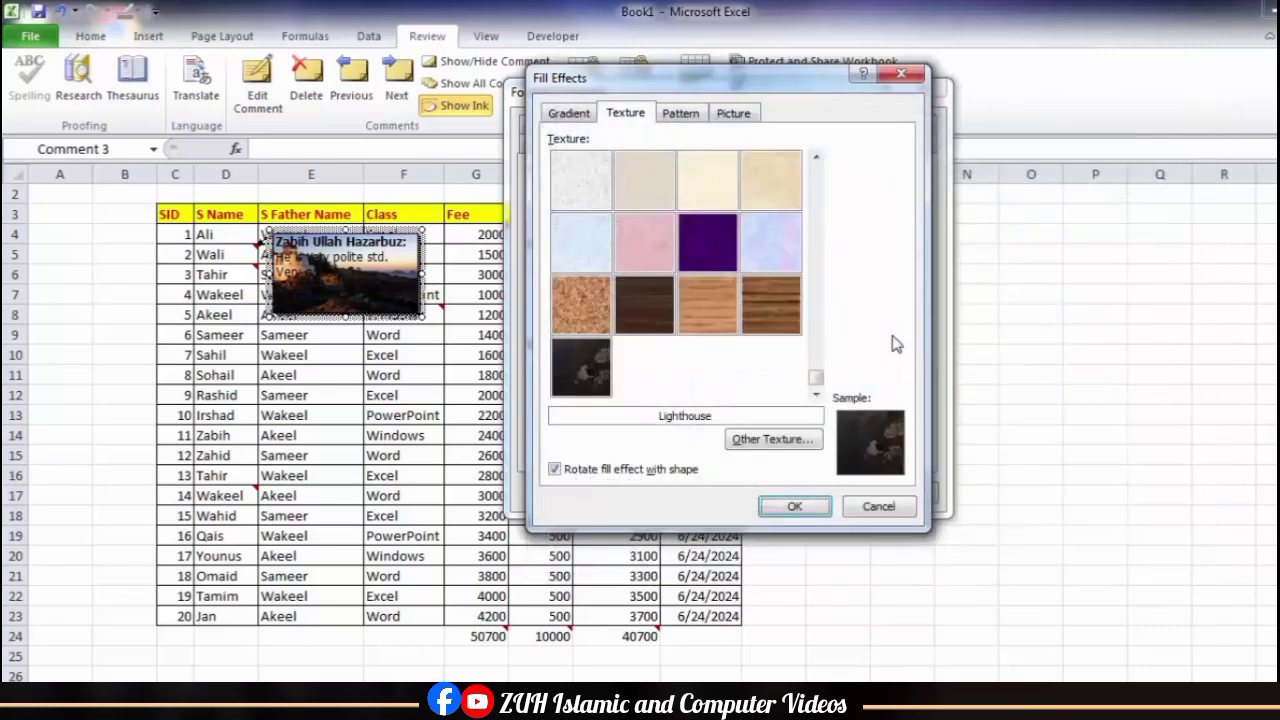
pyautogui.click(617, 474)
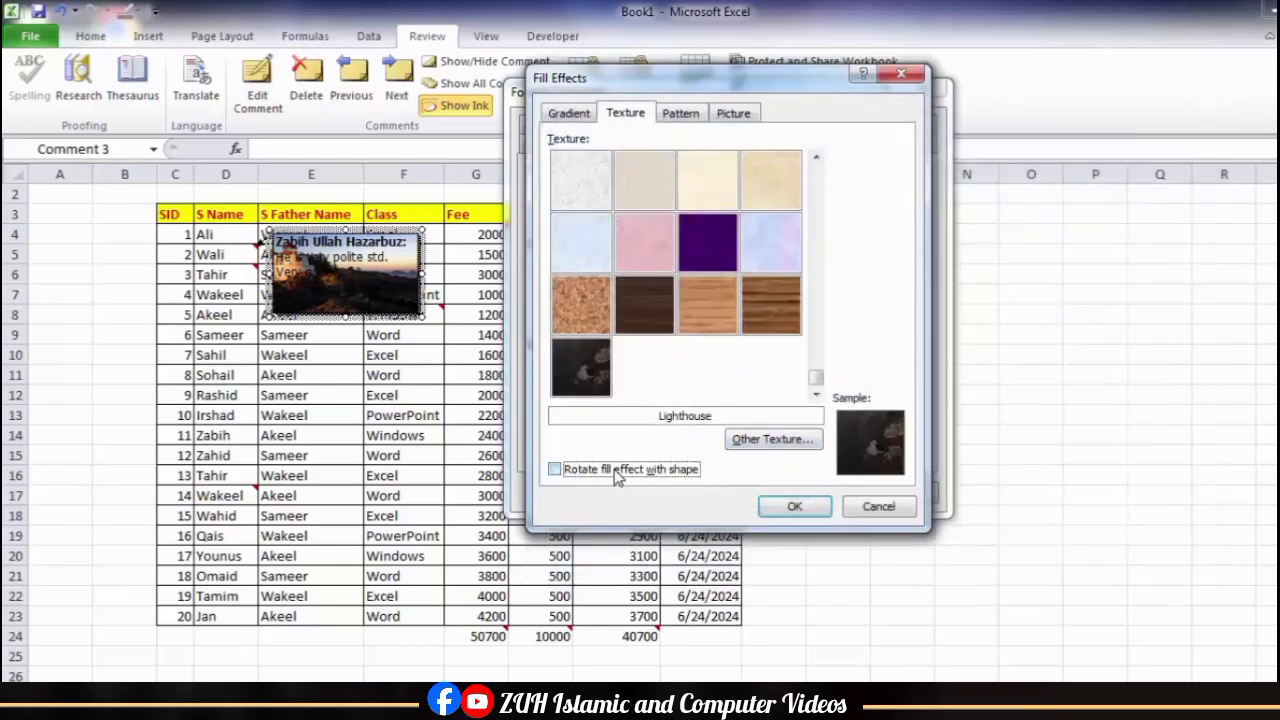
pyautogui.click(800, 507)
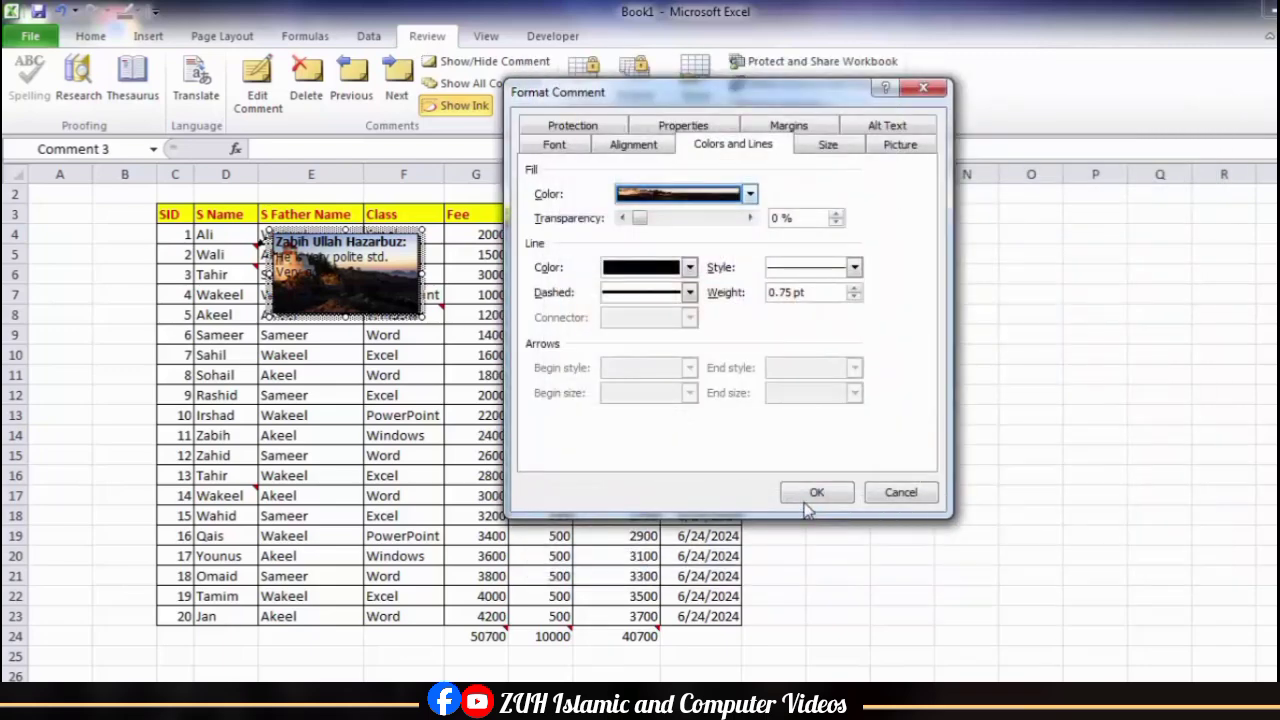
pyautogui.click(812, 493)
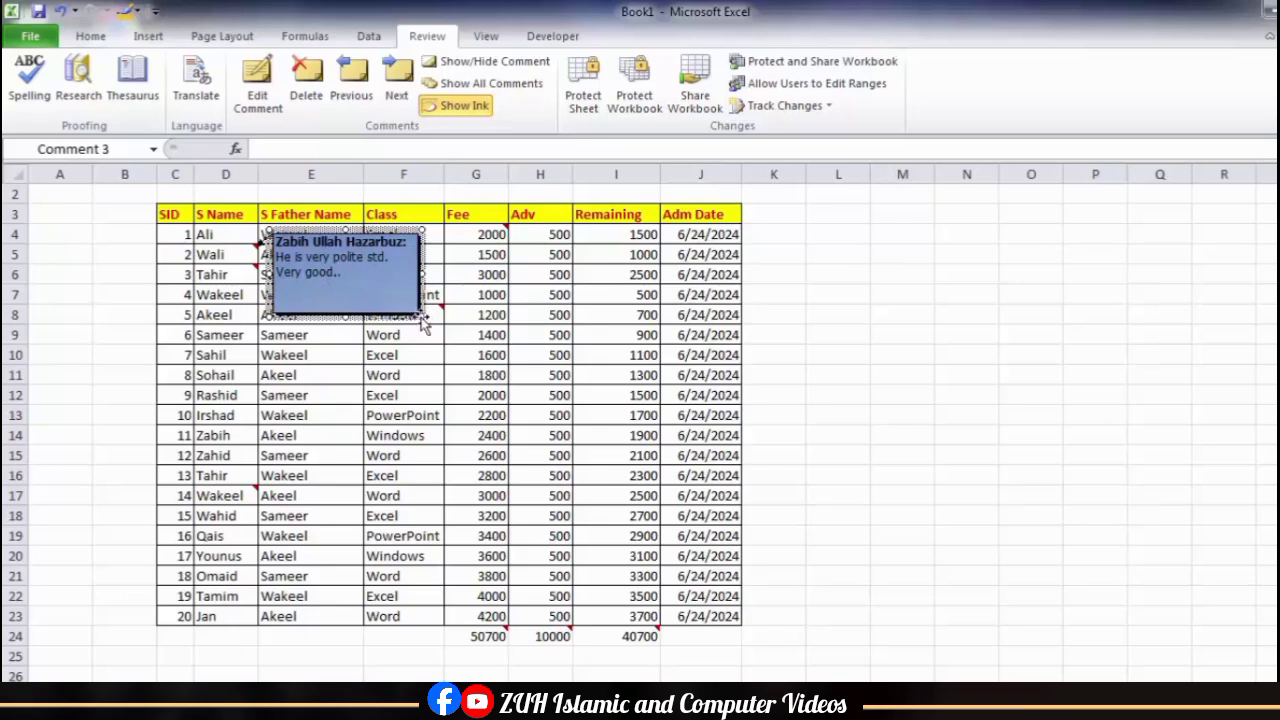
# Step: Resize D5's blue comment box to be slightly wider and shorter
pyautogui.moveTo(422, 318)
pyautogui.mouseDown()
pyautogui.moveTo(700, 556)
pyautogui.moveTo(894, 626)
pyautogui.moveTo(976, 676)
pyautogui.moveTo(763, 551)
pyautogui.moveTo(510, 347)
pyautogui.moveTo(398, 289)
pyautogui.moveTo(433, 297)
pyautogui.mouseUp()
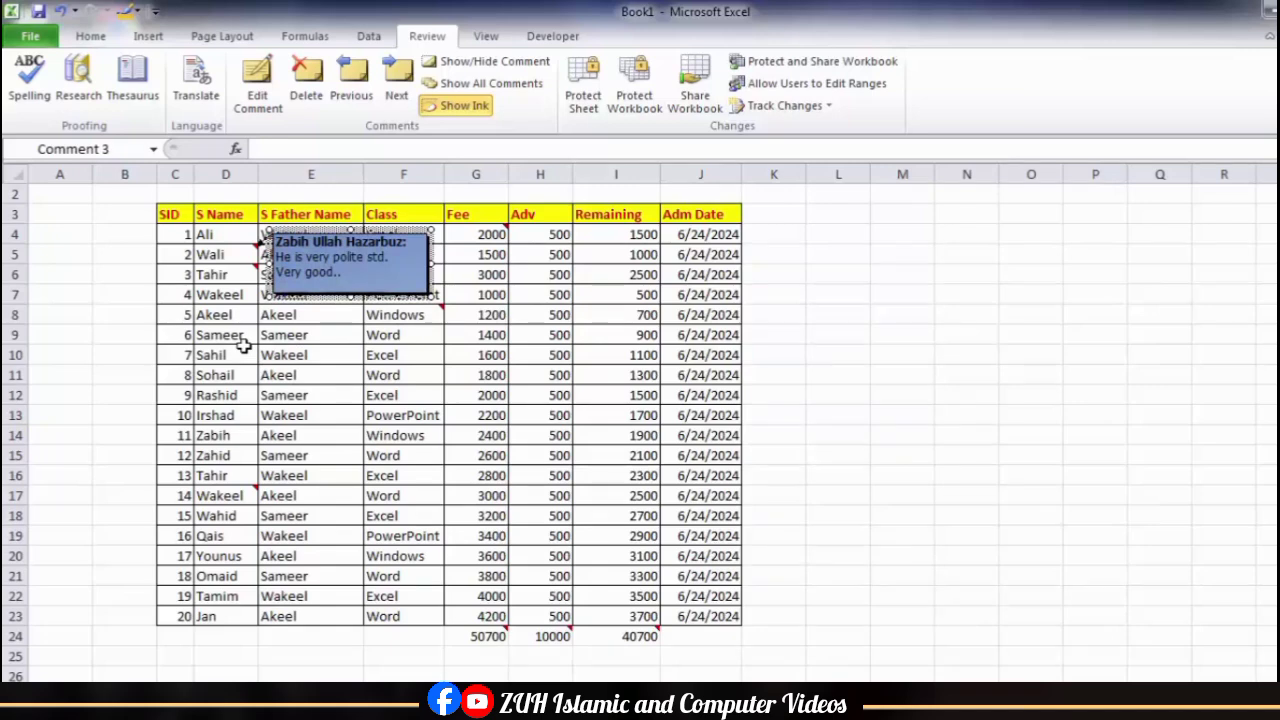
pyautogui.click(305, 370)
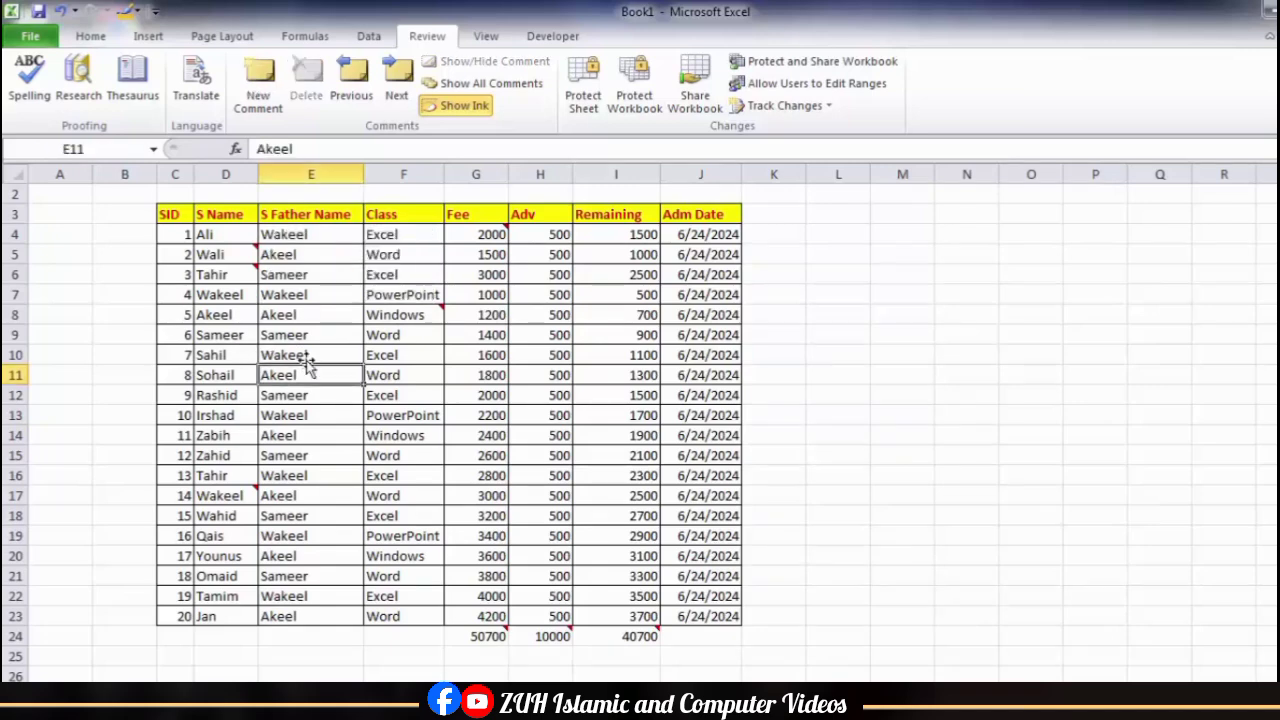
pyautogui.click(233, 274)
pyautogui.rightClick(233, 274)
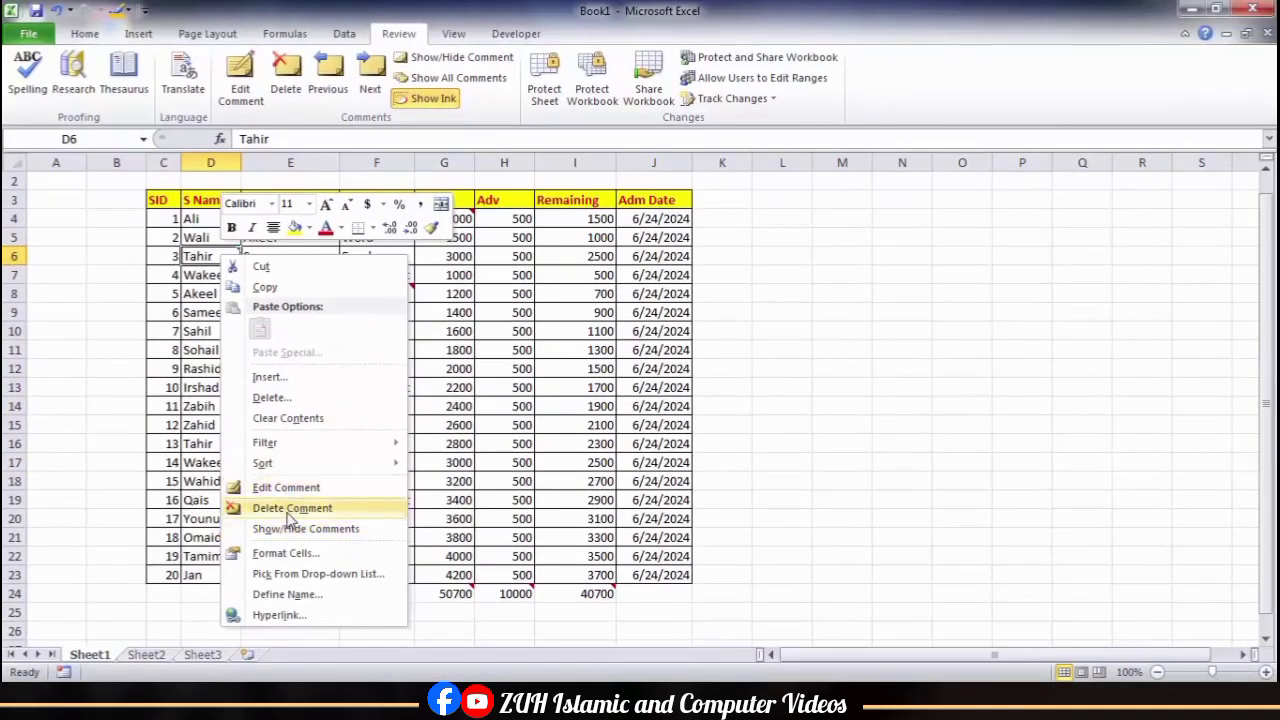
pyautogui.click(292, 555)
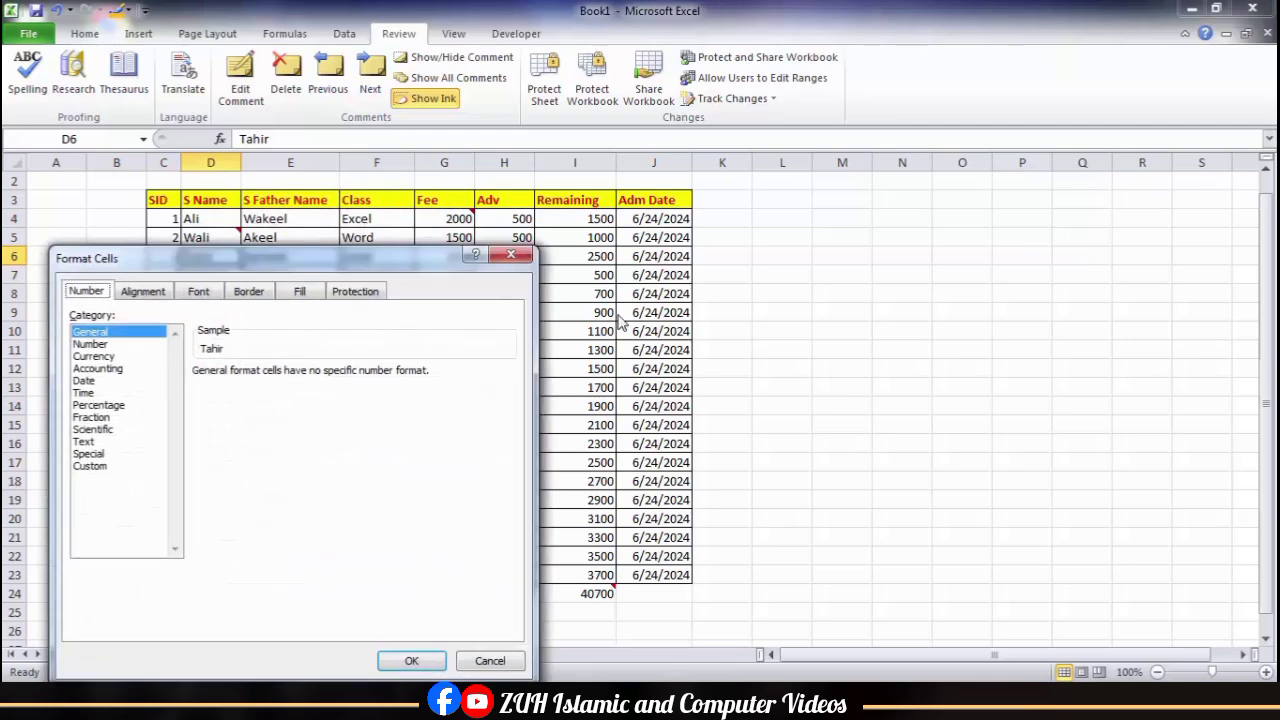
pyautogui.click(511, 255)
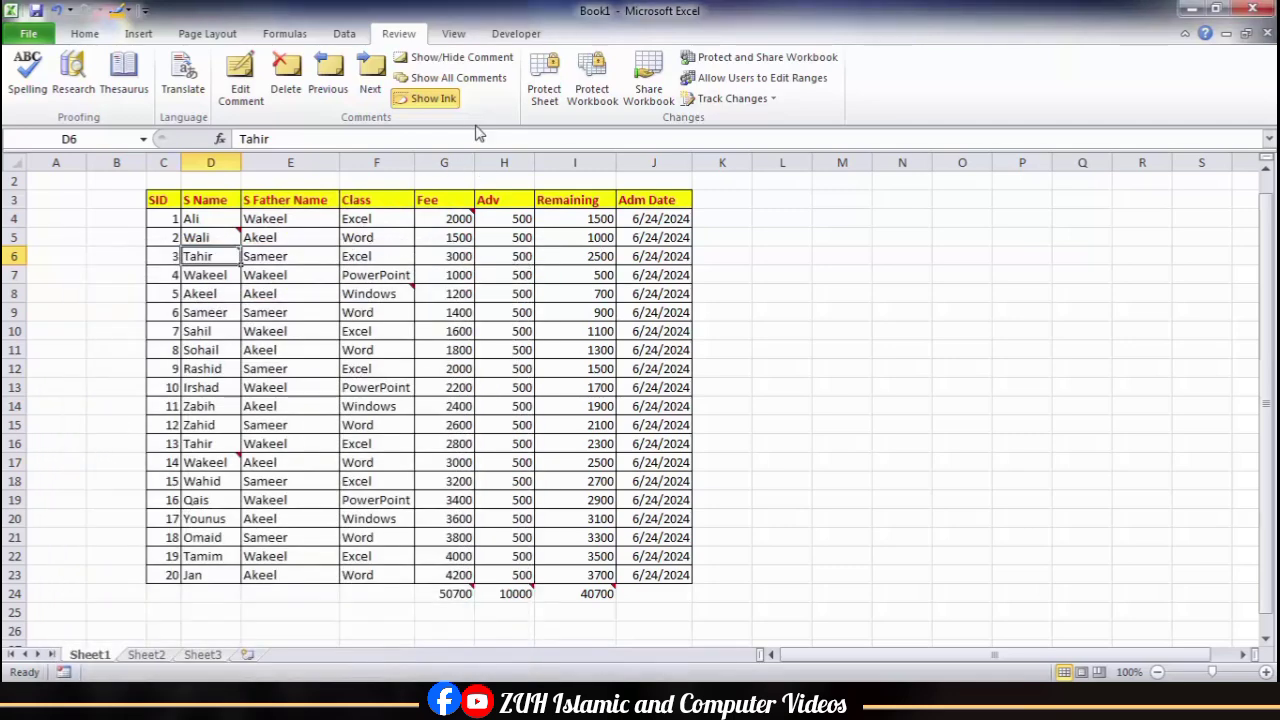
pyautogui.click(433, 105)
pyautogui.click(433, 105)
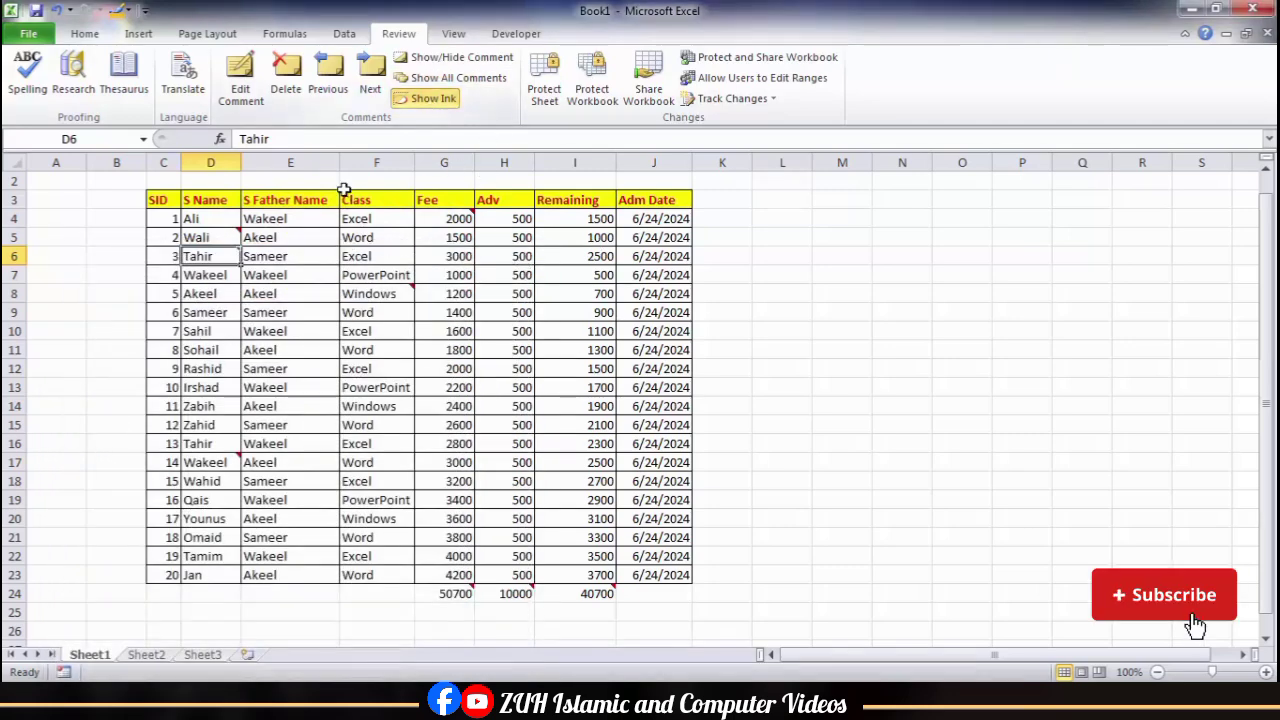